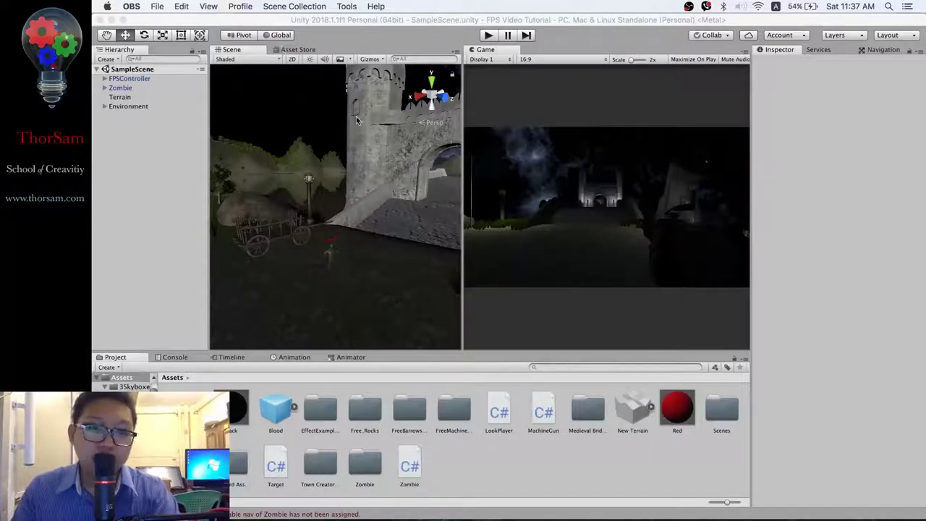
Dock the Game view beside the Scene view, then pan and zoom the Scene view in
{"action": "left_click_drag", "start_coordinate": [485, 49], "coordinate": [361, 49]}
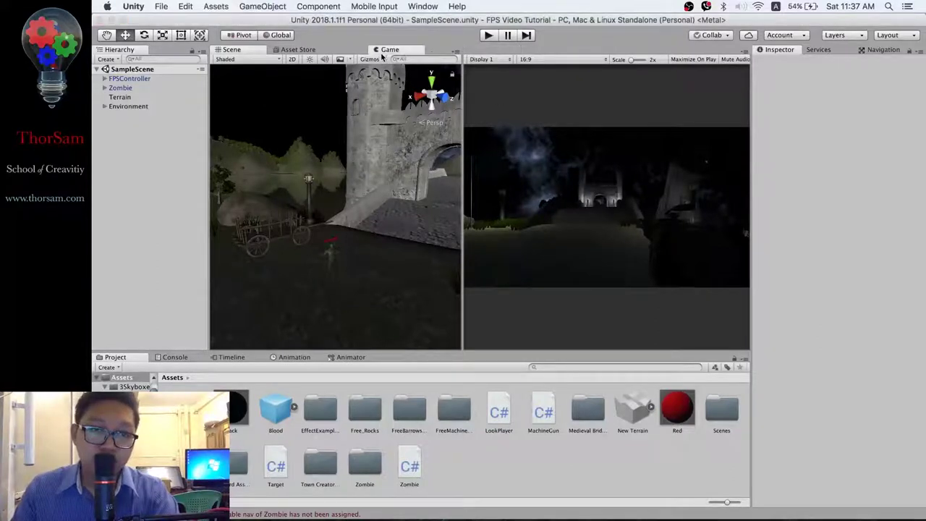
{"action": "left_click", "coordinate": [231, 49]}
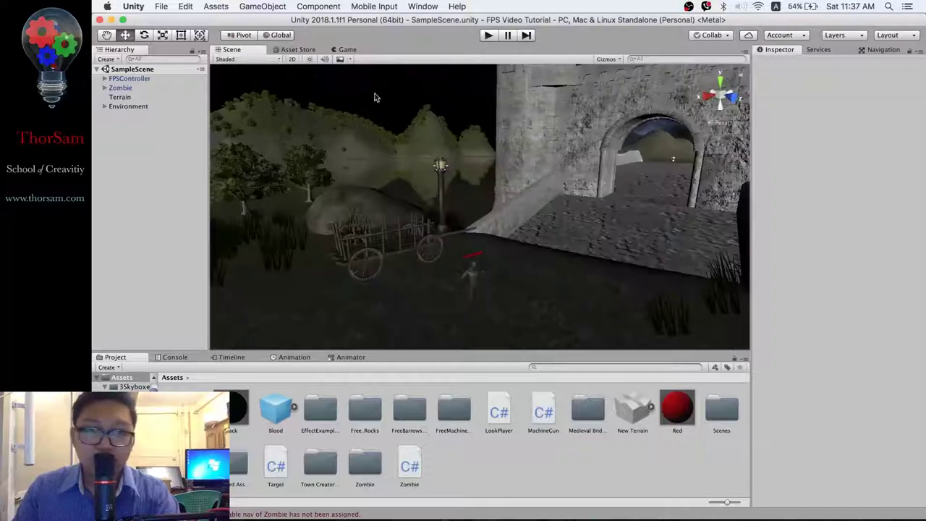
{"action": "middle_click_drag", "start_coordinate": [576, 259], "coordinate": [366, 237]}
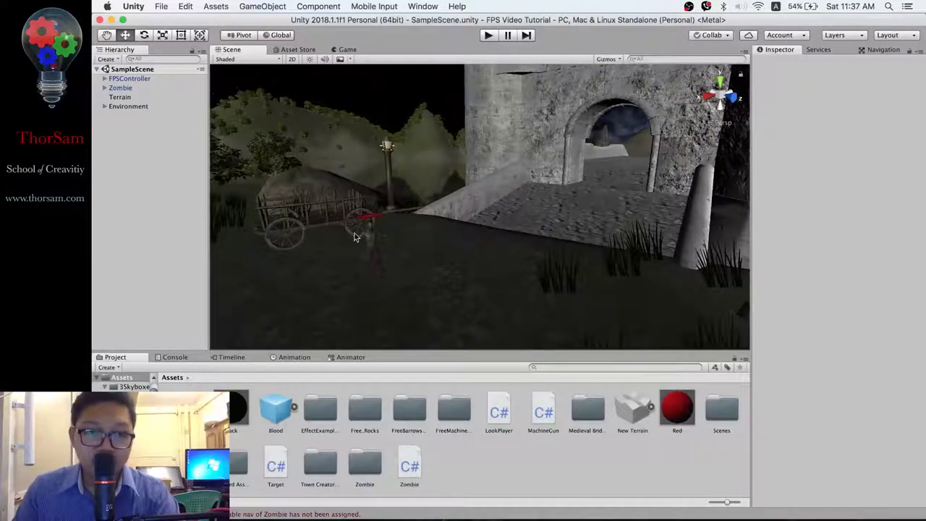
{"action": "scroll", "coordinate": [393, 243], "scroll_direction": "up", "scroll_amount": 2}
{"action": "scroll", "coordinate": [390, 242], "scroll_direction": "up", "scroll_amount": 2}
{"action": "scroll", "coordinate": [380, 240], "scroll_direction": "up", "scroll_amount": 2}
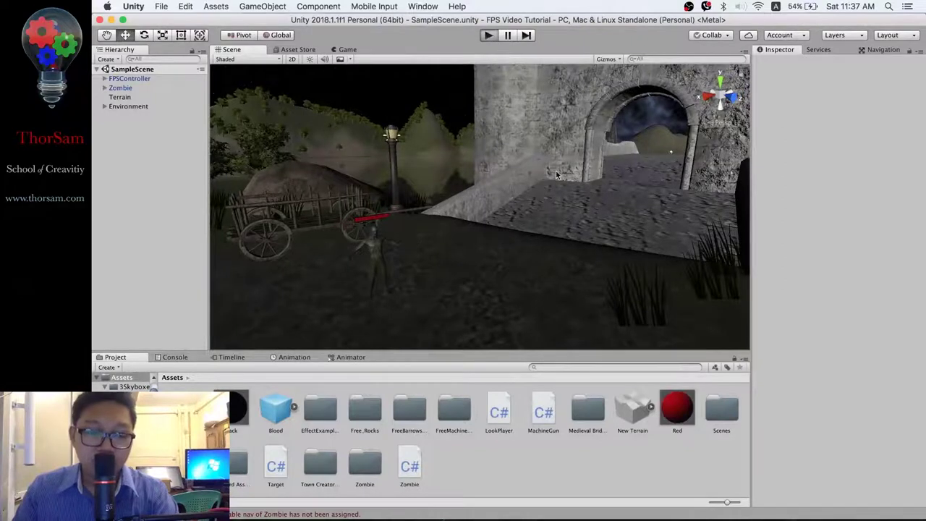
Playtest by walking the player forward to the castle arch, then stop play mode
{"action": "key", "text": "super+p"}
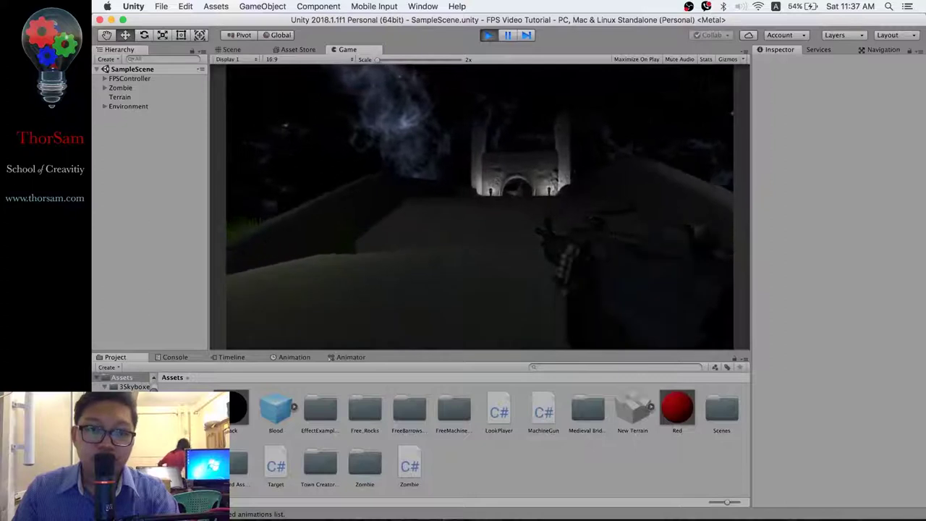
{"action": "key", "text": "w"}
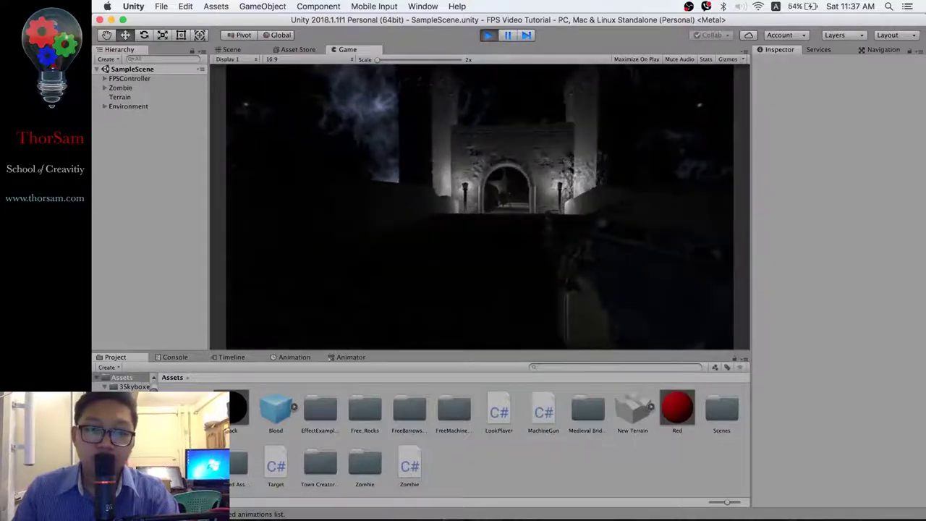
{"action": "key", "text": "w"}
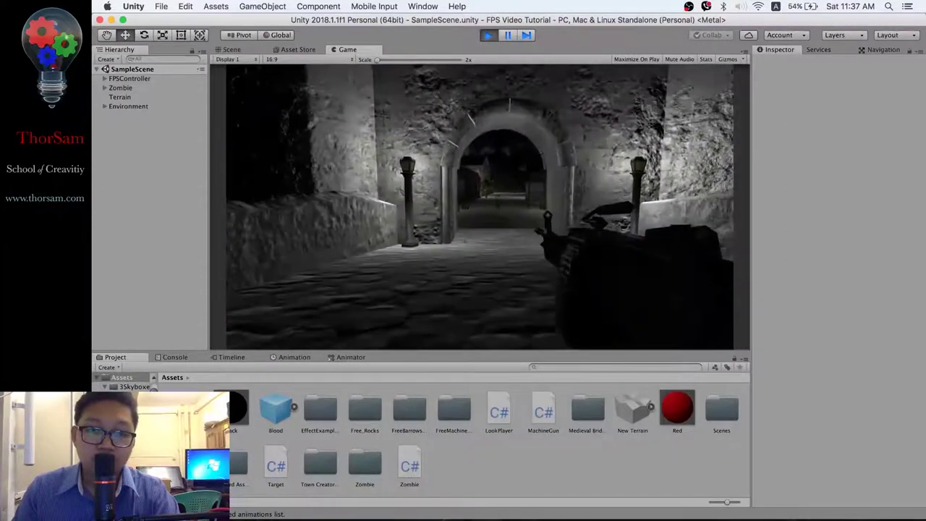
{"action": "key", "text": "w"}
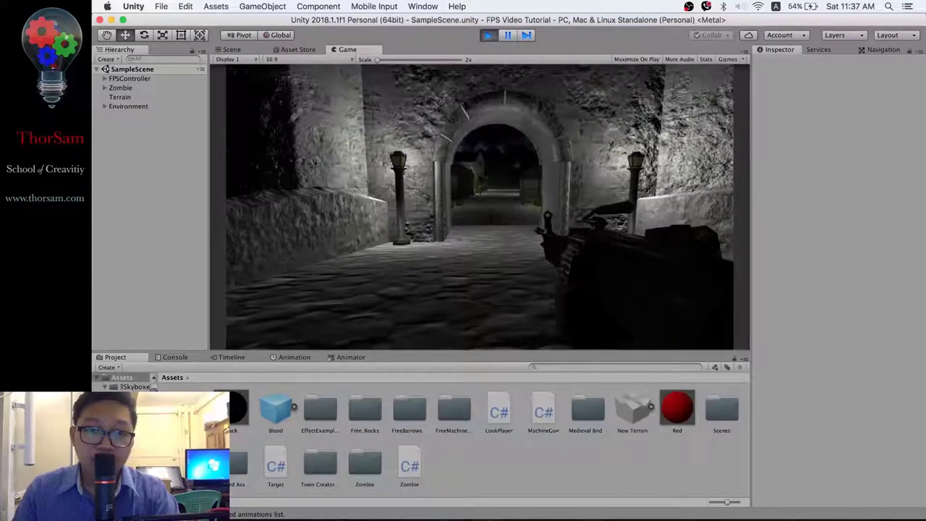
{"action": "key", "text": "w"}
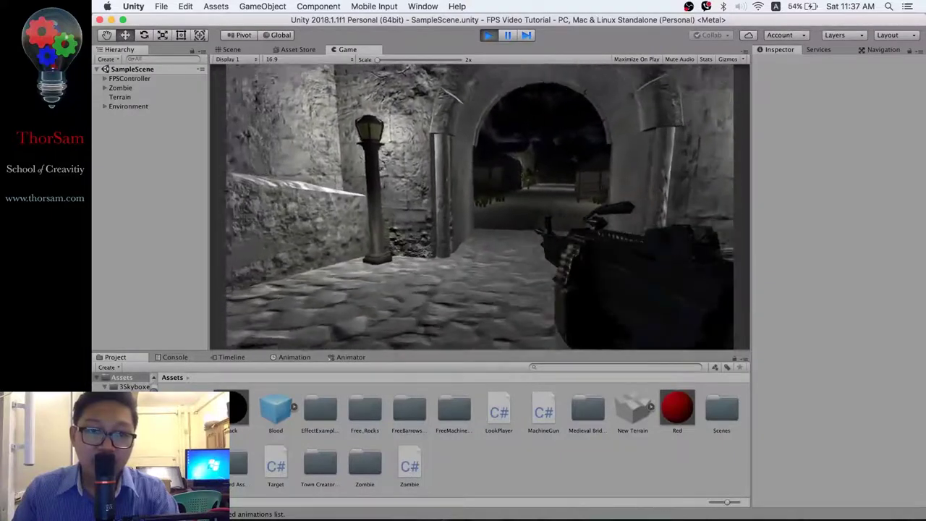
{"action": "mouse_move", "coordinate": [477, 206]}
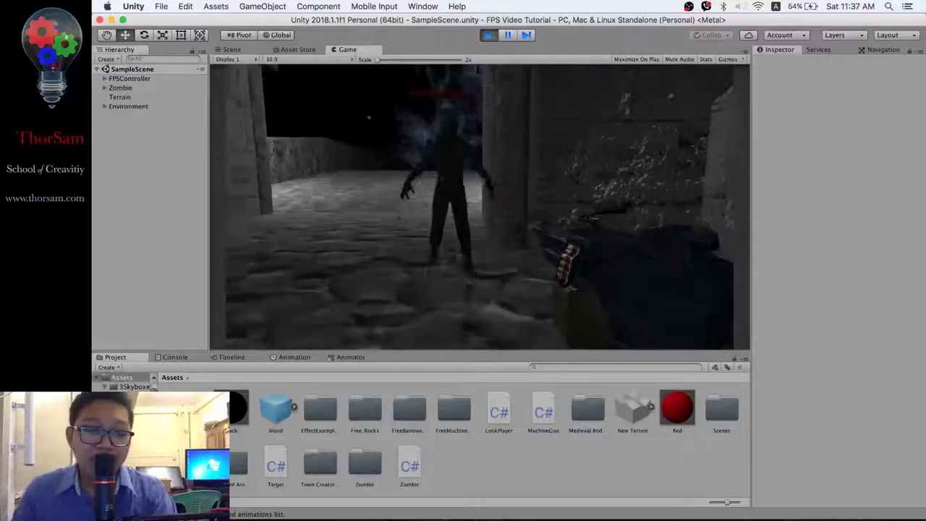
{"action": "key", "text": "super+p"}
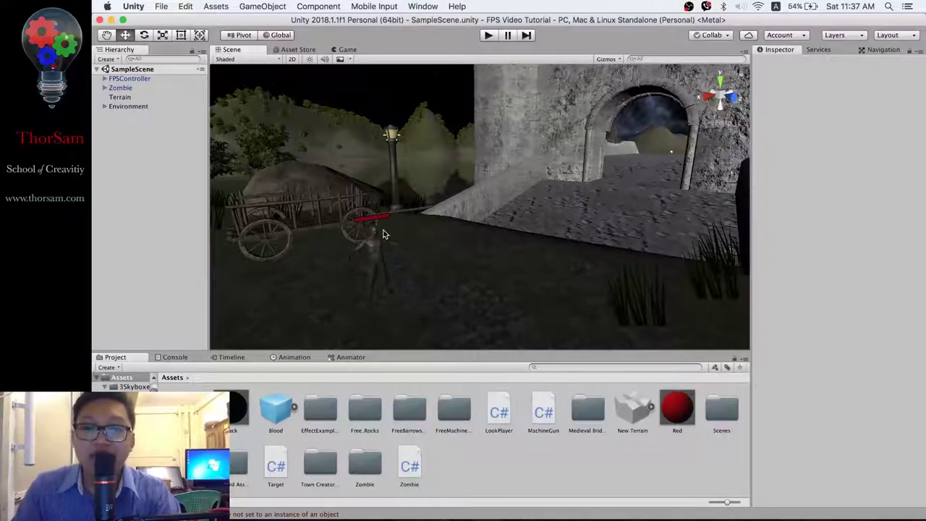
Give the Black material the Toon/Basic shader
{"action": "left_click", "coordinate": [240, 407]}
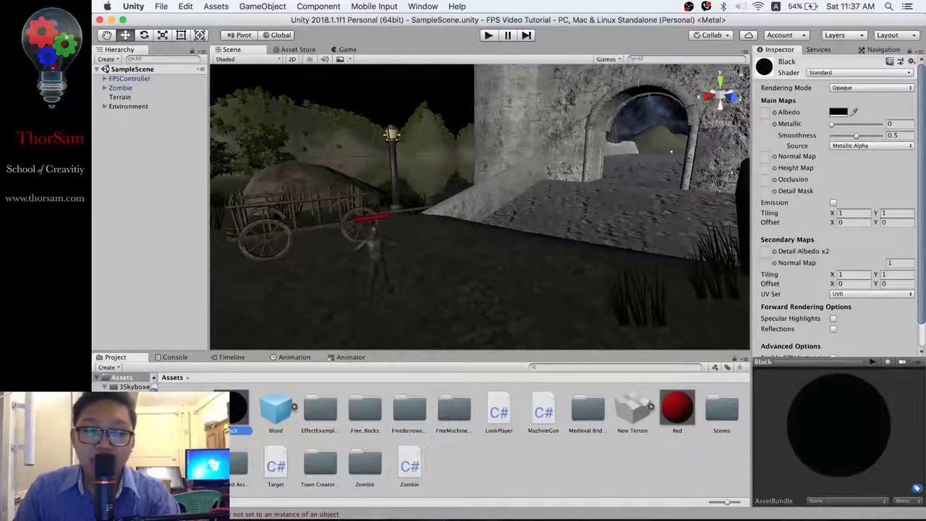
{"action": "left_click", "coordinate": [899, 75]}
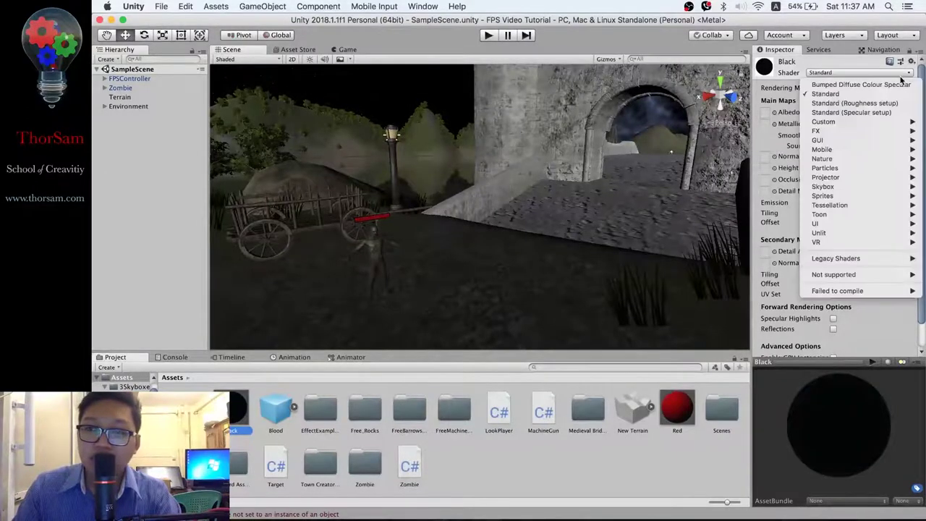
{"action": "mouse_move", "coordinate": [865, 216]}
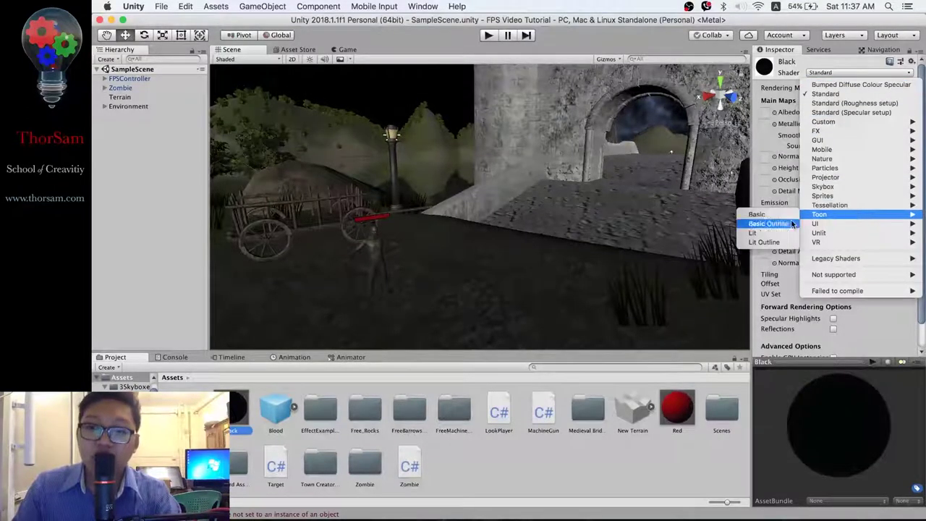
{"action": "left_click", "coordinate": [765, 215]}
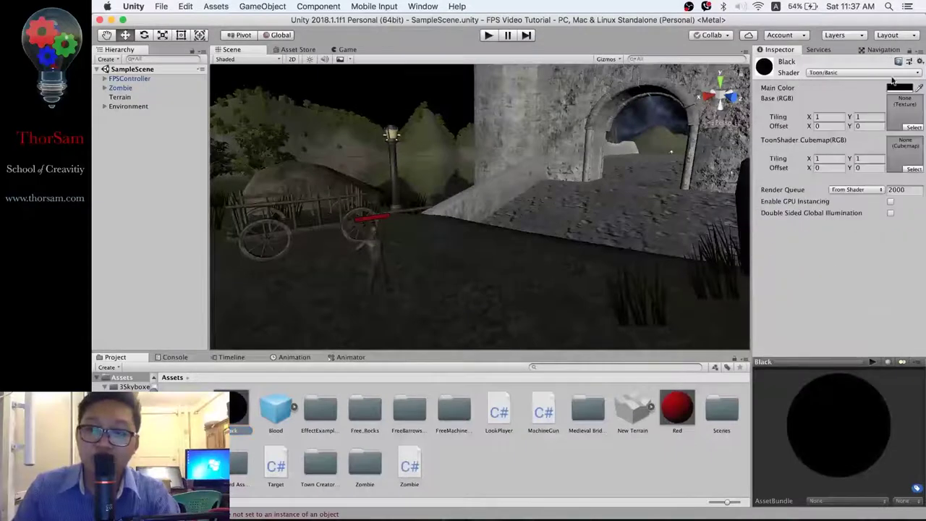
Give the Red material the Toon/Basic shader
{"action": "left_click", "coordinate": [677, 411]}
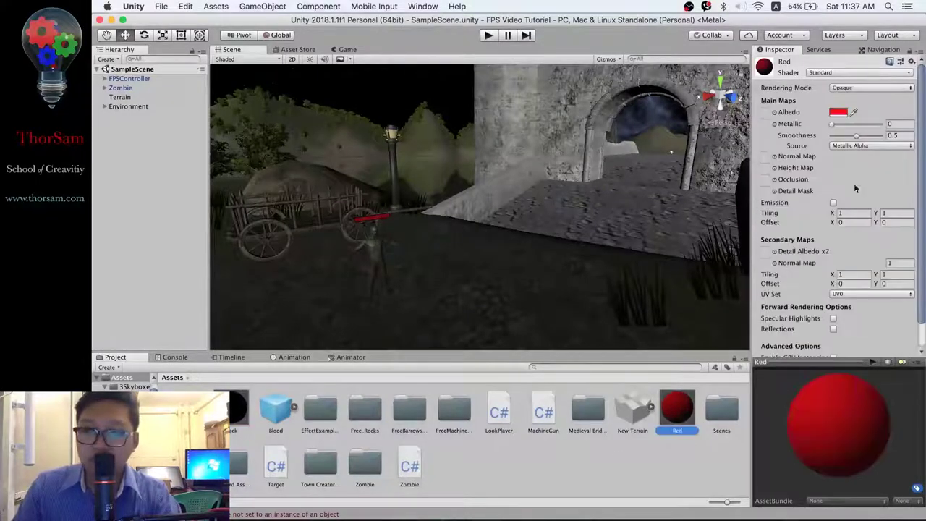
{"action": "left_click", "coordinate": [882, 73]}
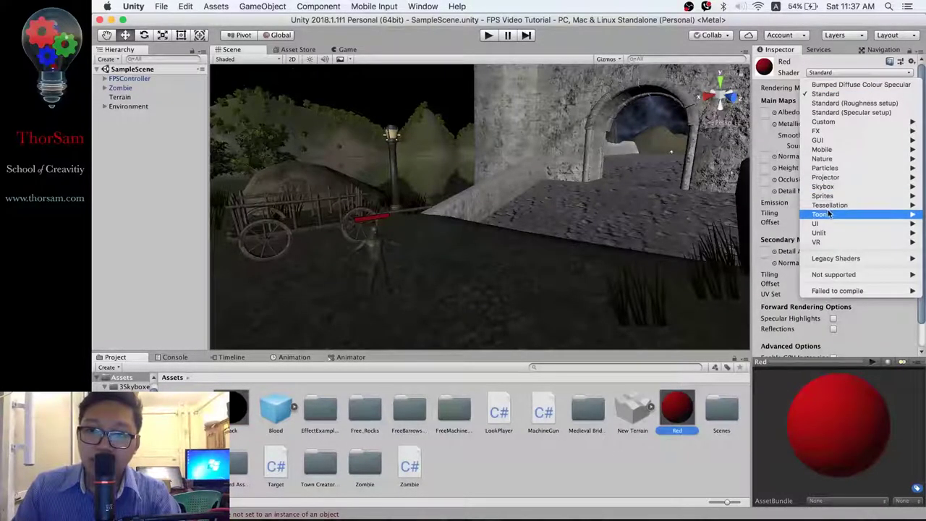
{"action": "mouse_move", "coordinate": [828, 215]}
{"action": "left_click", "coordinate": [773, 217]}
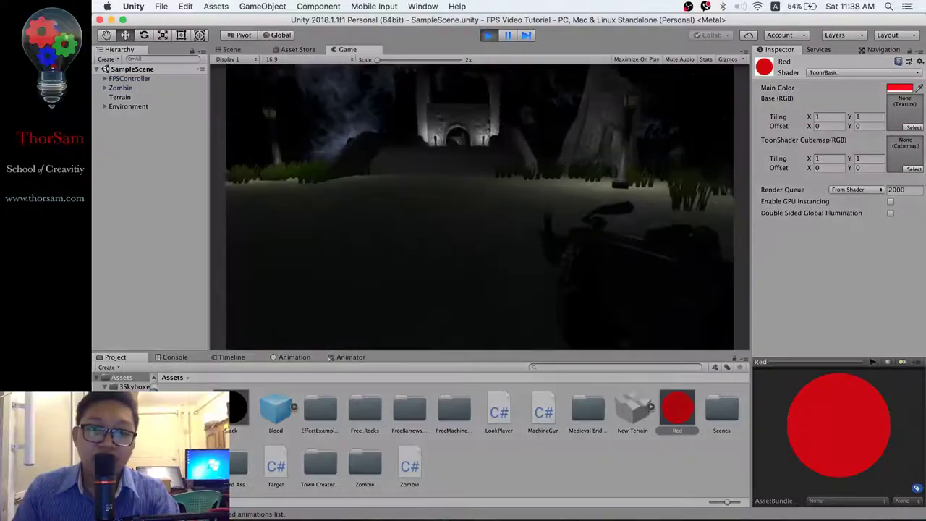
{"action": "key", "text": "w"}
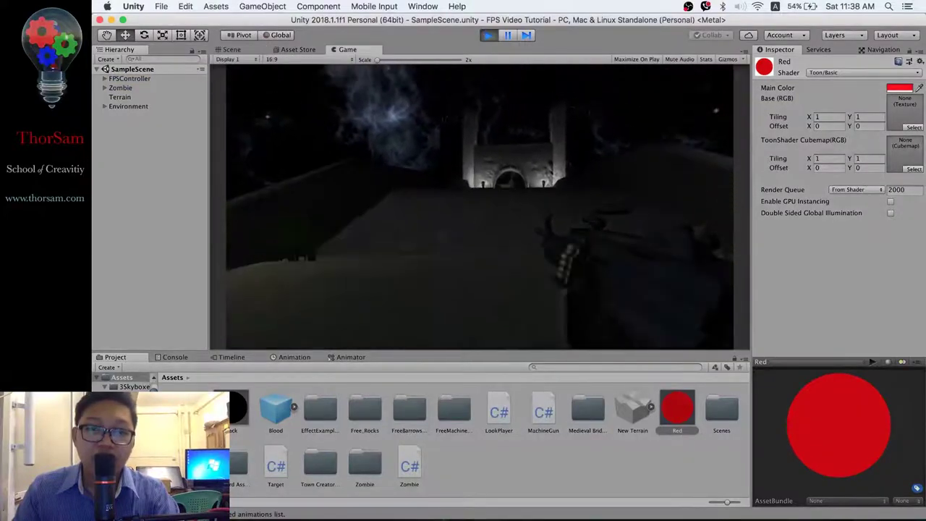
{"action": "key", "text": "w"}
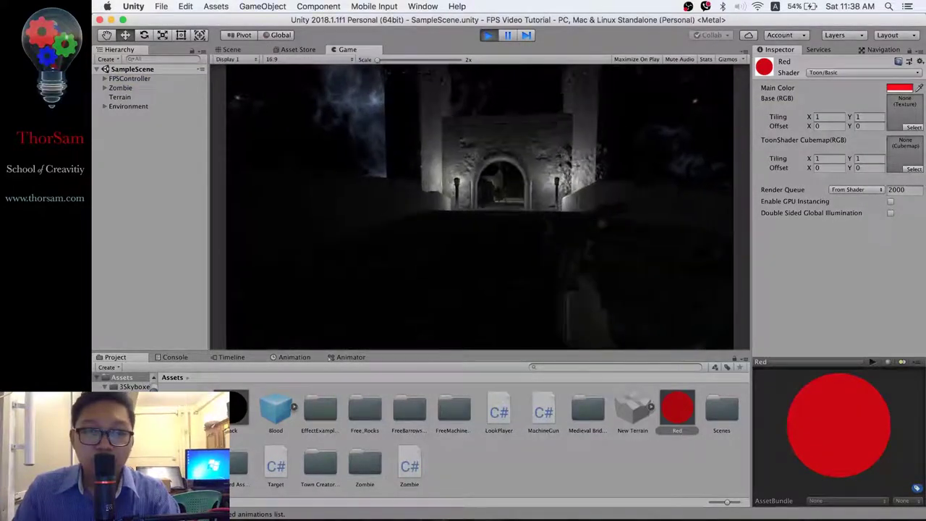
{"action": "key", "text": "w"}
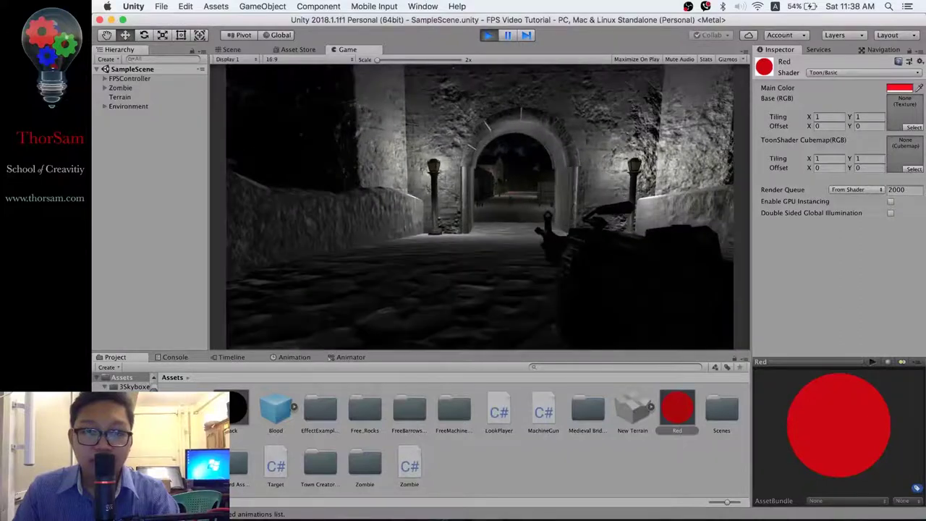
{"action": "left_click", "coordinate": [479, 206]}
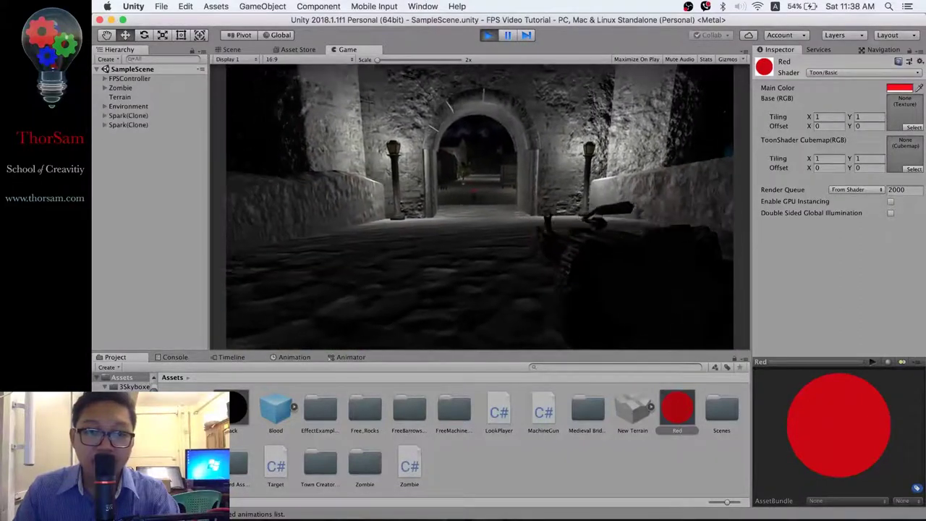
{"action": "left_click", "coordinate": [480, 207]}
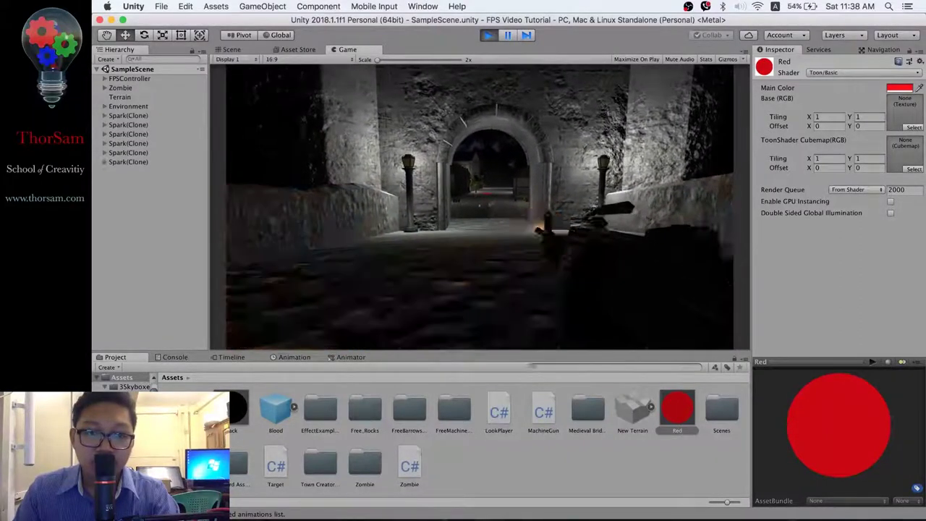
{"action": "left_click", "coordinate": [480, 207]}
{"action": "key", "text": "s"}
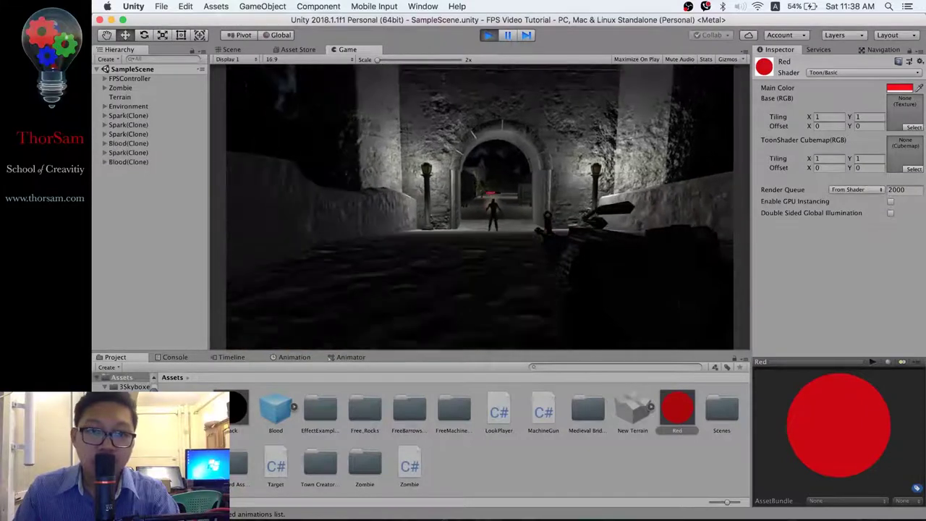
{"action": "left_click", "coordinate": [479, 206]}
{"action": "left_click", "coordinate": [480, 207]}
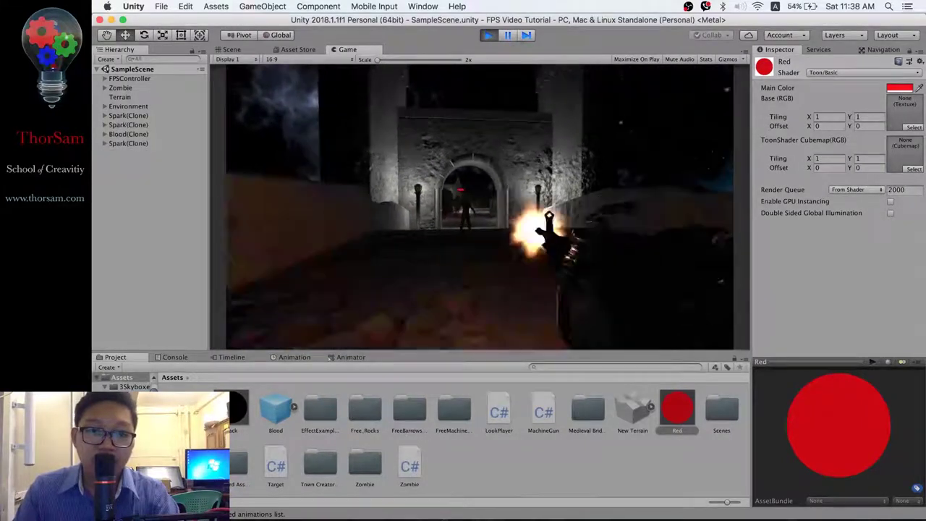
{"action": "left_click", "coordinate": [480, 207]}
{"action": "key", "text": "w"}
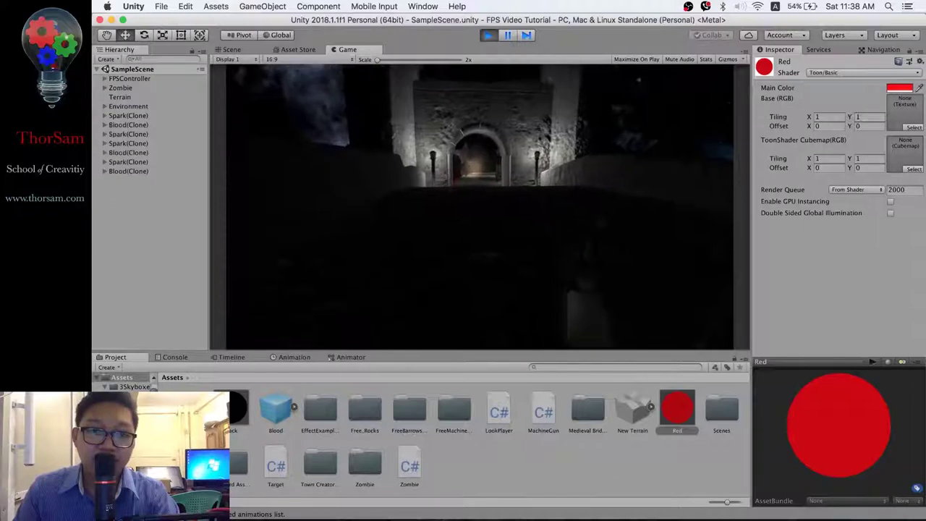
{"action": "key", "text": "w"}
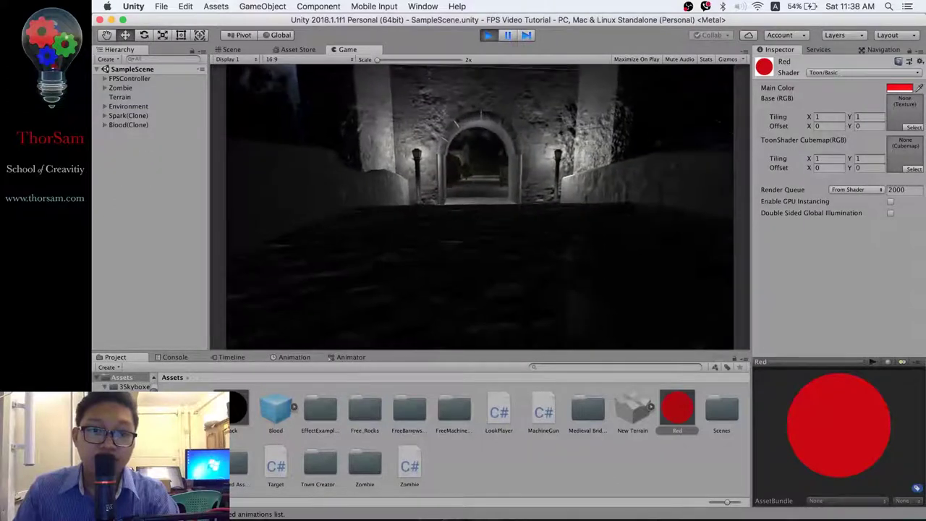
{"action": "left_click", "coordinate": [479, 207]}
{"action": "key", "text": "w"}
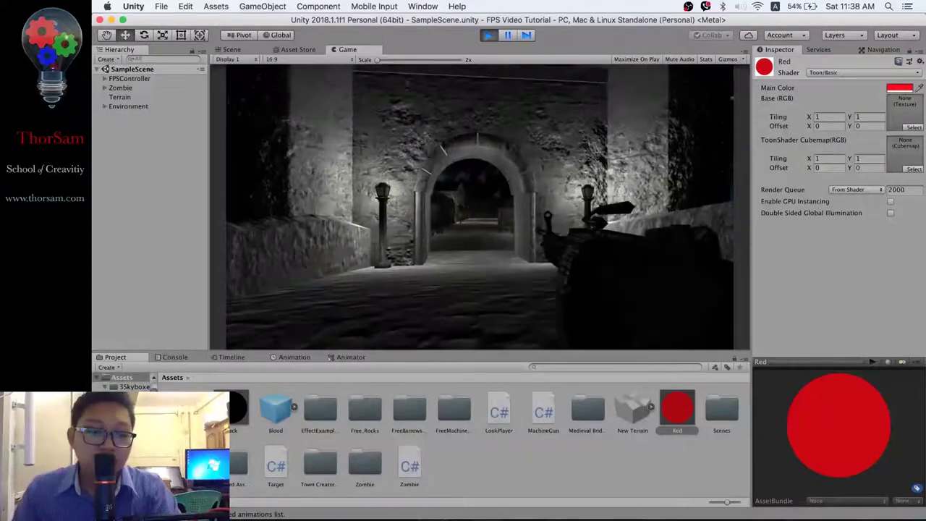
{"action": "key", "text": "Escape"}
{"action": "left_click", "coordinate": [489, 35]}
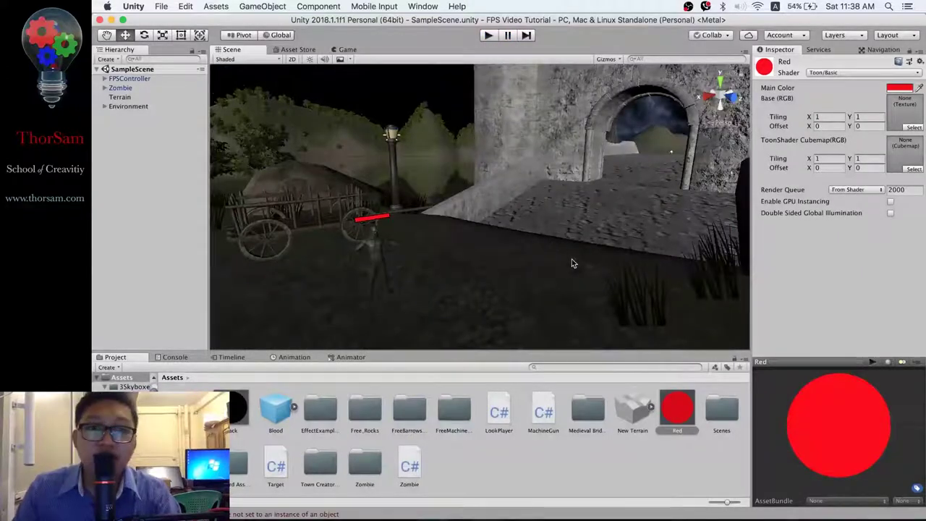
Select the Zombie, collapse its Capsule Collider and Nav Mesh Agent, and open the Zombie script
{"action": "mouse_move", "coordinate": [625, 510]}
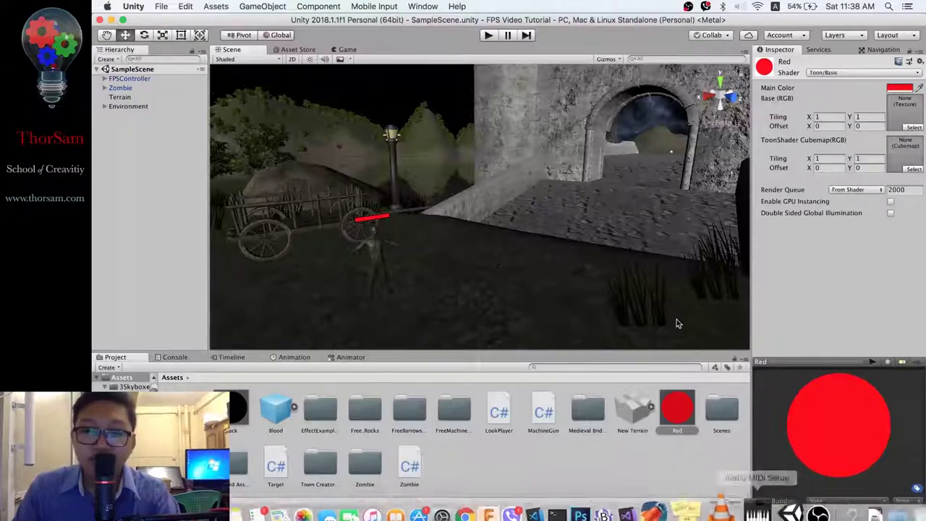
{"action": "left_click", "coordinate": [148, 87]}
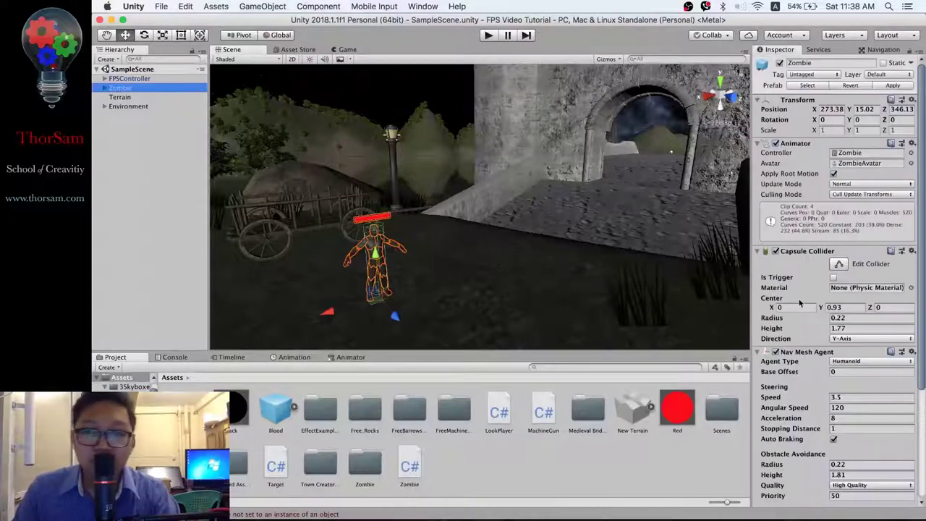
{"action": "scroll", "coordinate": [799, 345], "scroll_direction": "down", "scroll_amount": 1}
{"action": "left_click", "coordinate": [756, 250]}
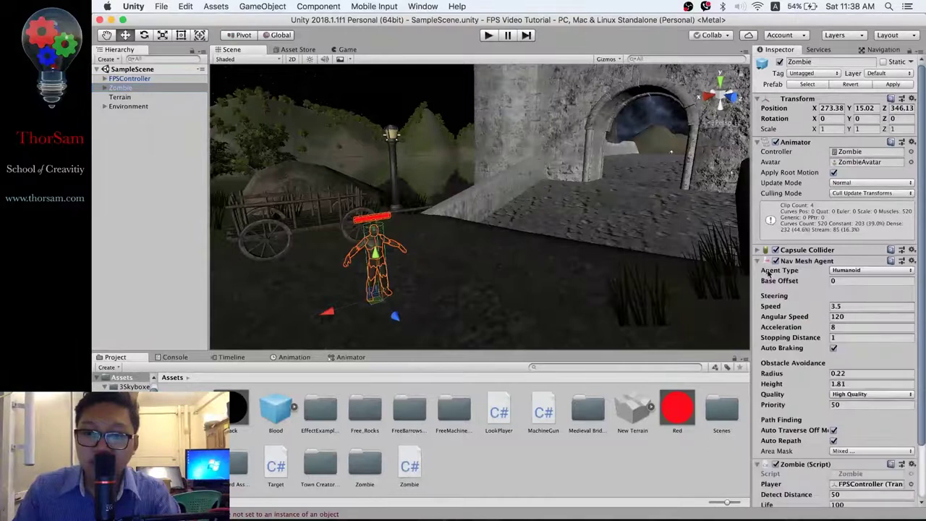
{"action": "left_click", "coordinate": [758, 262]}
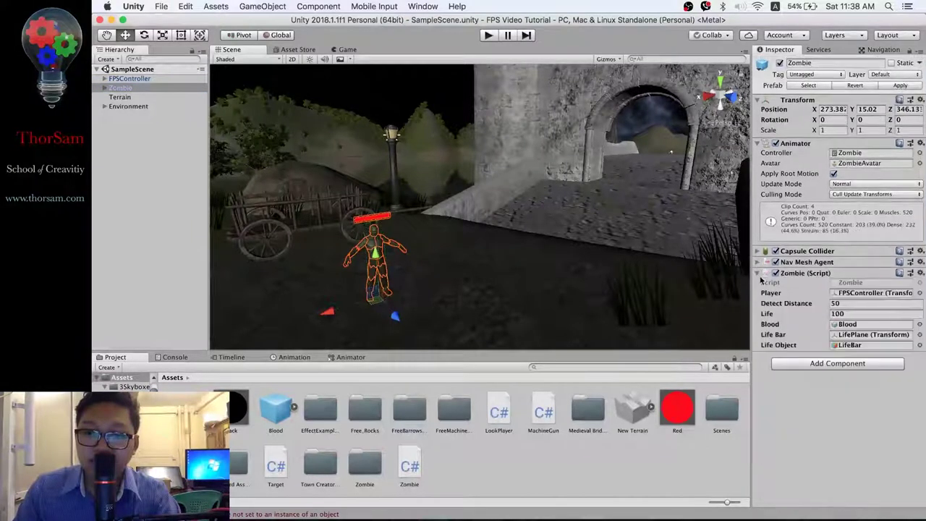
{"action": "double_click", "coordinate": [861, 284]}
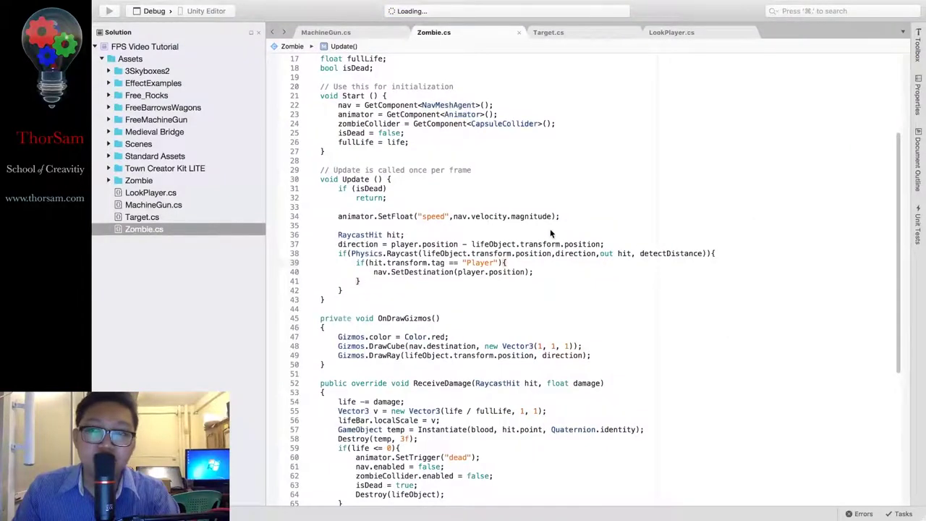
Declare 'public float attackRange;' below the lifeObject field
{"action": "scroll", "coordinate": [549, 230], "scroll_direction": "up", "scroll_amount": 4}
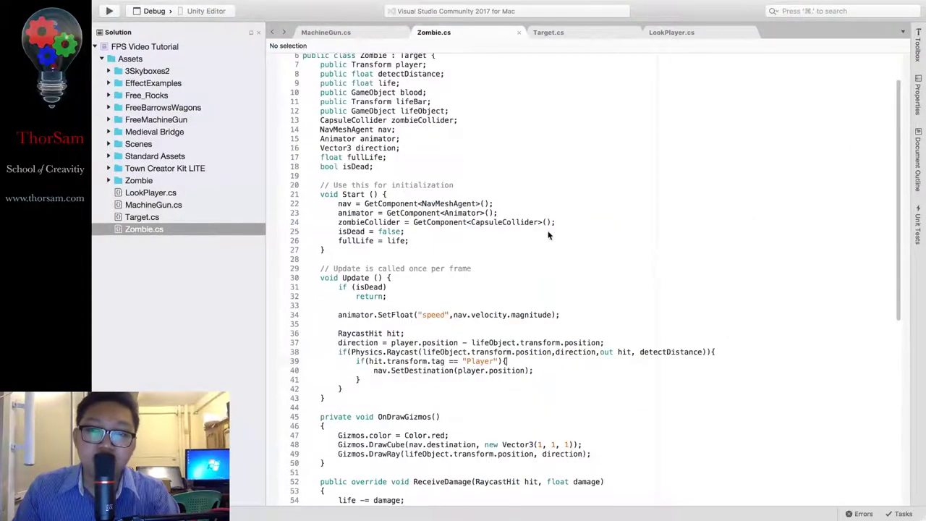
{"action": "left_click", "coordinate": [384, 166]}
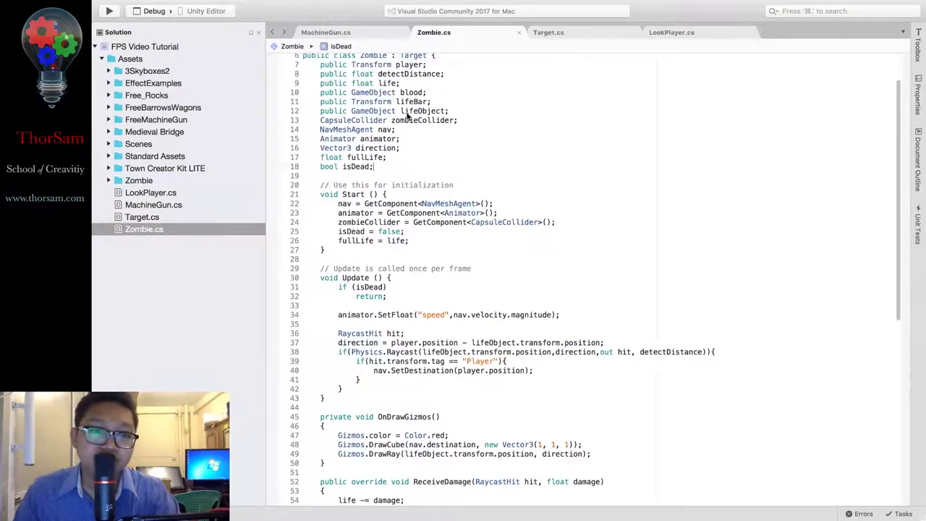
{"action": "key", "text": "Return"}
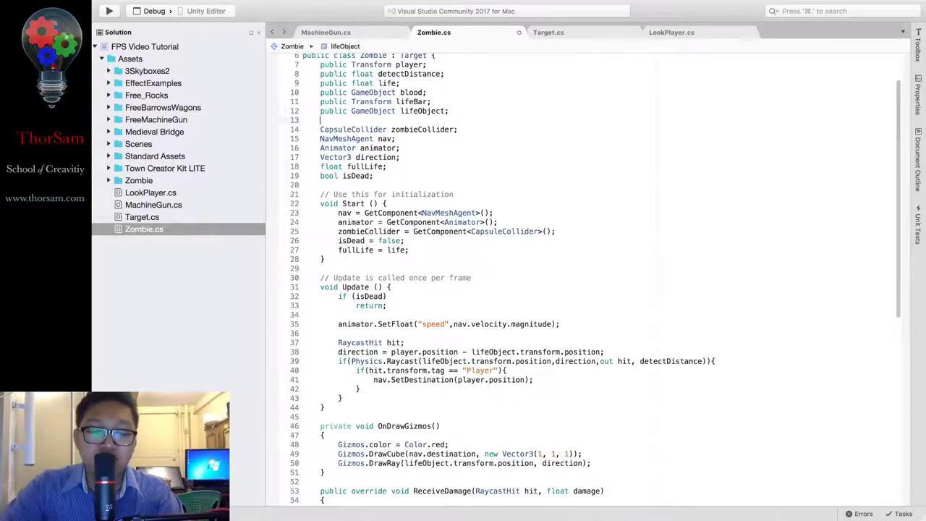
{"action": "type", "text": "public f"}
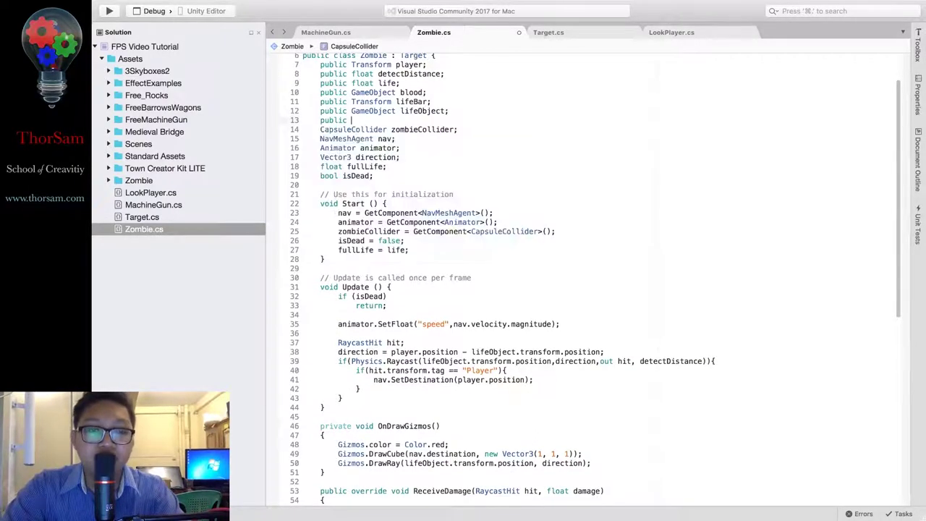
{"action": "type", "text": "loat attack"}
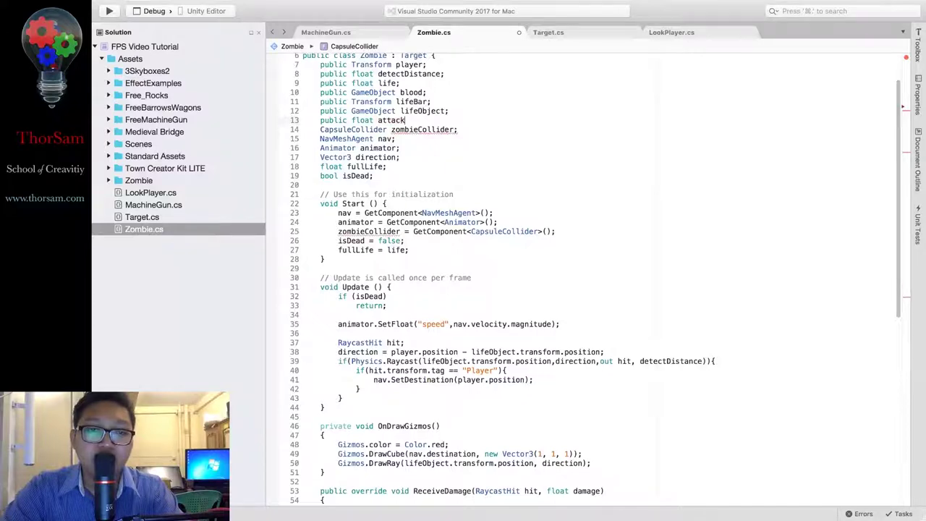
{"action": "type", "text": "Range;"}
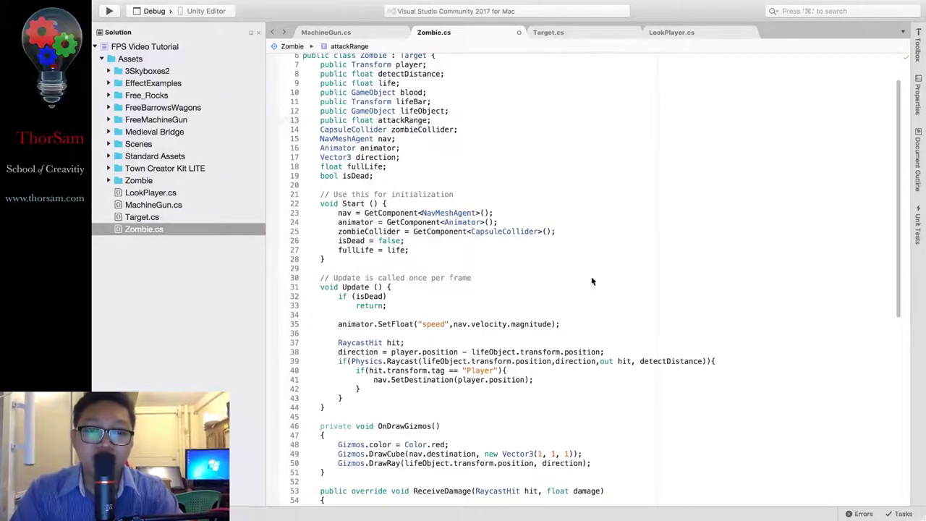
Open blank lines in Update after the raycast block for new code
{"action": "scroll", "coordinate": [593, 282], "scroll_direction": "down", "scroll_amount": 2}
{"action": "scroll", "coordinate": [595, 296], "scroll_direction": "down", "scroll_amount": 4}
{"action": "scroll", "coordinate": [597, 308], "scroll_direction": "down", "scroll_amount": 1}
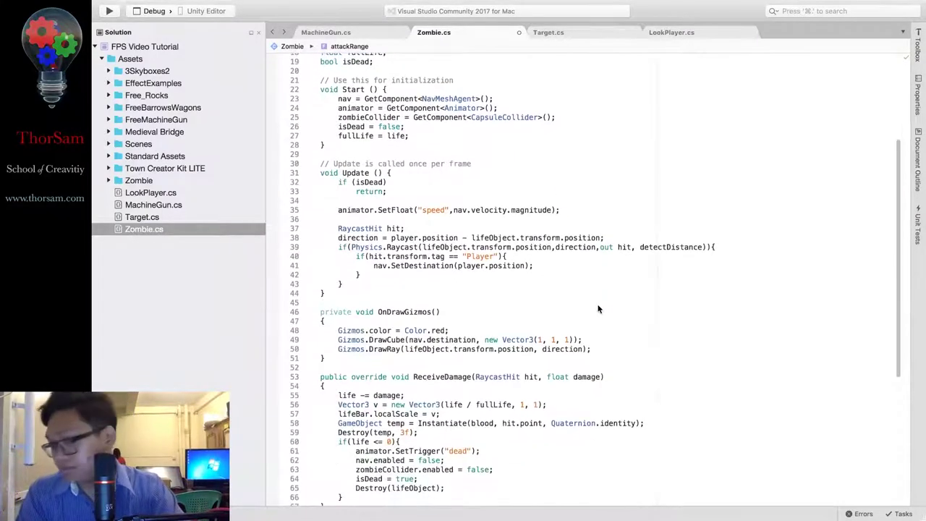
{"action": "scroll", "coordinate": [597, 308], "scroll_direction": "down", "scroll_amount": 1}
{"action": "scroll", "coordinate": [597, 309], "scroll_direction": "down", "scroll_amount": 1}
{"action": "scroll", "coordinate": [598, 309], "scroll_direction": "down", "scroll_amount": 3}
{"action": "scroll", "coordinate": [597, 308], "scroll_direction": "down", "scroll_amount": 3}
{"action": "scroll", "coordinate": [597, 309], "scroll_direction": "up", "scroll_amount": 3}
{"action": "scroll", "coordinate": [597, 309], "scroll_direction": "up", "scroll_amount": 6}
{"action": "scroll", "coordinate": [597, 308], "scroll_direction": "up", "scroll_amount": 1}
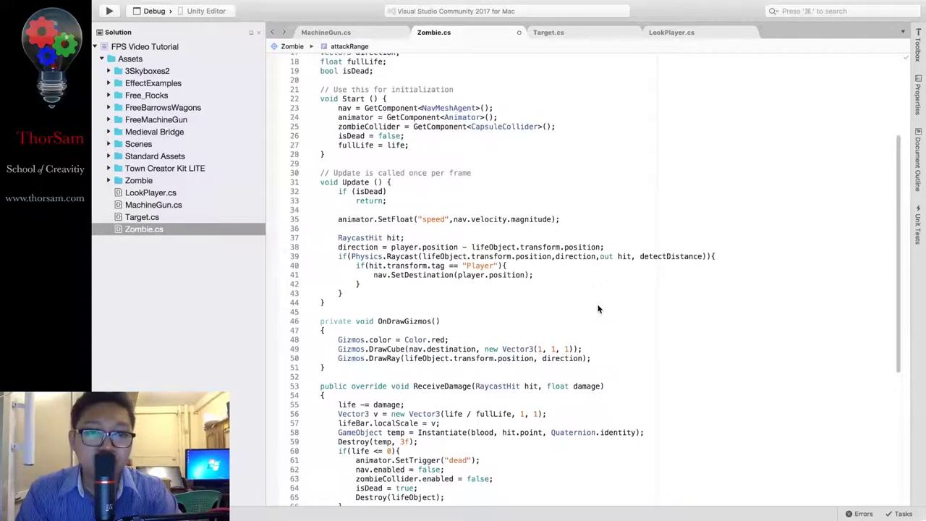
{"action": "scroll", "coordinate": [597, 309], "scroll_direction": "up", "scroll_amount": 2}
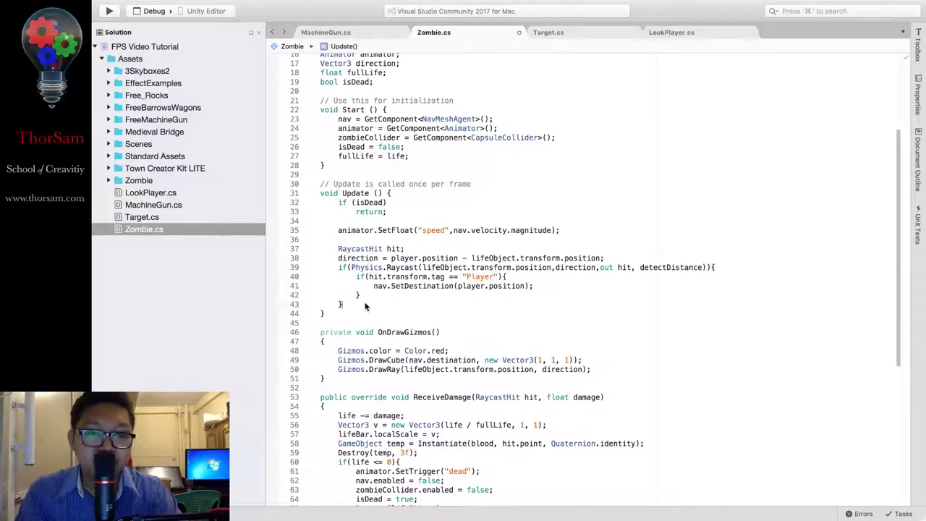
{"action": "left_click", "coordinate": [429, 306]}
{"action": "key", "text": "Return"}
{"action": "key", "text": "Return"}
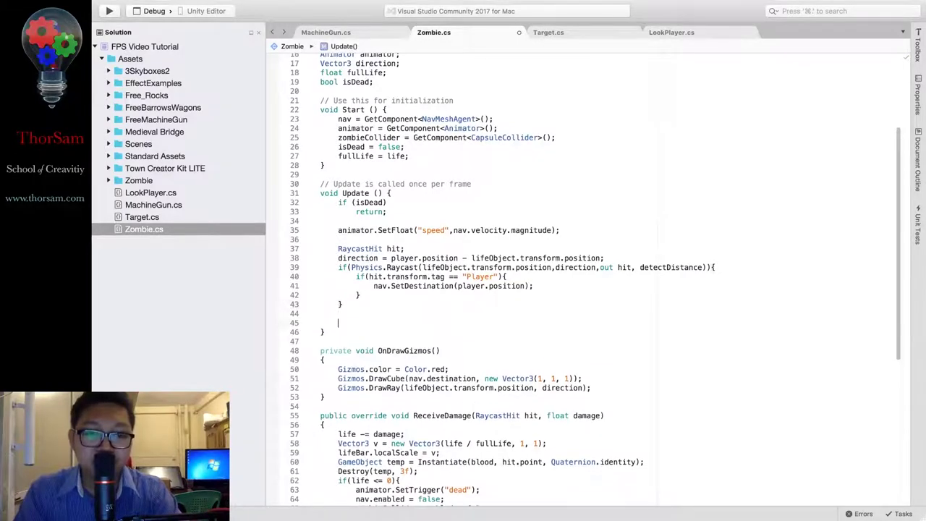
Start a playerDistance line, then erase it to begin again
{"action": "type", "text": "pla"}
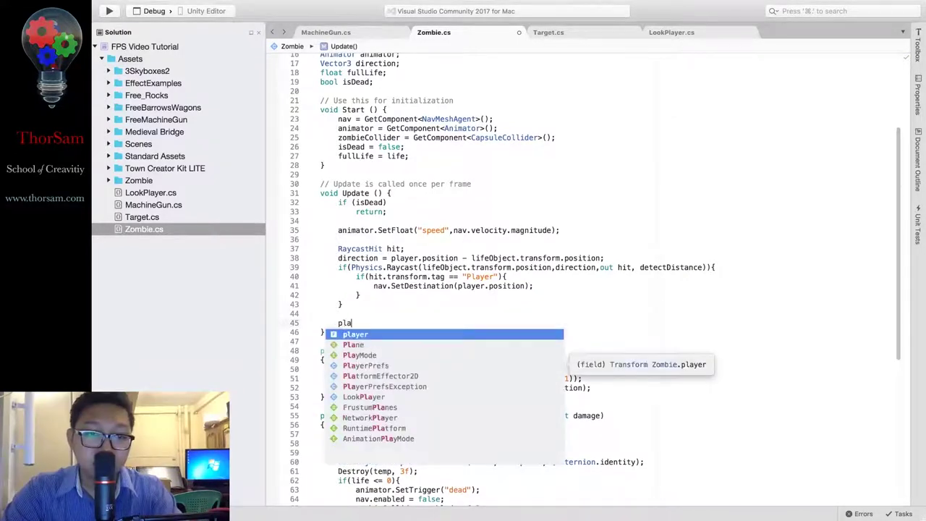
{"action": "key", "text": "Escape"}
{"action": "type", "text": "yerDistance"}
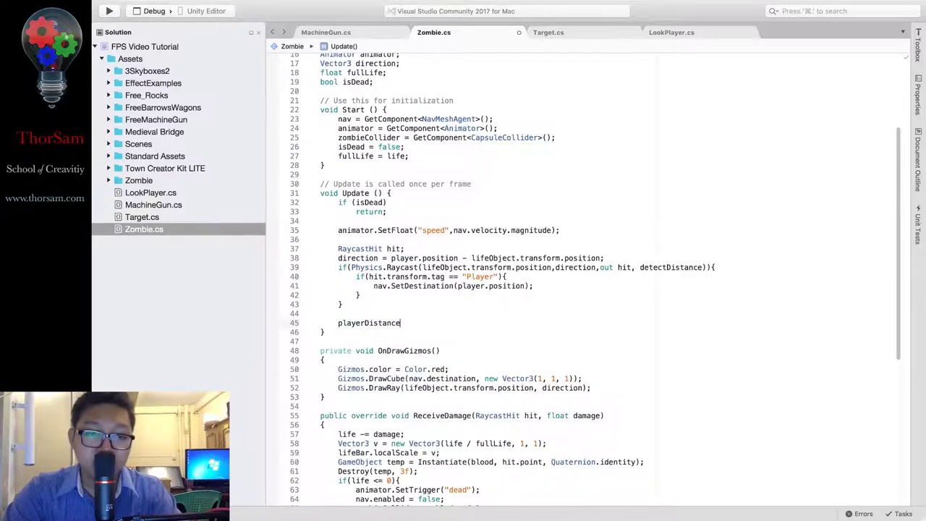
{"action": "key", "text": "BackSpace"}
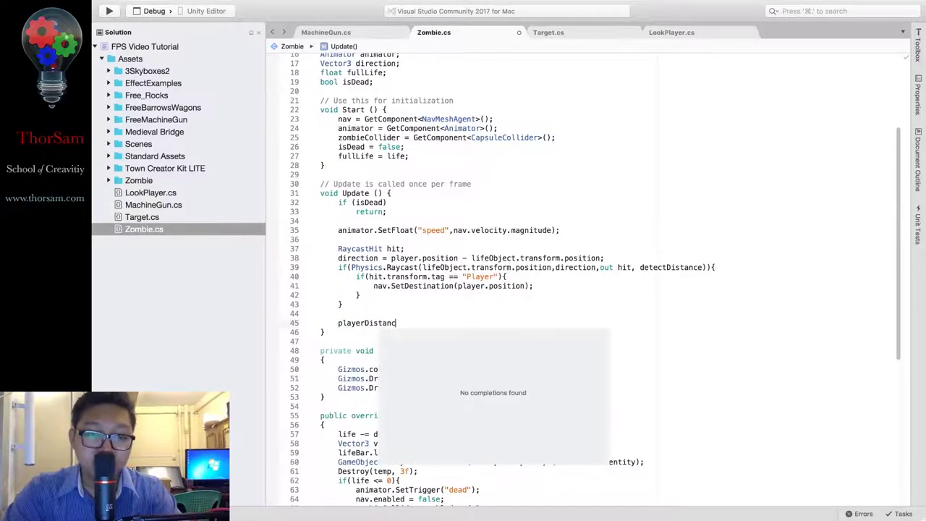
{"action": "key", "text": "BackSpace"}
{"action": "key", "text": "BackSpace"}
{"action": "key", "text": "BackSpace"}
{"action": "key", "text": "BackSpace"}
{"action": "key", "text": "BackSpace"}
{"action": "key", "text": "BackSpace"}
{"action": "key", "text": "BackSpace"}
{"action": "key", "text": "BackSpace"}
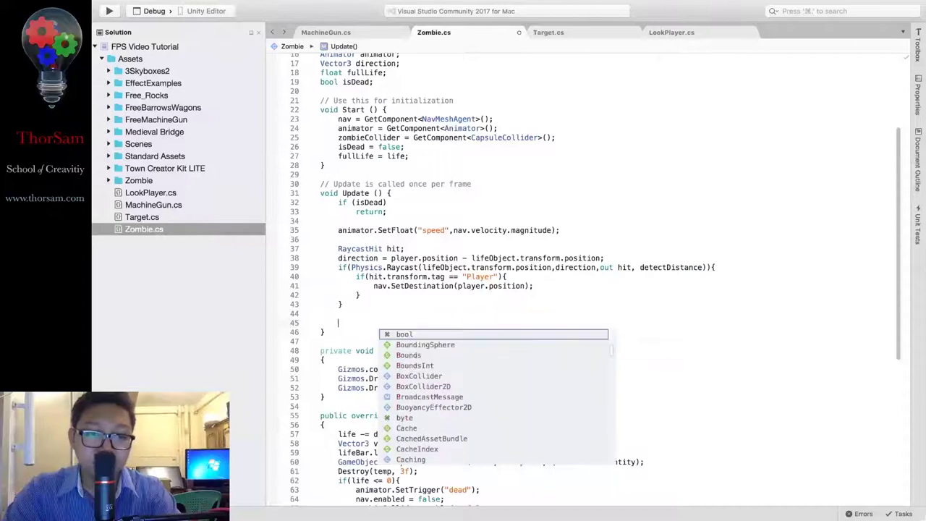
Write 'flaot playerDistance = Vector3.Distance(transform.position, player.transform.position);' using autocomplete
{"action": "type", "text": "flaot "}
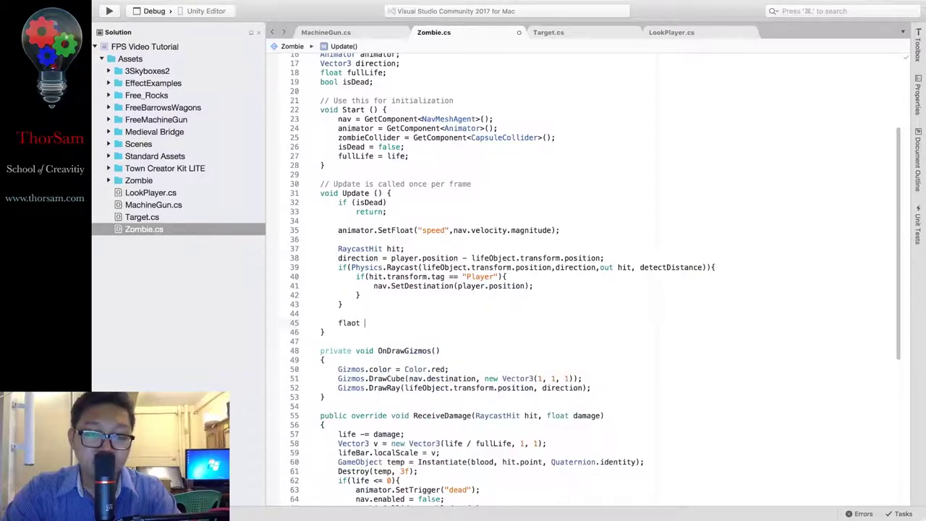
{"action": "type", "text": "playerDistan"}
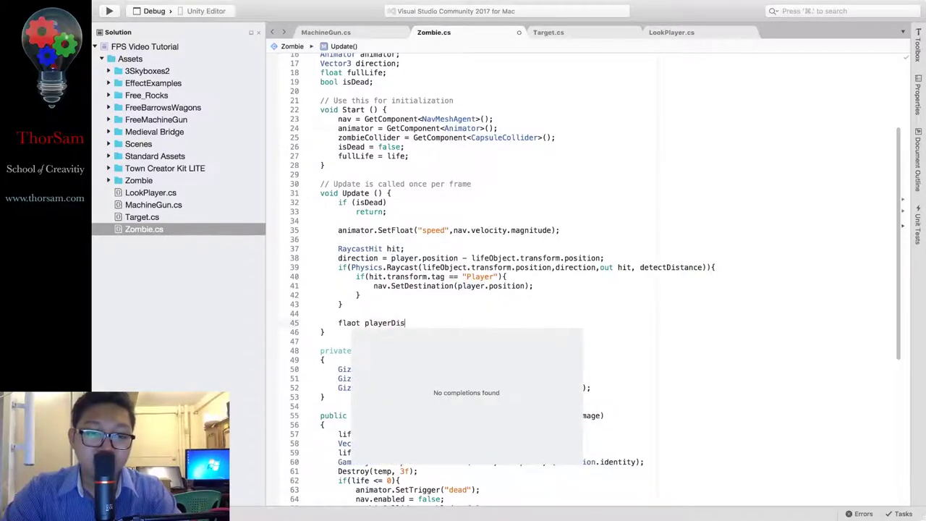
{"action": "type", "text": "ce = "}
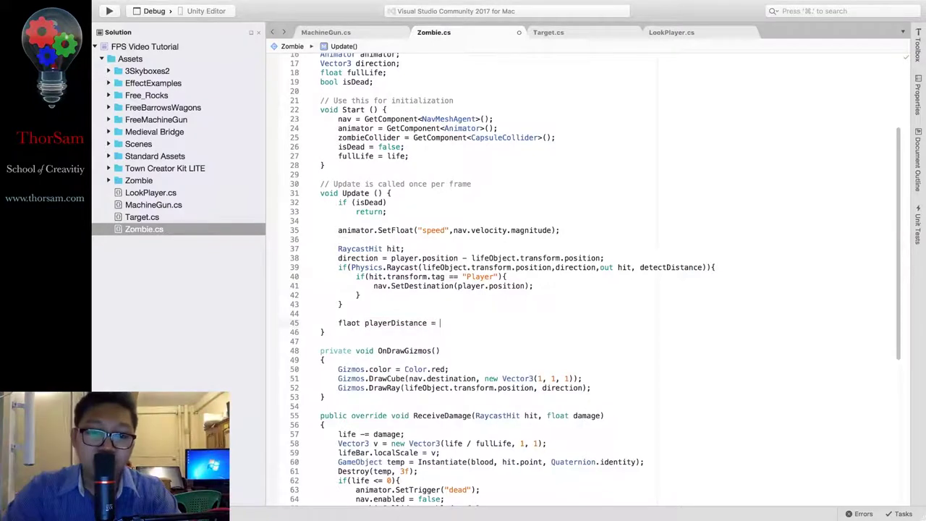
{"action": "type", "text": "Vector3"}
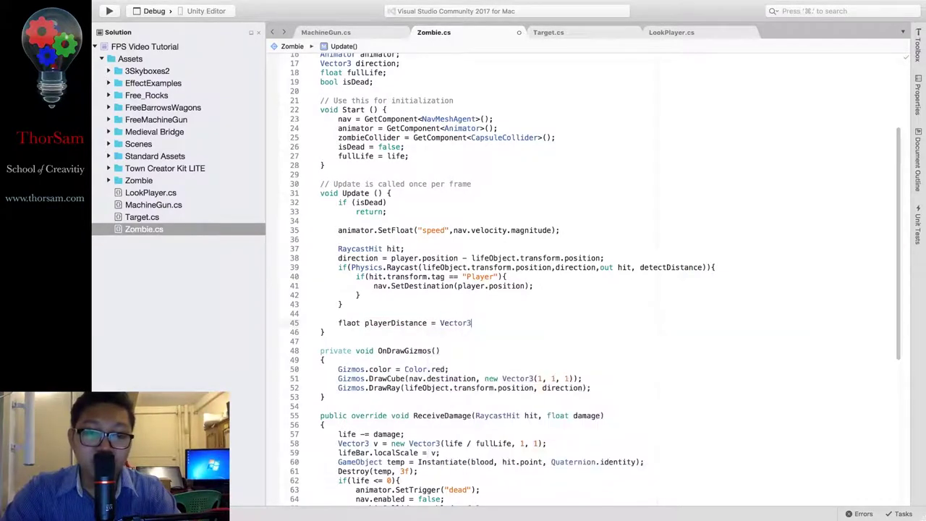
{"action": "type", "text": ".di"}
{"action": "key", "text": "Return"}
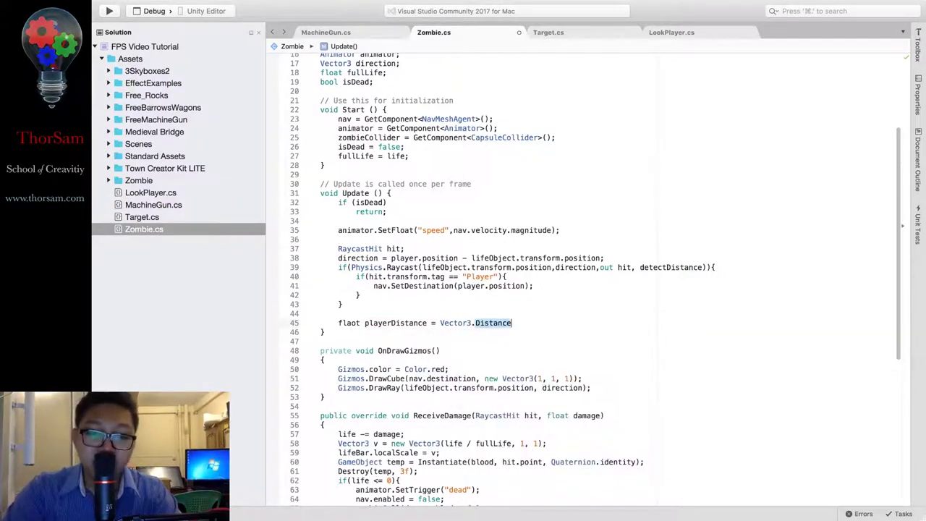
{"action": "type", "text": "("}
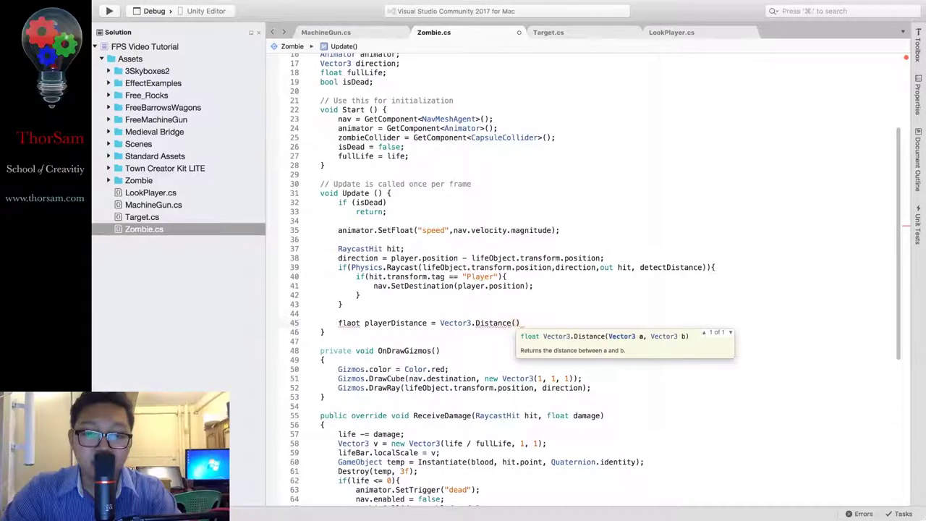
{"action": "type", "text": "transform"}
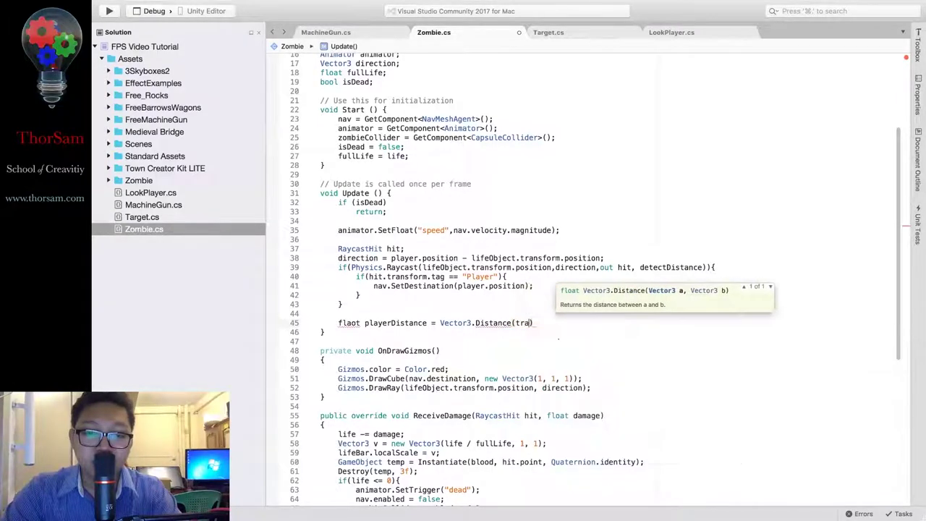
{"action": "type", "text": ".p"}
{"action": "key", "text": "Return"}
{"action": "type", "text": ",play"}
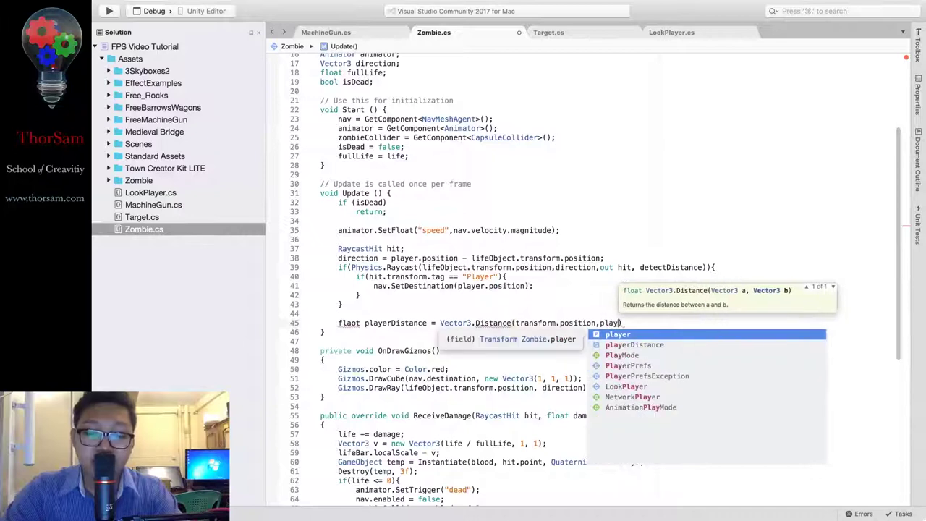
{"action": "key", "text": "Return"}
{"action": "type", "text": ".tr"}
{"action": "key", "text": "Return"}
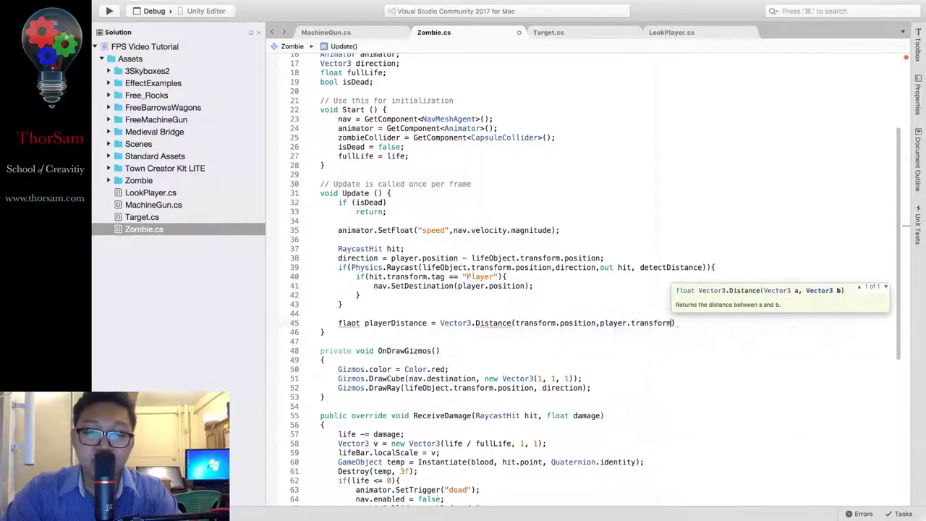
{"action": "type", "text": ".p"}
{"action": "key", "text": "Return"}
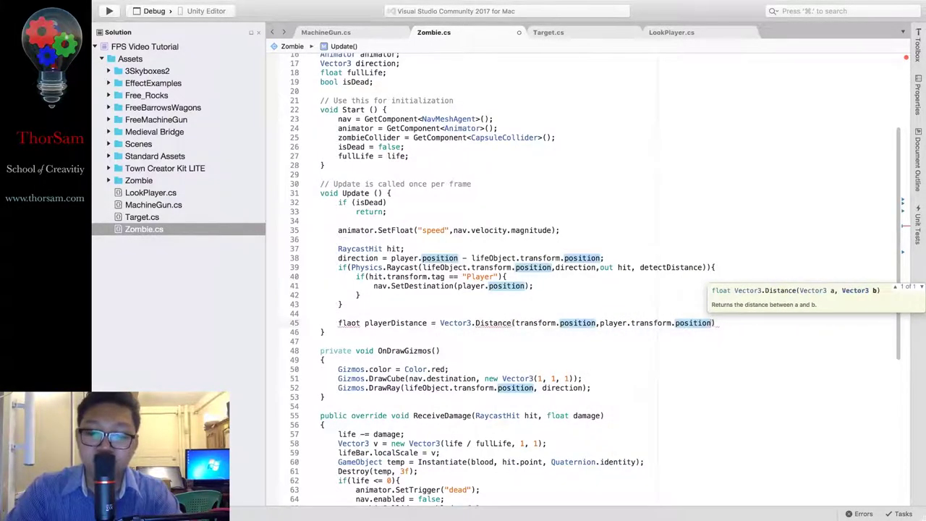
{"action": "type", "text": ";"}
{"action": "key", "text": "Return"}
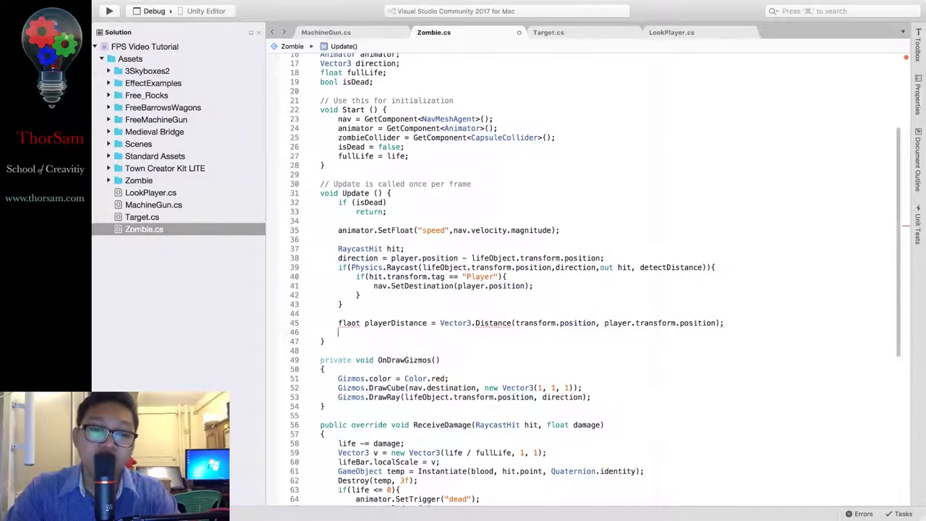
Correct the typo 'flaot' to 'float'
{"action": "left_click", "coordinate": [351, 323]}
{"action": "key", "text": "BackSpace"}
{"action": "key", "text": "Delete"}
{"action": "type", "text": "oa"}
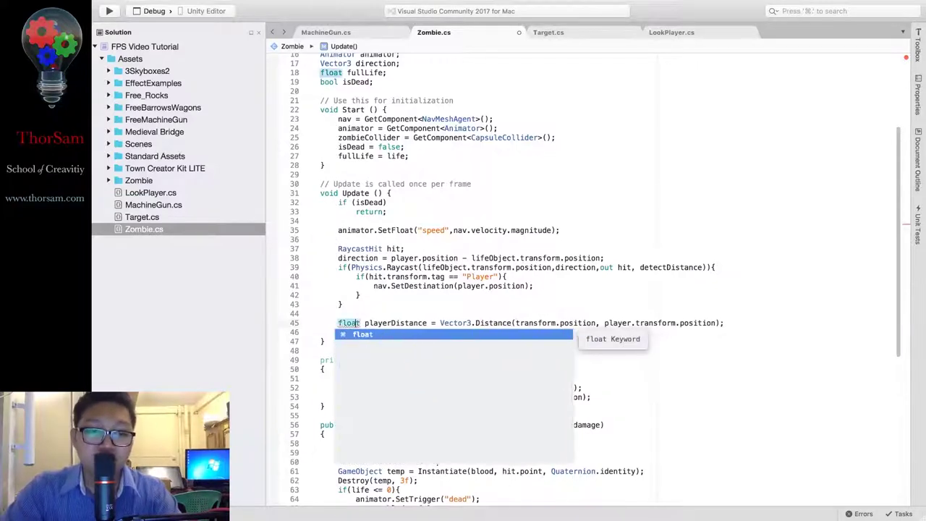
{"action": "left_click", "coordinate": [724, 323]}
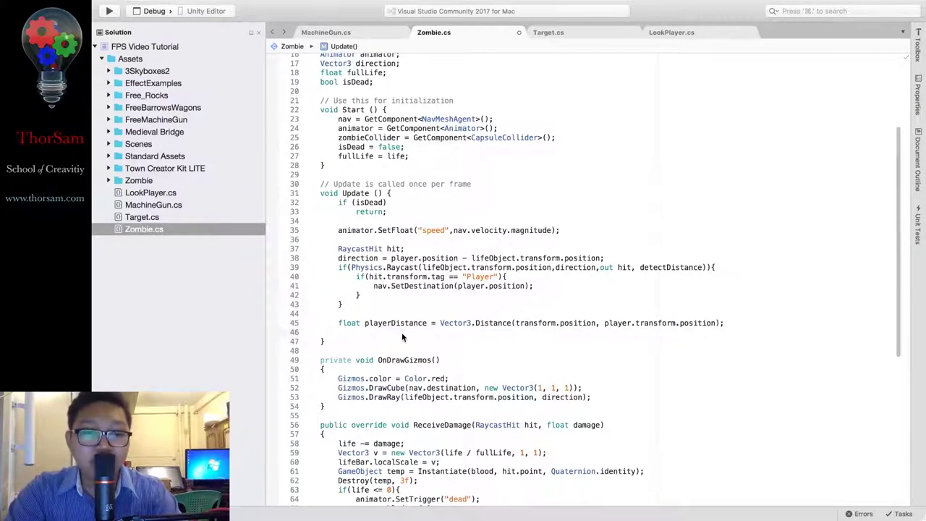
Add an if block with the condition playerDistance < attackRange
{"action": "type", "text": "if()"}
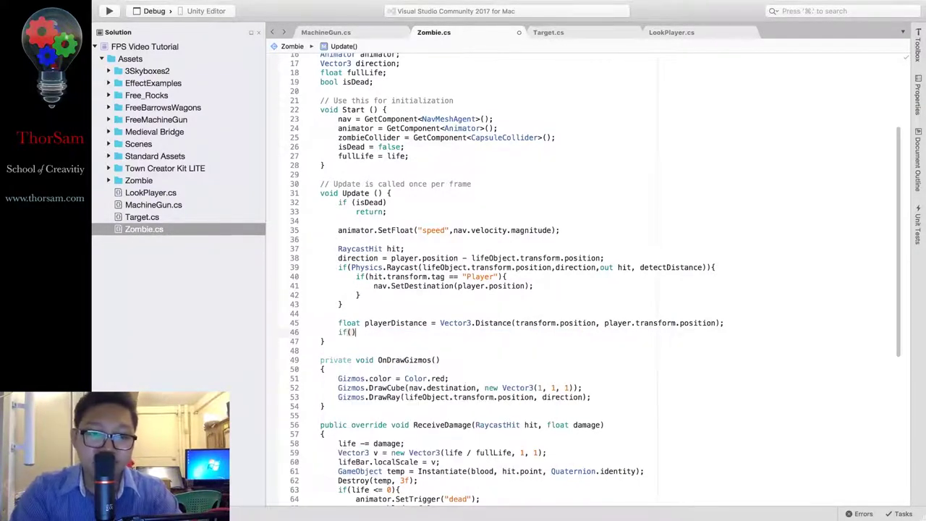
{"action": "type", "text": "pl"}
{"action": "key", "text": "Return"}
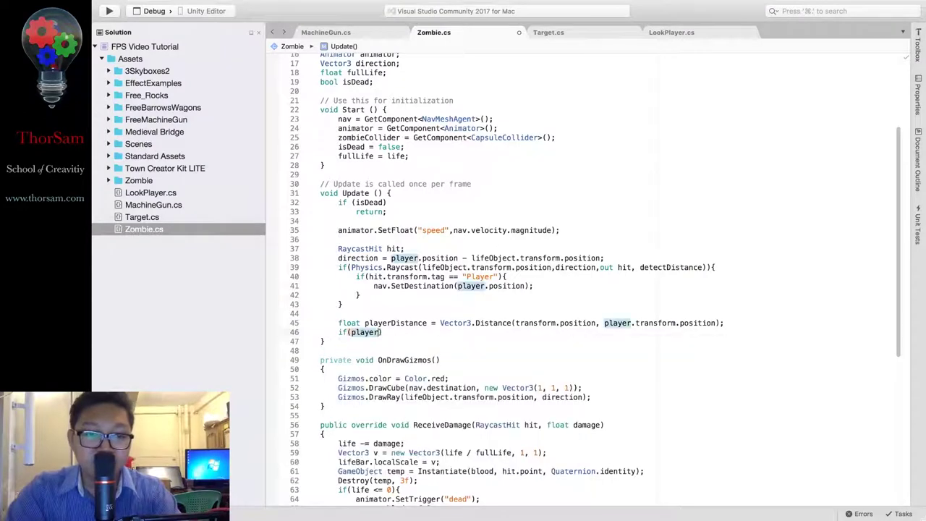
{"action": "type", "text": "Dista"}
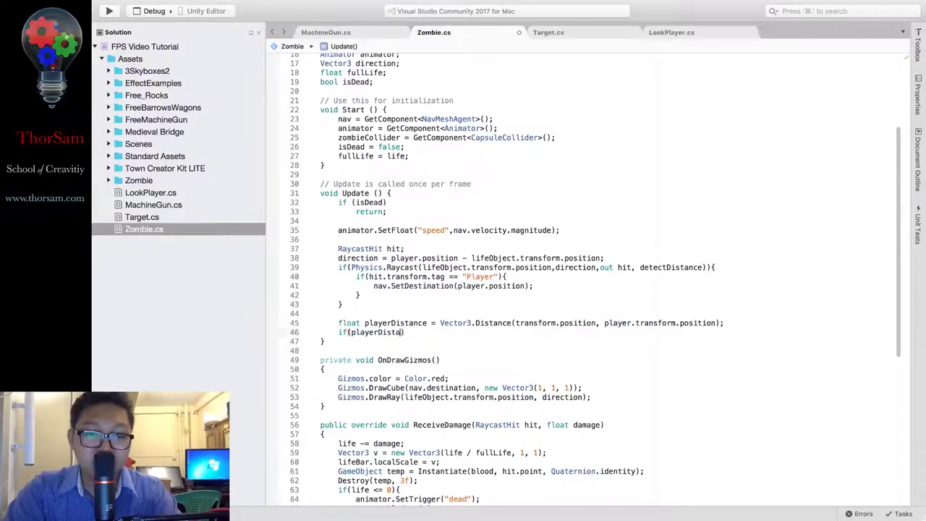
{"action": "type", "text": "e "}
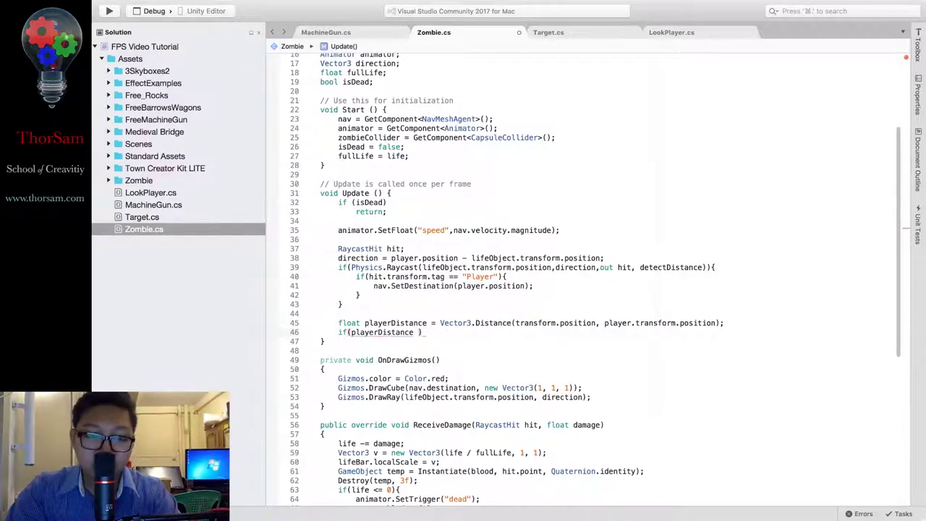
{"action": "type", "text": "a"}
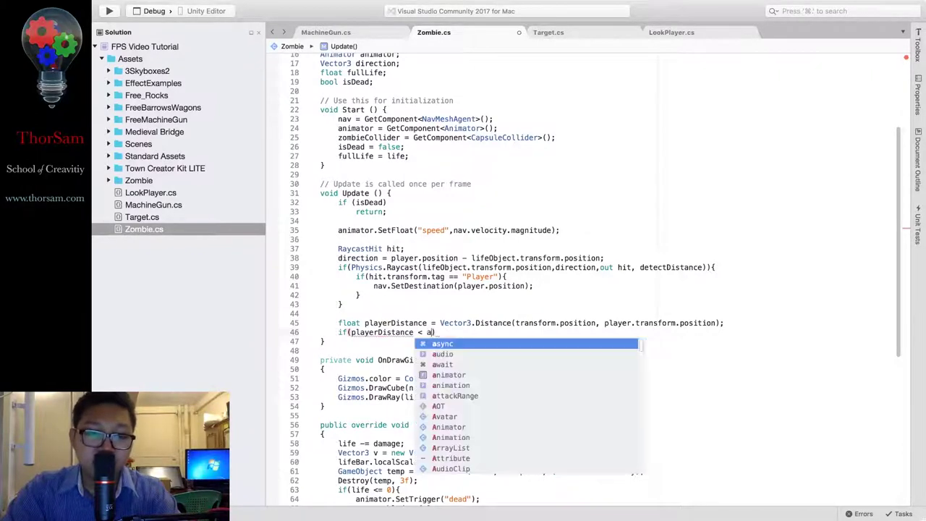
{"action": "type", "text": "t"}
{"action": "key", "text": "Return"}
{"action": "type", "text": ")"}
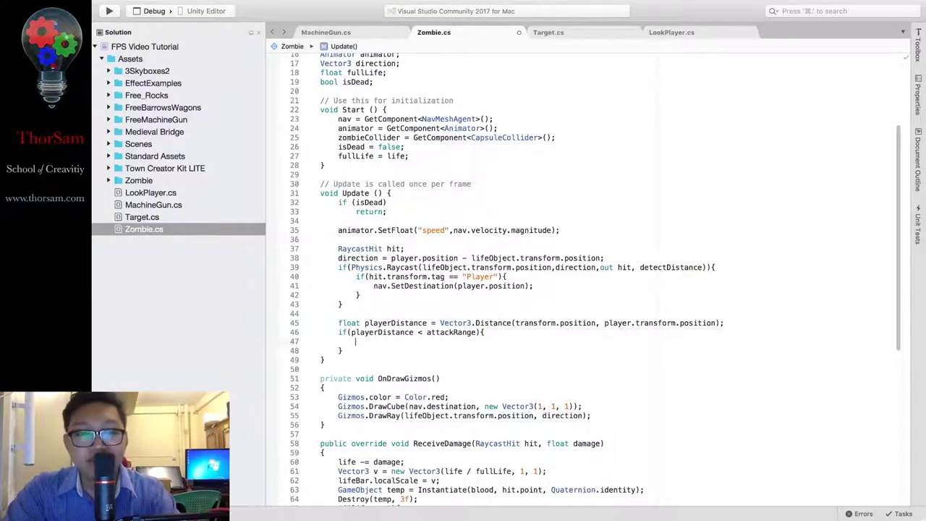
{"action": "key", "text": "BackSpace"}
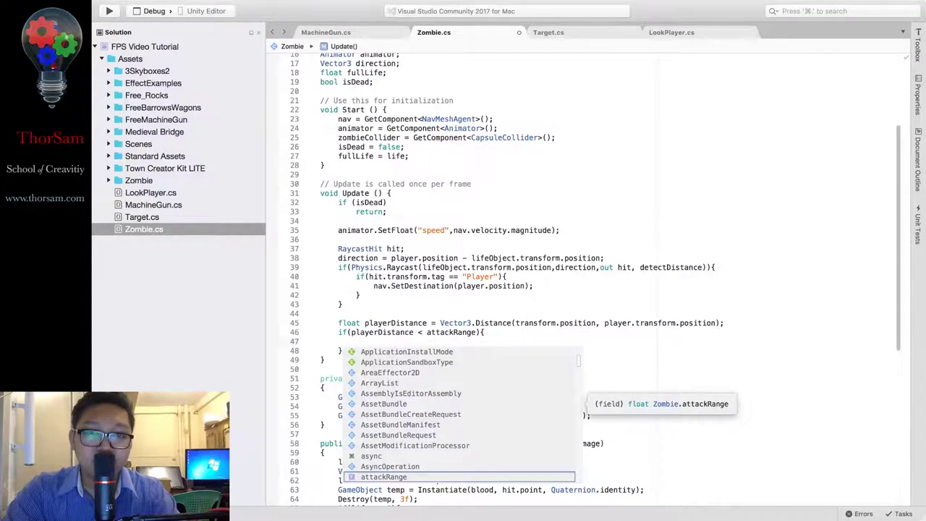
Type 'animator' inside the block and check the zombie's Animator state machine in Unity
{"action": "type", "text": "an"}
{"action": "key", "text": "Return"}
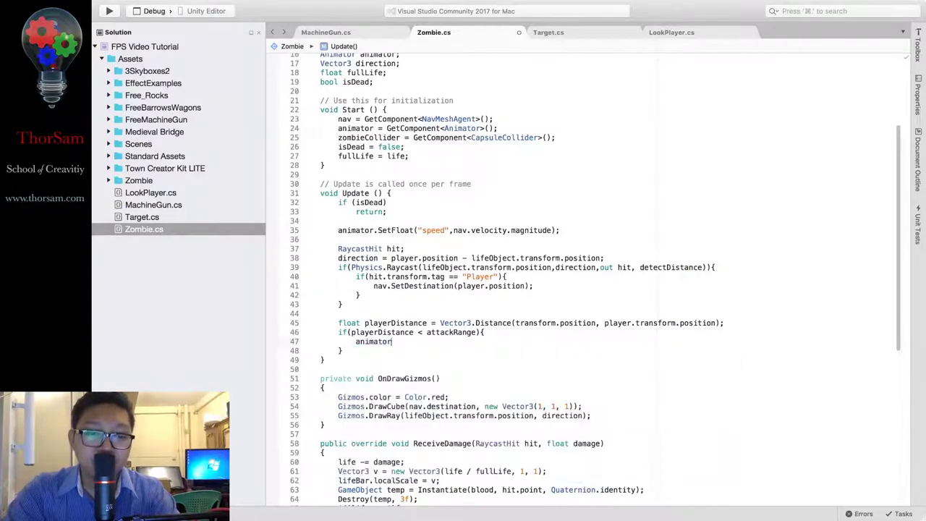
{"action": "key", "text": "ctrl+Left"}
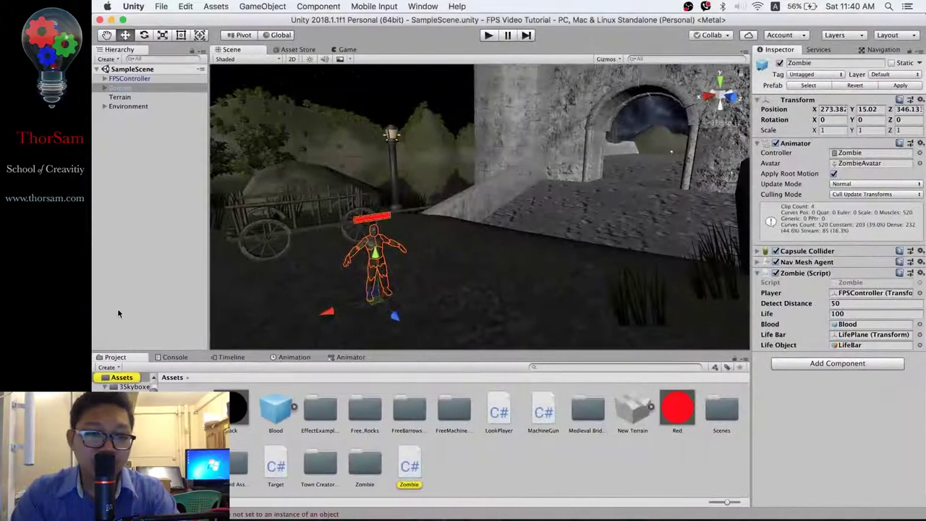
{"action": "left_click", "coordinate": [347, 357]}
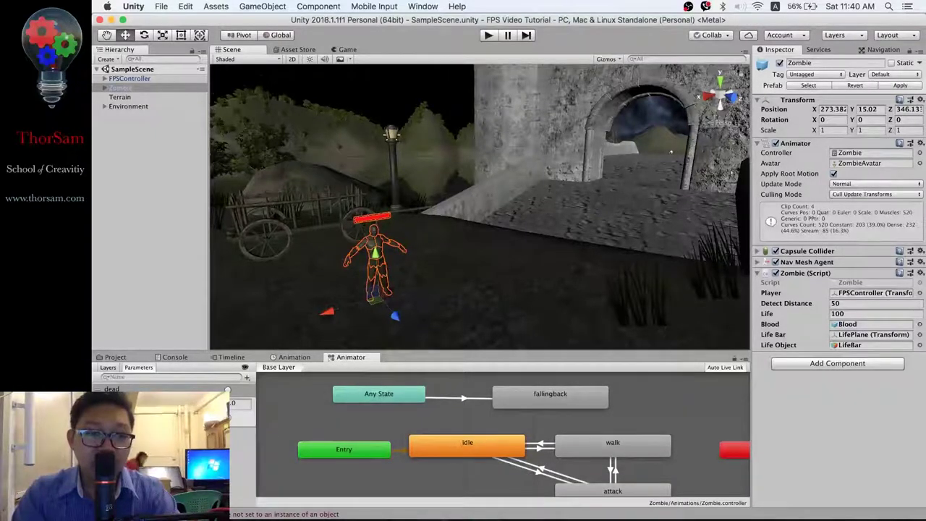
{"action": "key", "text": "ctrl+Right"}
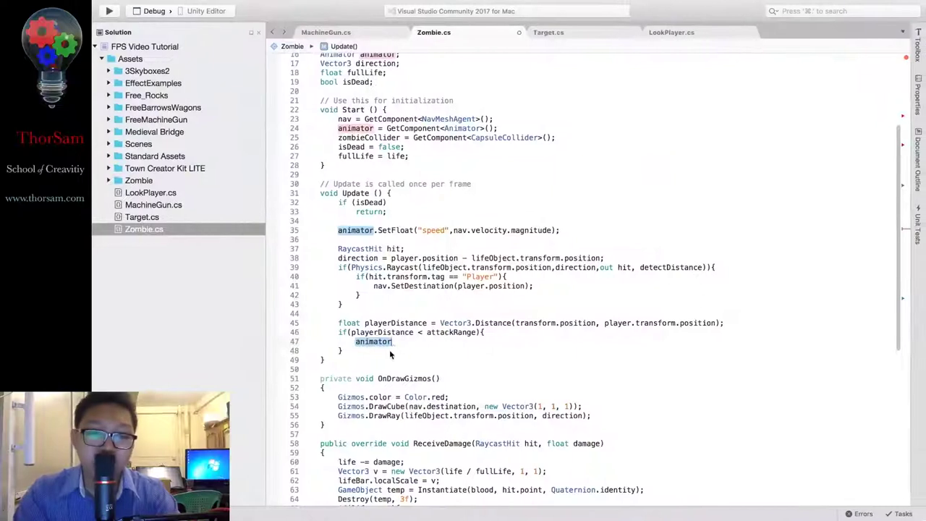
Complete the line as animator.SetTrigger("attack"); inside the in-range block
{"action": "type", "text": ".s"}
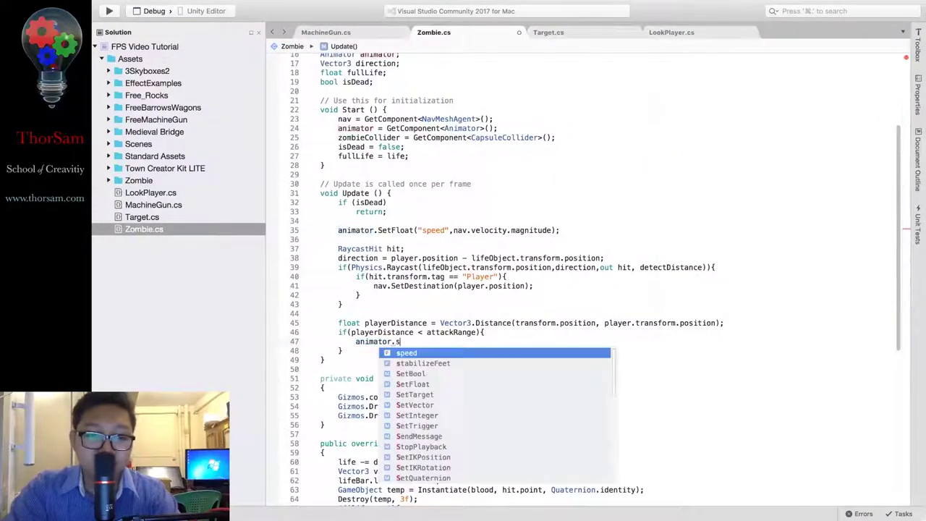
{"action": "type", "text": "etT"}
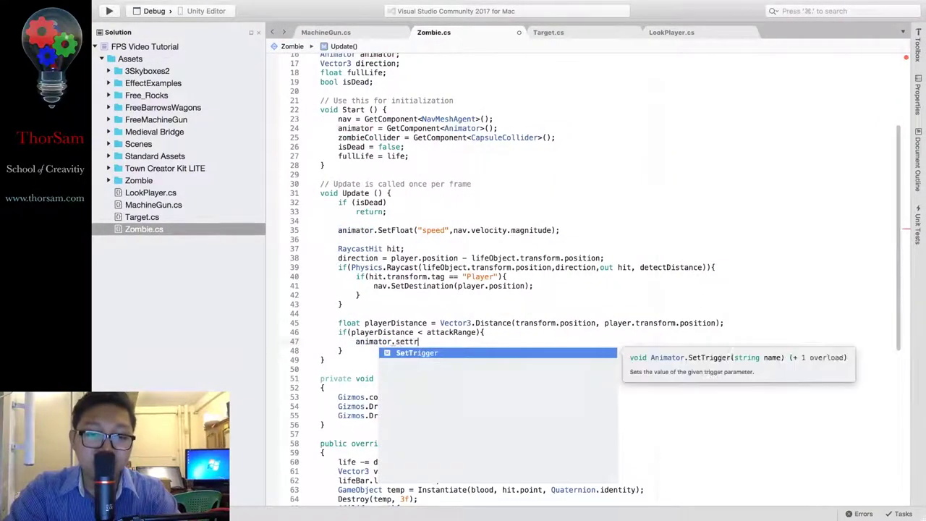
{"action": "key", "text": "Return"}
{"action": "type", "text": "(\"attack\","}
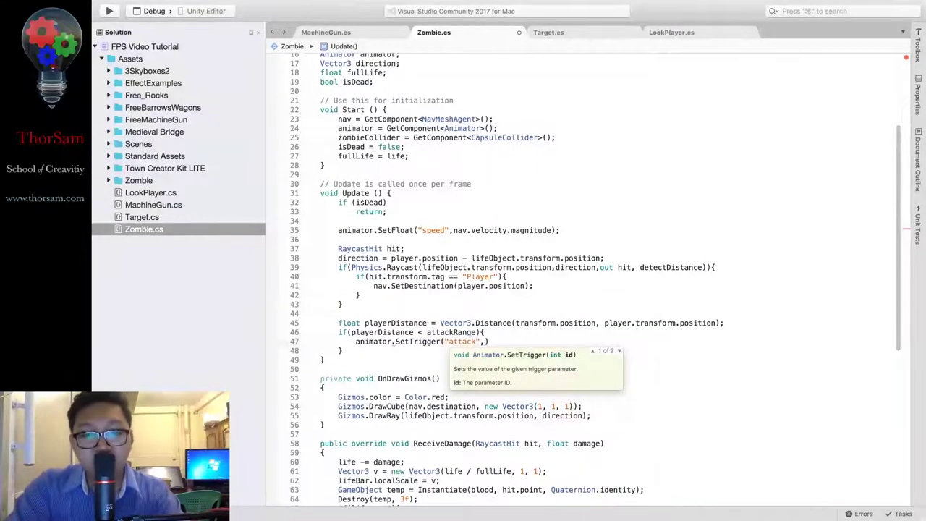
{"action": "type", "text": ")"}
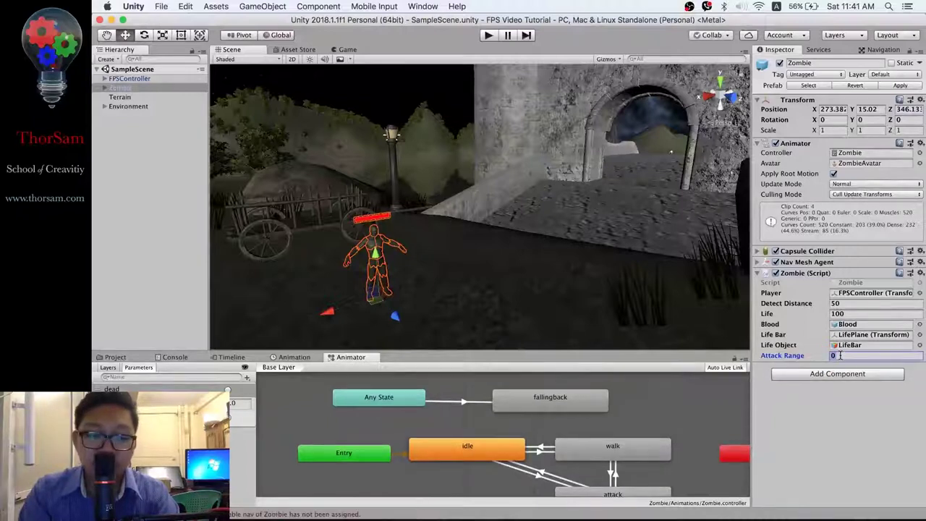
Enter 5 as the Zombie's Attack Range and start play-testing
{"action": "type", "text": "5"}
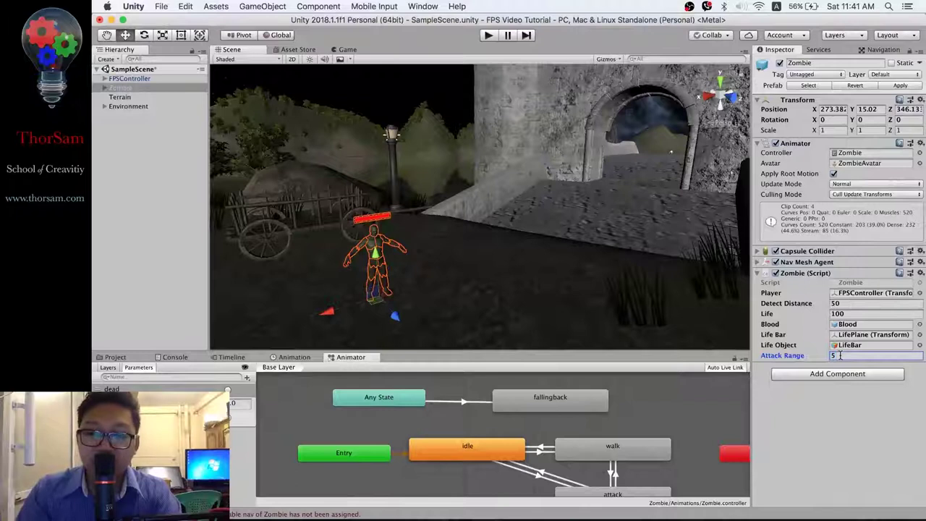
{"action": "left_click", "coordinate": [487, 36]}
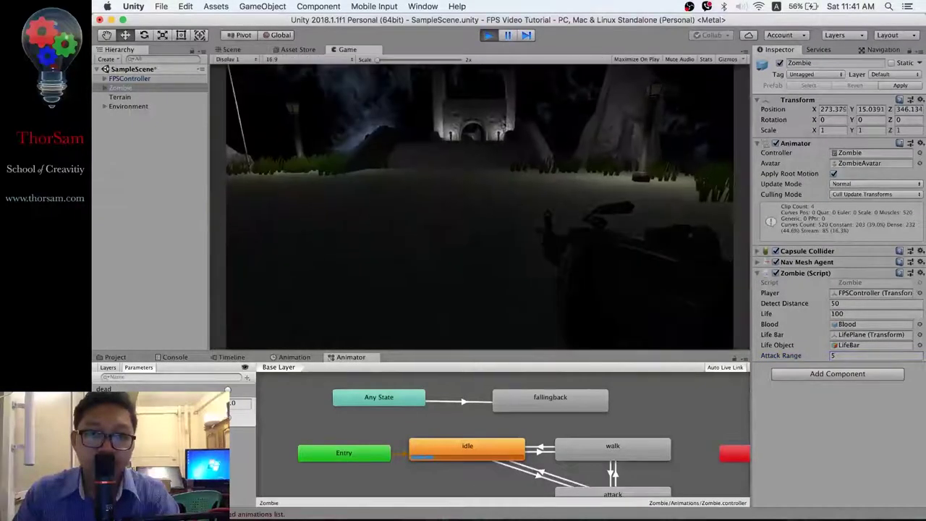
Walk through the castle gate and corridor until the zombie attacks, then stop playing
{"action": "key", "text": "w"}
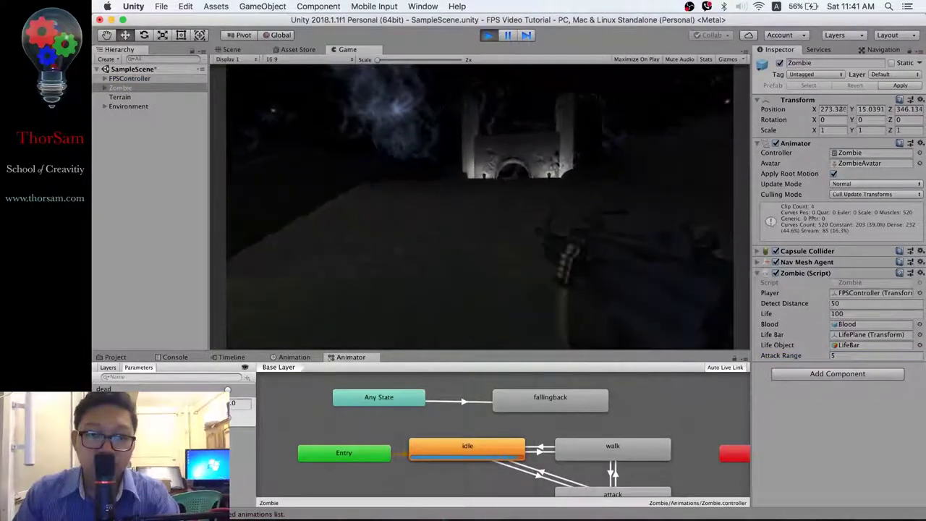
{"action": "key", "text": "w"}
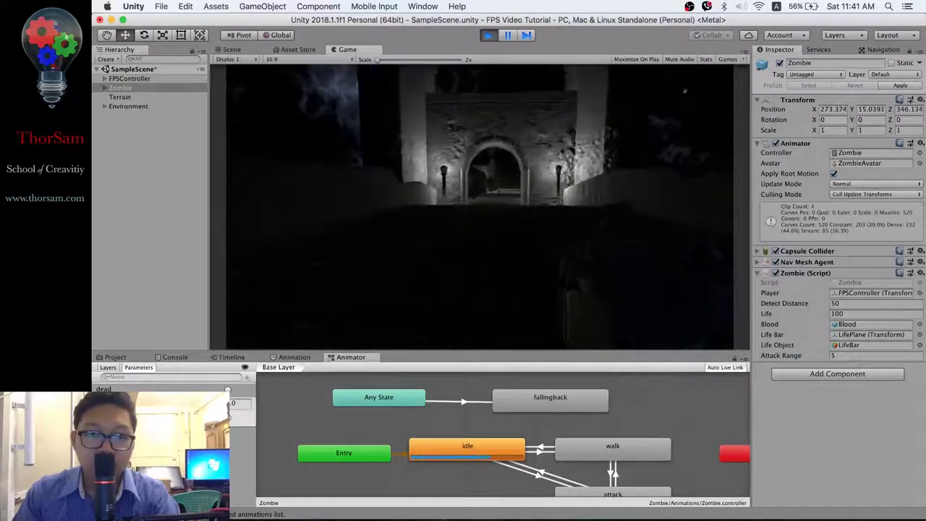
{"action": "key", "text": "w"}
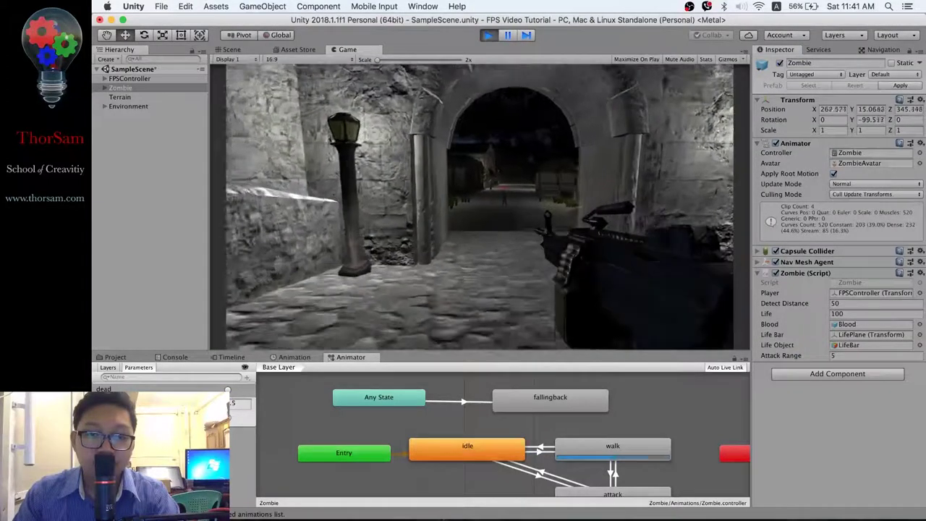
{"action": "key", "text": "w"}
{"action": "key", "text": "w"}
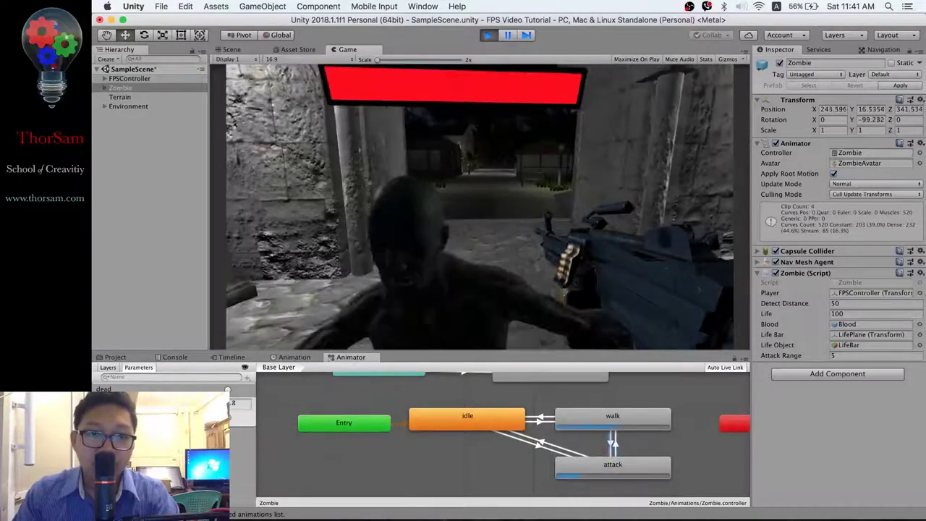
{"action": "key", "text": "Escape"}
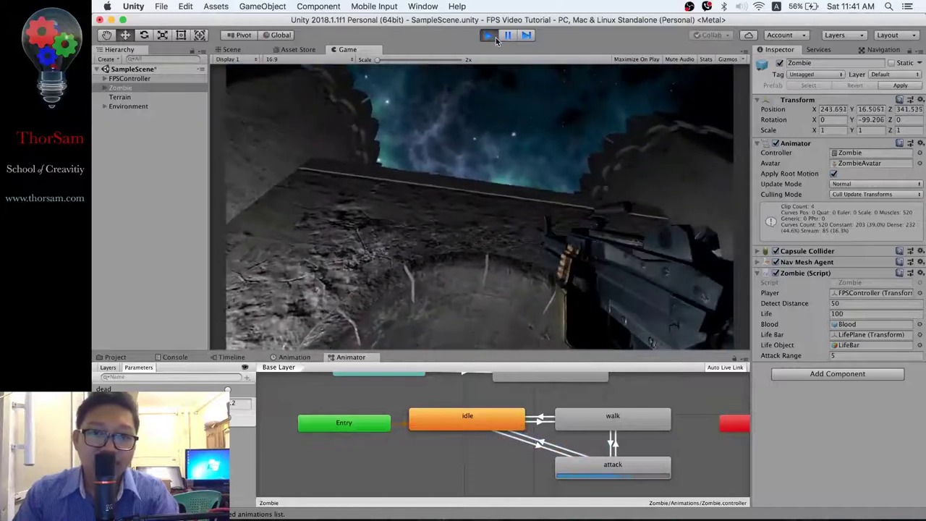
{"action": "left_click", "coordinate": [489, 35]}
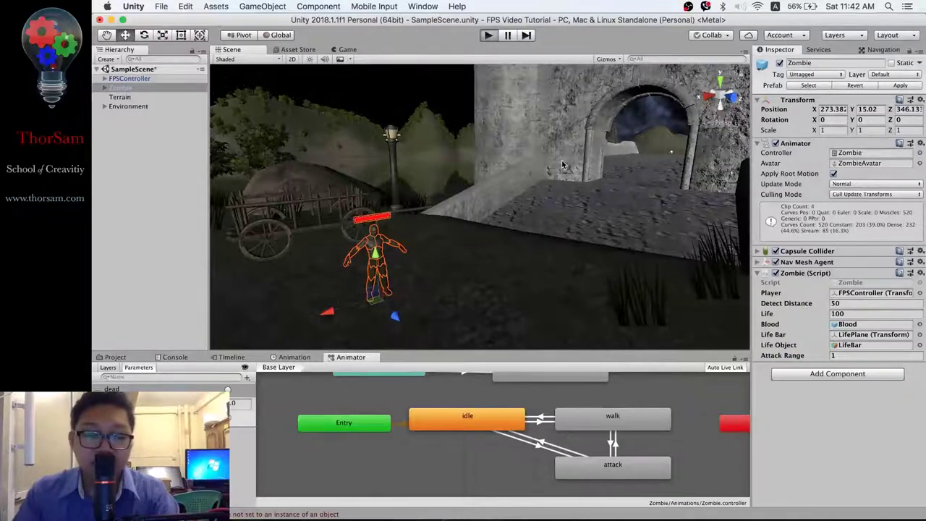
Enter play mode again to test the Attack Range of 1
{"action": "key", "text": "super+p"}
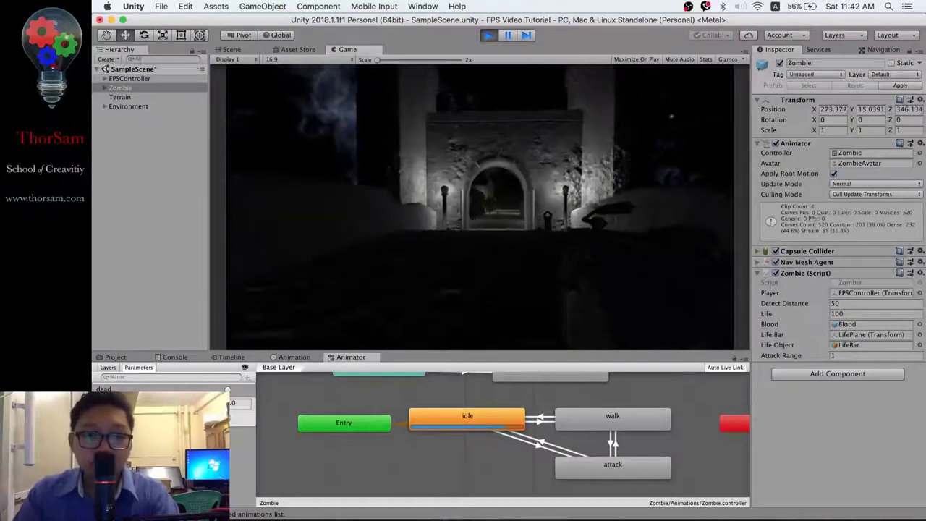
With Attack Range 1, walk the player up to the zombie and back away, then stop Play mode
{"action": "key", "text": "w"}
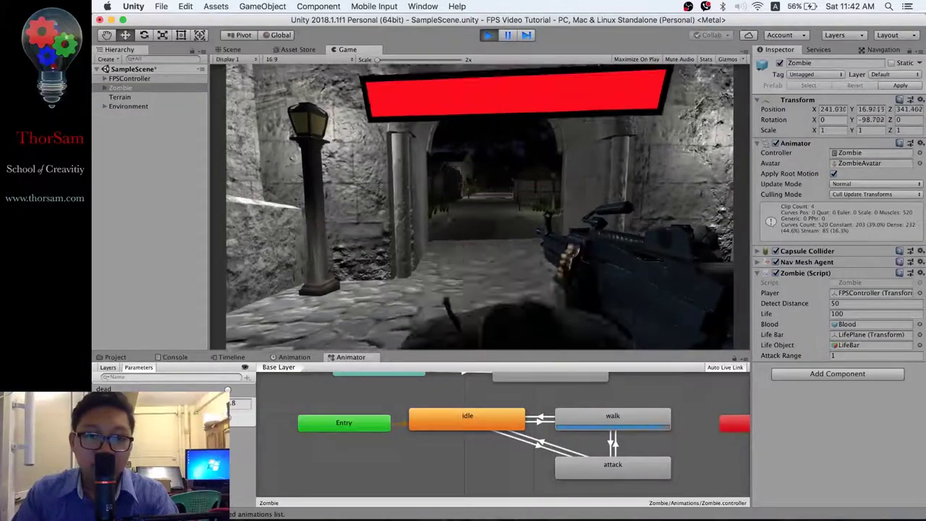
{"action": "key", "text": "s"}
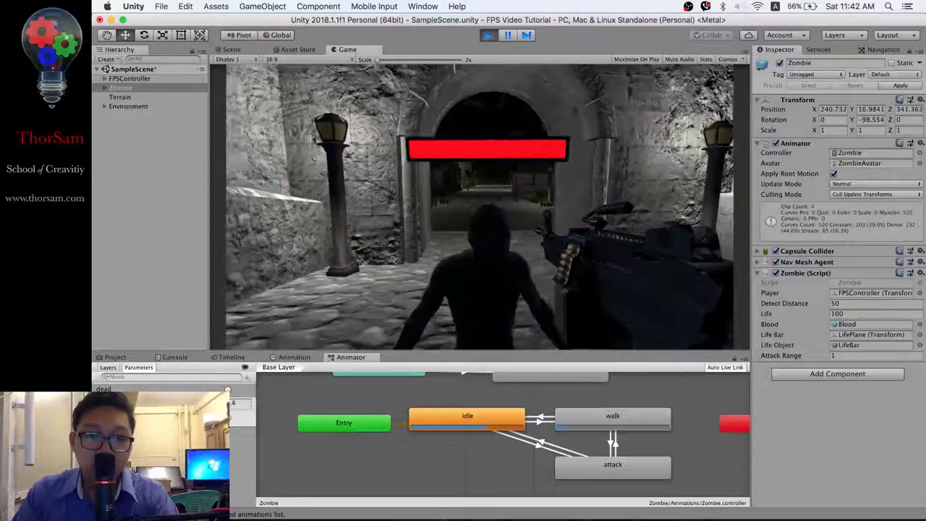
{"action": "key", "text": "w"}
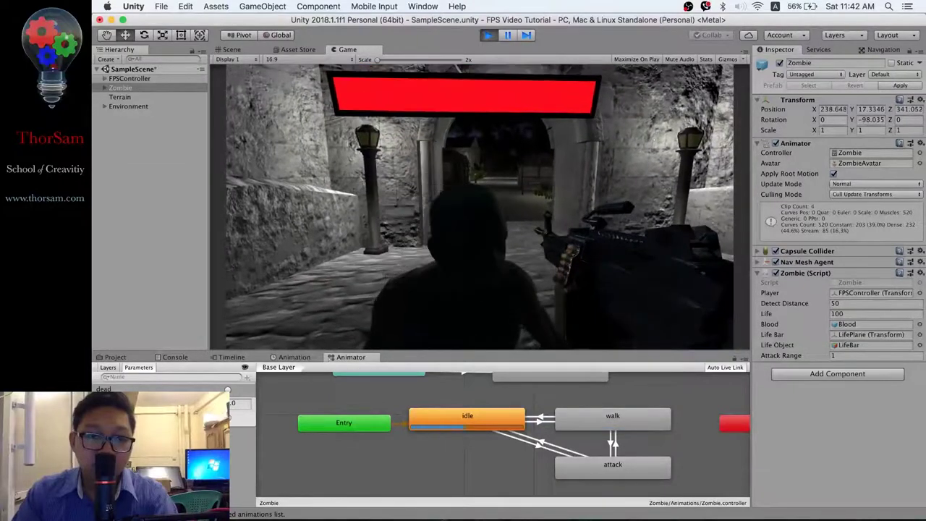
{"action": "key", "text": "w"}
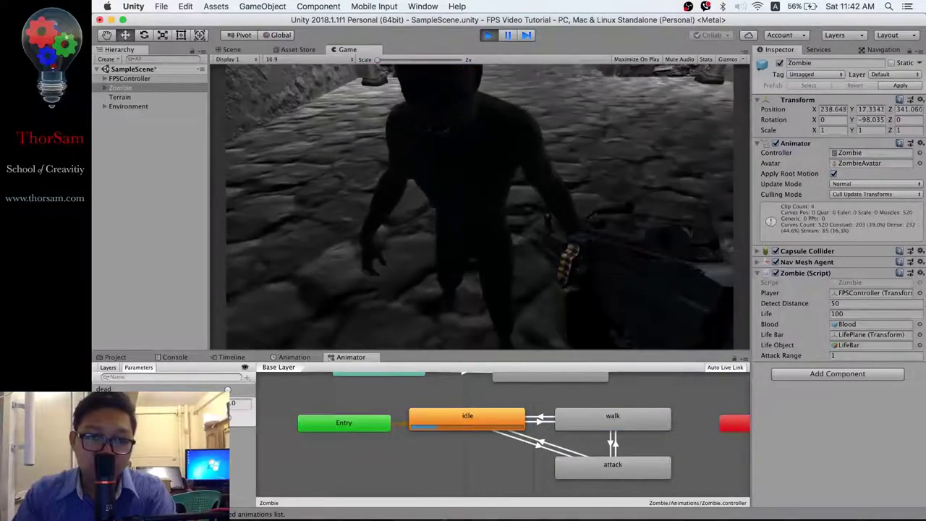
{"action": "key", "text": "s"}
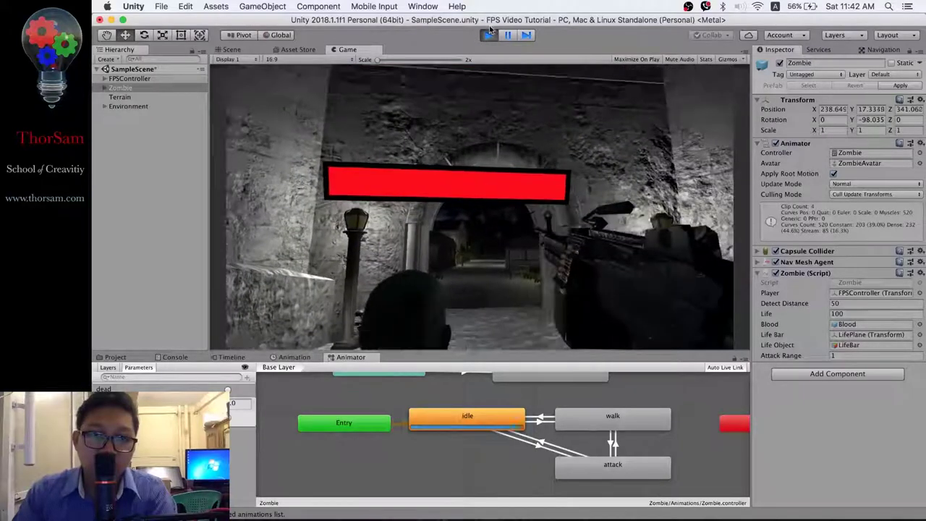
{"action": "left_click", "coordinate": [488, 33]}
Set Attack Range to 2, then play and walk the player through the gate up to the zombie
{"action": "type", "text": "2"}
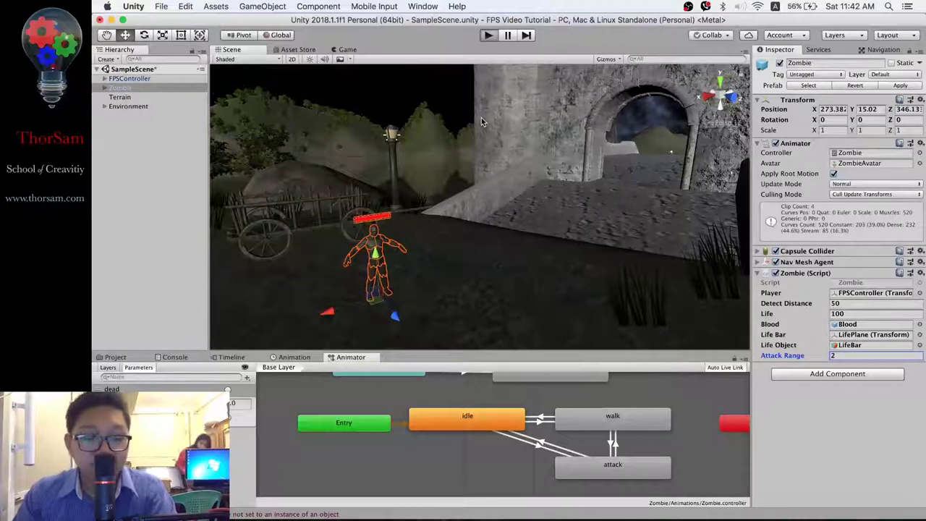
{"action": "left_click", "coordinate": [488, 34]}
{"action": "key", "text": "w"}
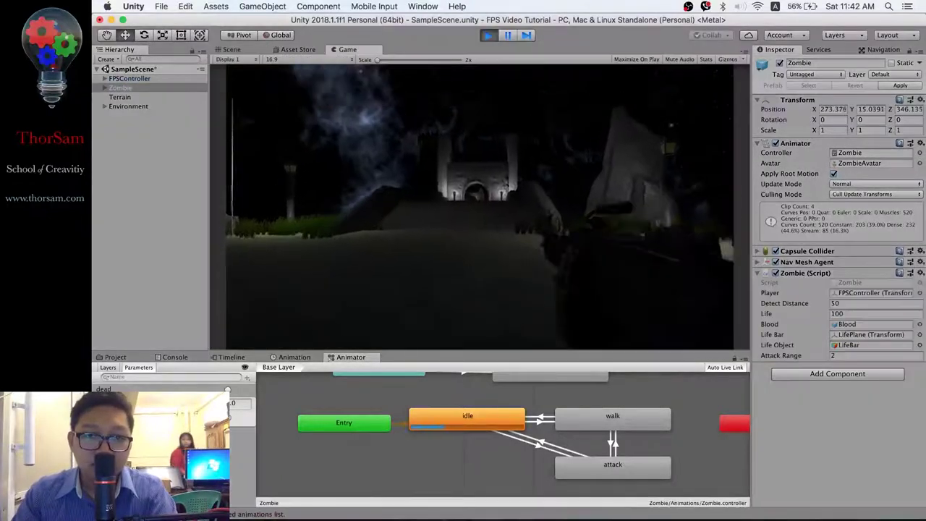
{"action": "key", "text": "w"}
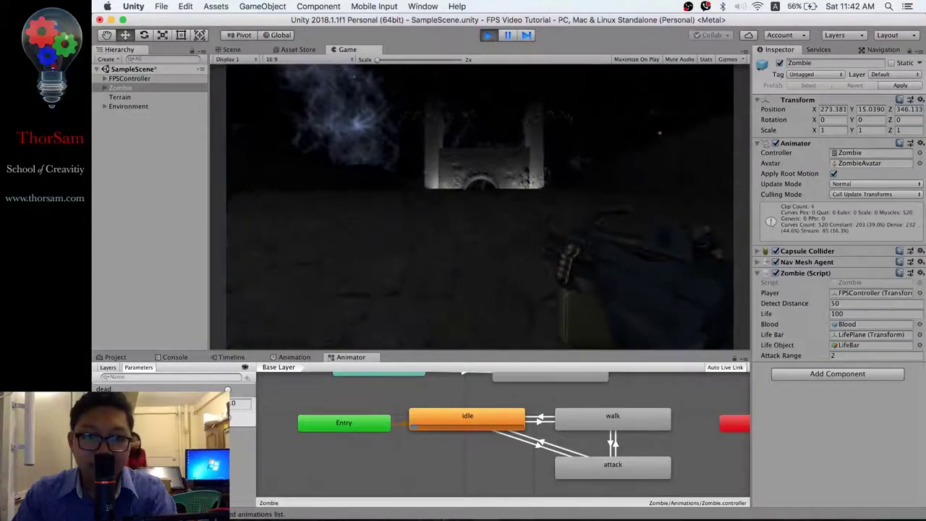
{"action": "key", "text": "w"}
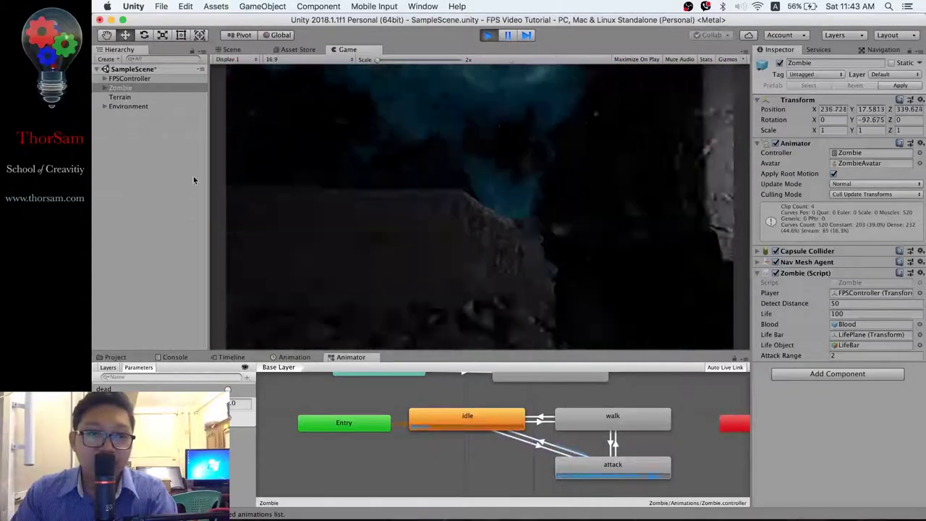
Inspect FPSController and its FirstPersonCharacter camera child during play, then return to Zombie.cs
{"action": "left_click", "coordinate": [129, 78]}
{"action": "left_click", "coordinate": [105, 80]}
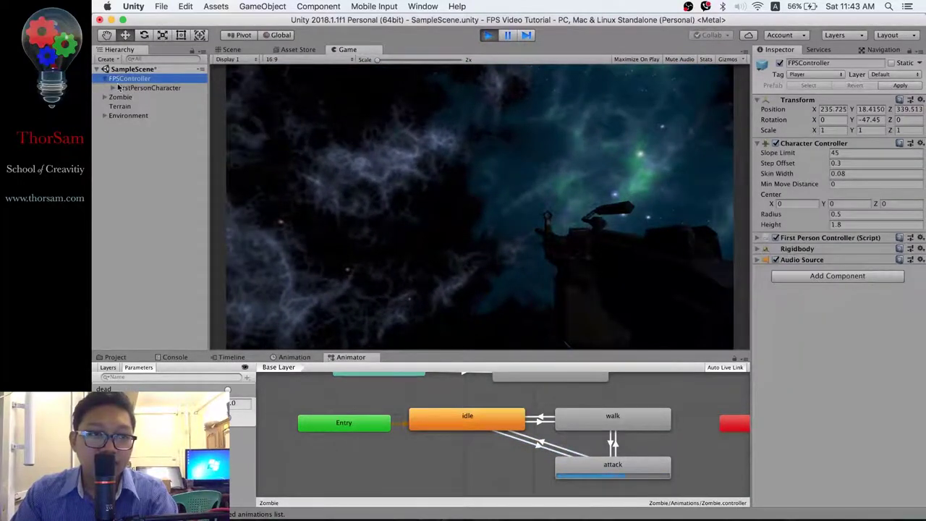
{"action": "left_click", "coordinate": [137, 88]}
{"action": "left_click", "coordinate": [600, 262]}
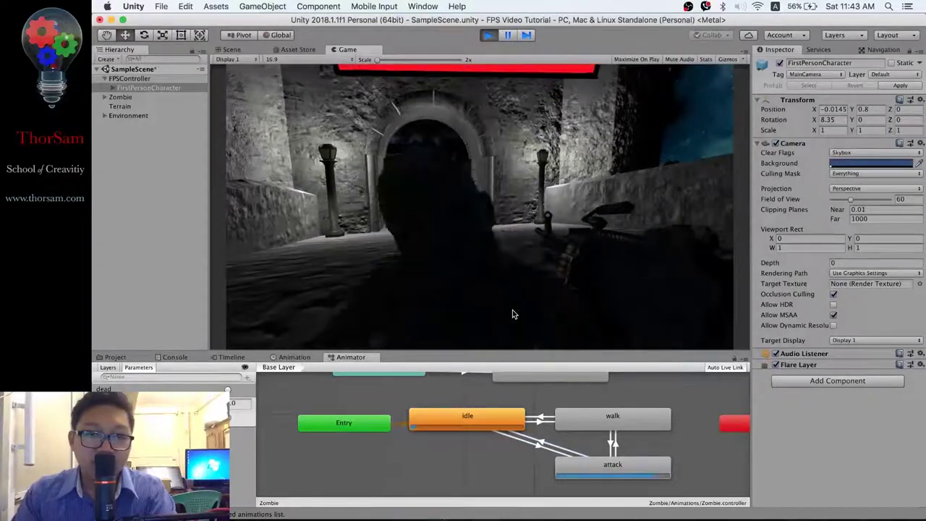
{"action": "key", "text": "super+Tab"}
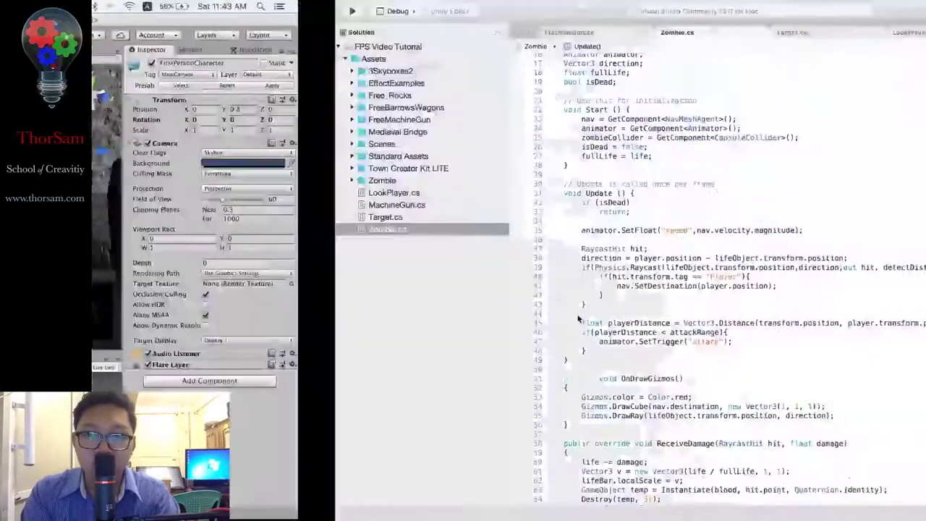
Open an empty line after animator.SetTrigger("attack") in Zombie.cs and go back to Unity
{"action": "key", "text": "Return"}
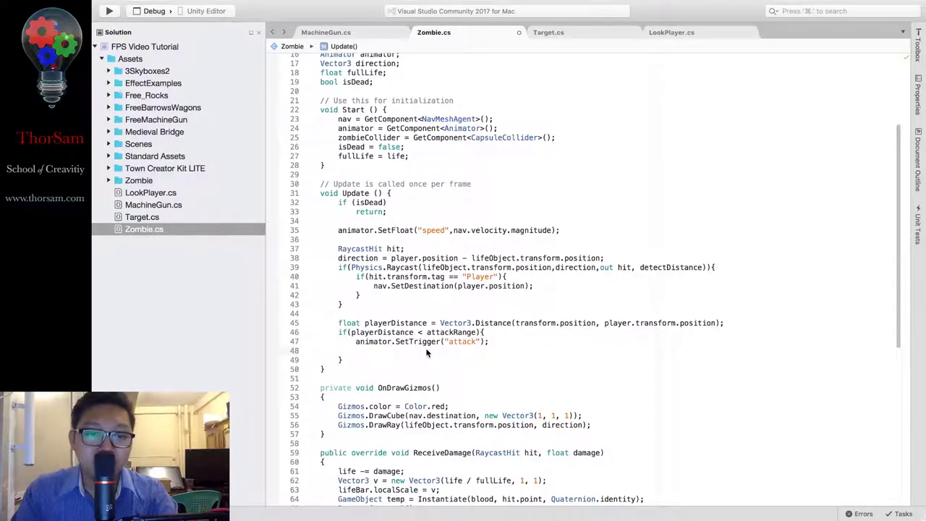
{"action": "key", "text": "super+Tab"}
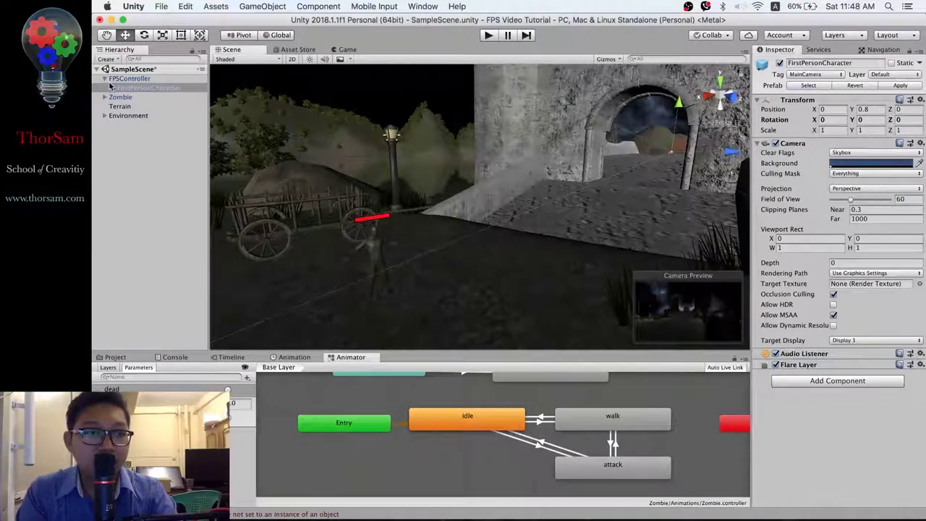
Collapse FPSController, look over the Zombie and Environment objects, then select FPSController
{"action": "left_click", "coordinate": [106, 79]}
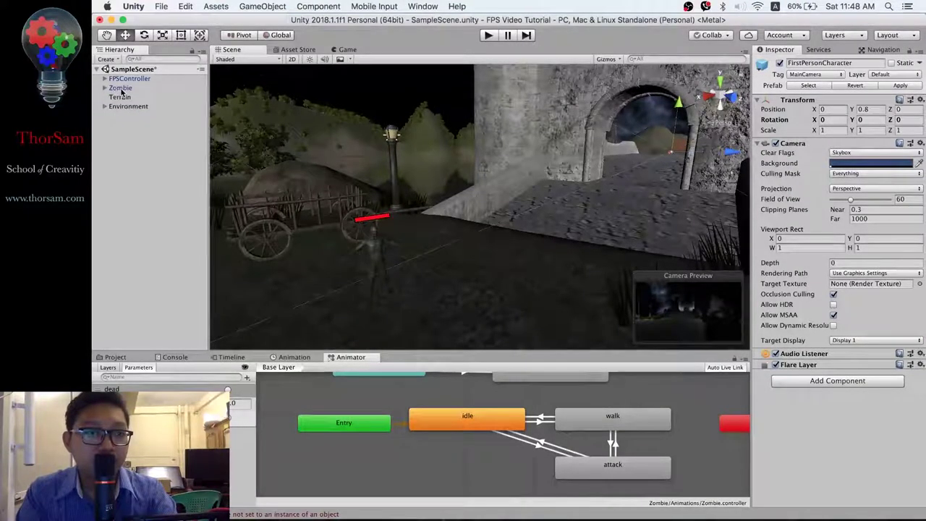
{"action": "left_click", "coordinate": [121, 89]}
{"action": "left_click", "coordinate": [123, 105]}
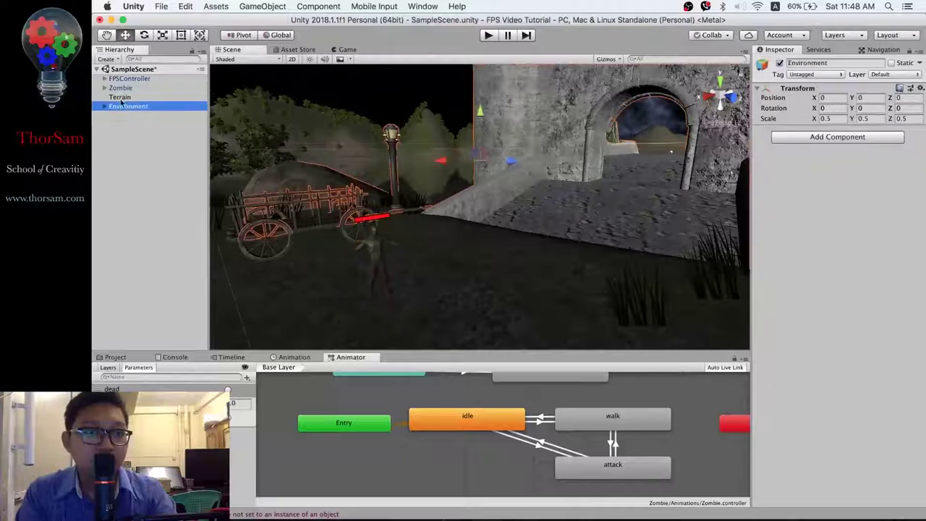
{"action": "left_click", "coordinate": [118, 88]}
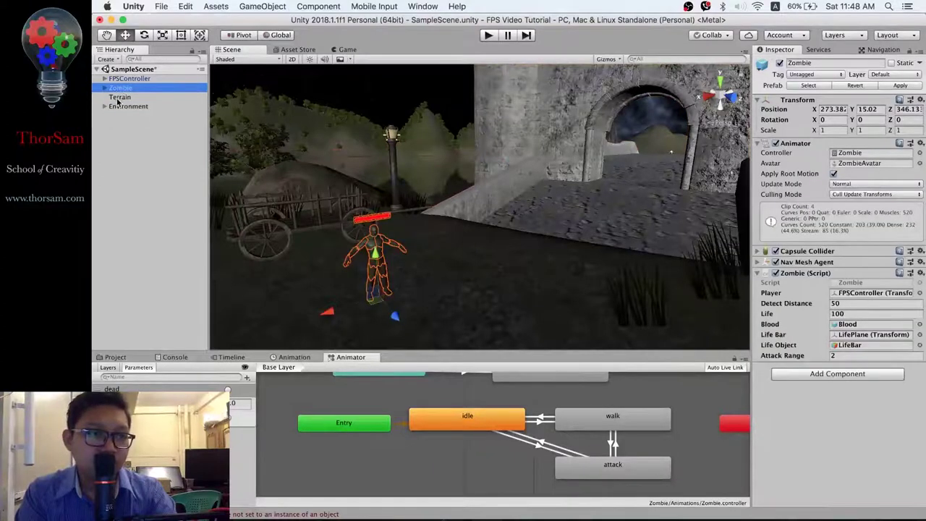
{"action": "left_click", "coordinate": [129, 79]}
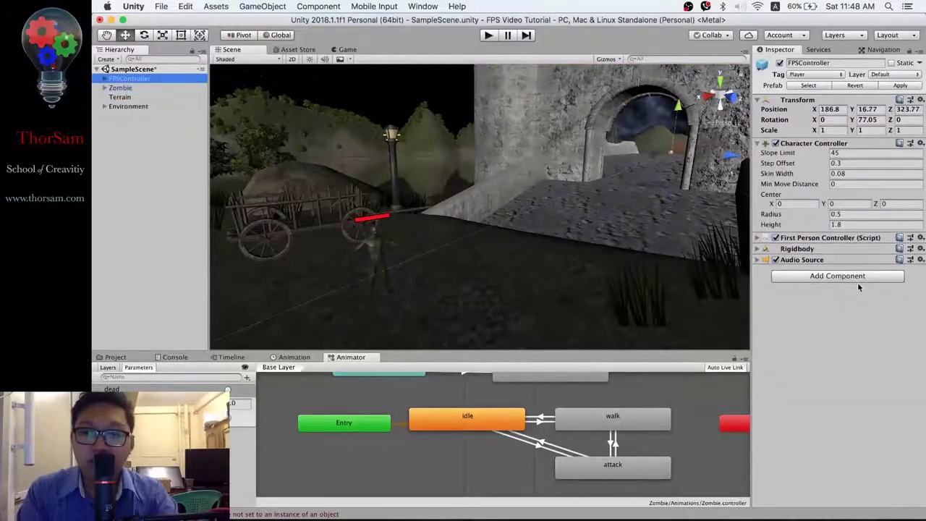
Create and attach a new script named 'Player' via Add Component, then open it for editing
{"action": "left_click", "coordinate": [854, 277]}
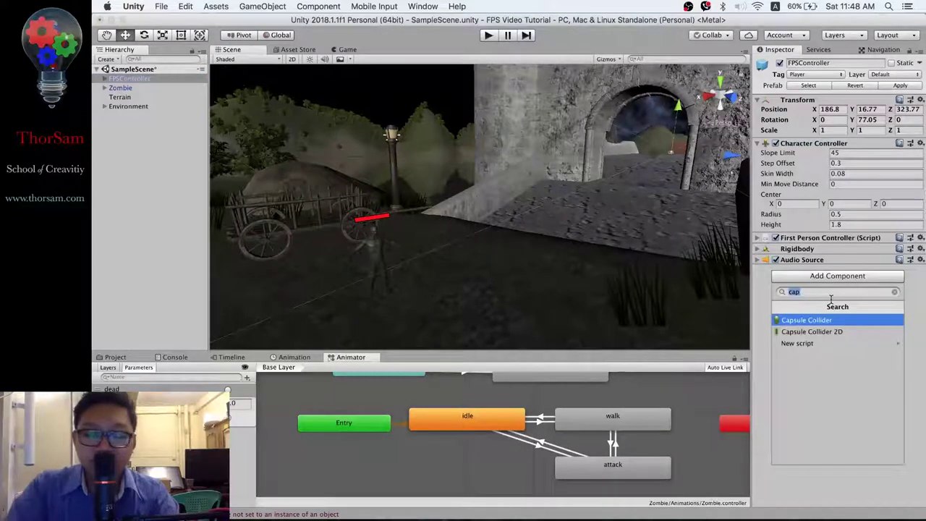
{"action": "type", "text": "Player"}
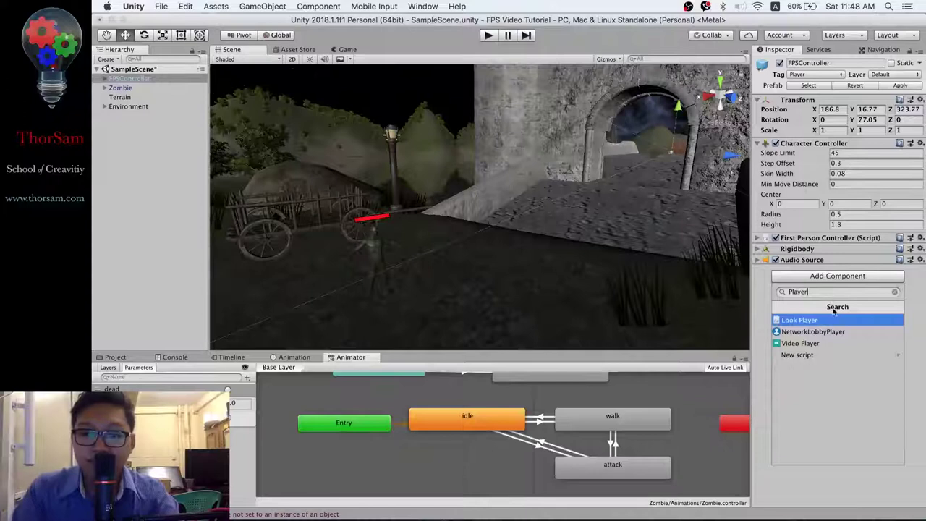
{"action": "left_click", "coordinate": [843, 354]}
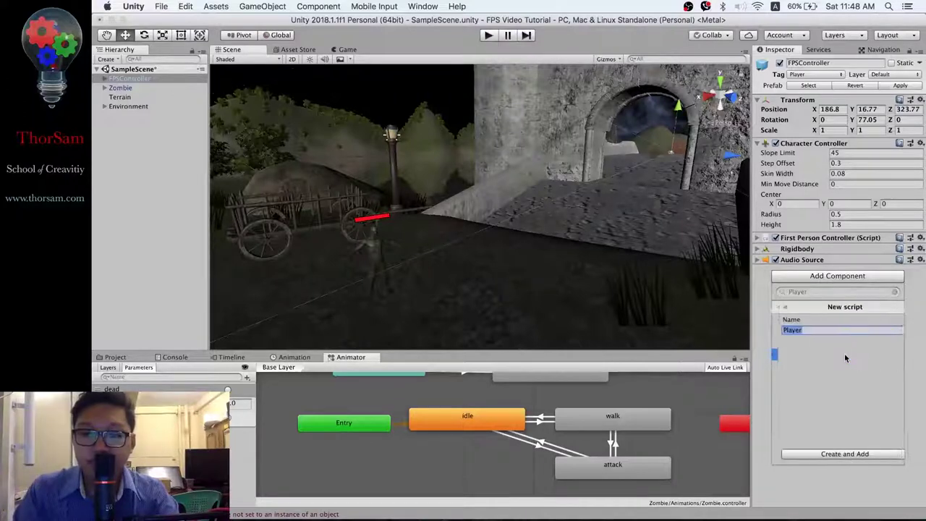
{"action": "left_click", "coordinate": [851, 456]}
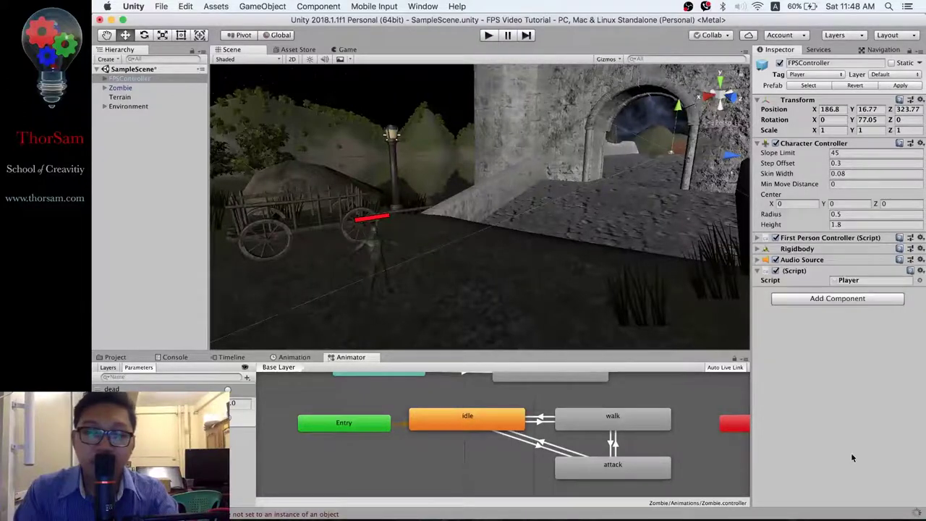
{"action": "double_click", "coordinate": [866, 287]}
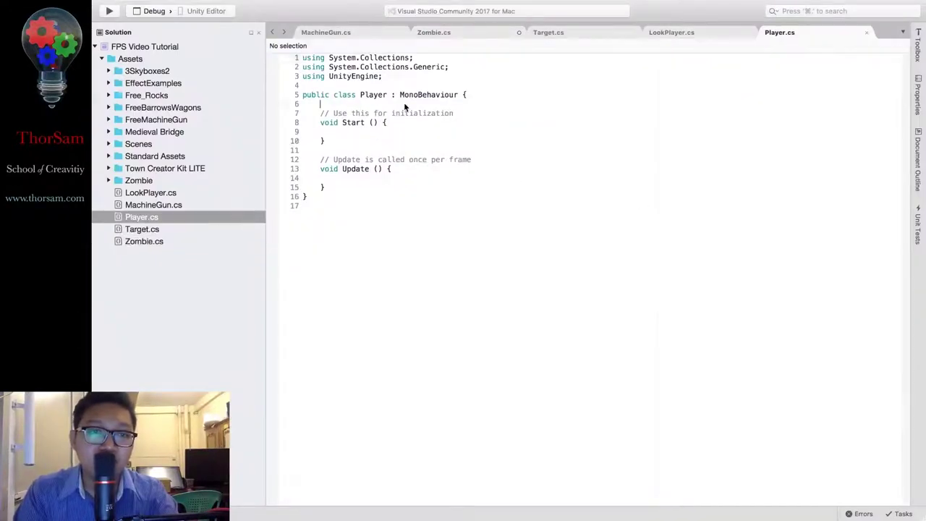
Add a 'public float life' field to the Player class
{"action": "type", "text": "p"}
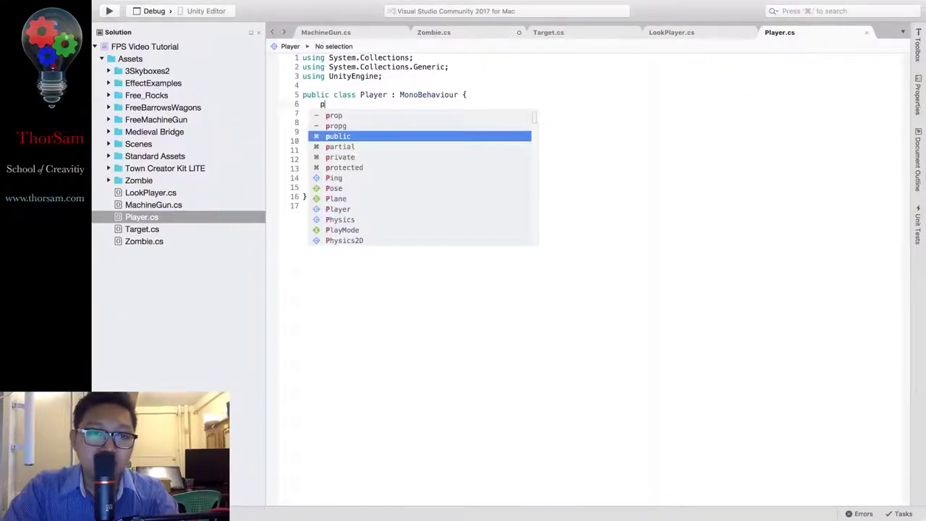
{"action": "key", "text": "Return"}
{"action": "type", "text": "float life;"}
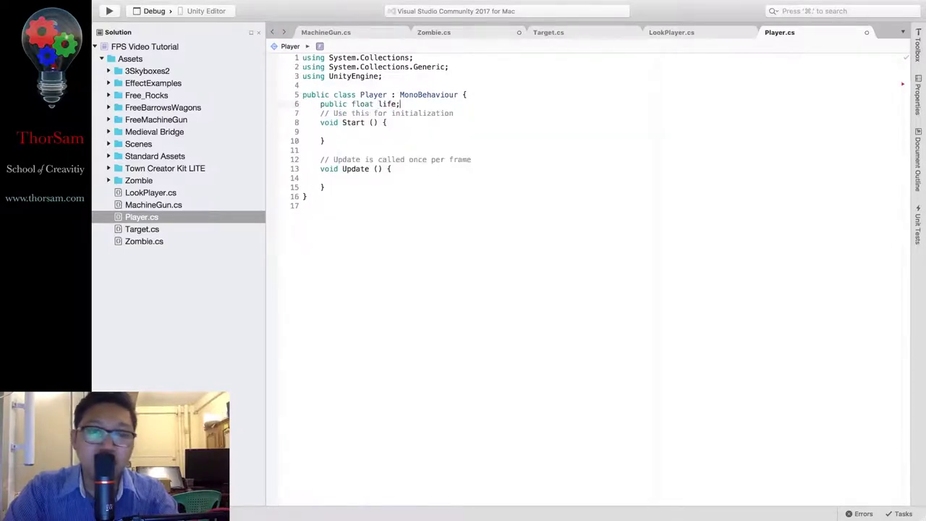
{"action": "left_click", "coordinate": [331, 186]}
{"action": "key", "text": "Return"}
{"action": "key", "text": "Return"}
{"action": "type", "text": "void"}
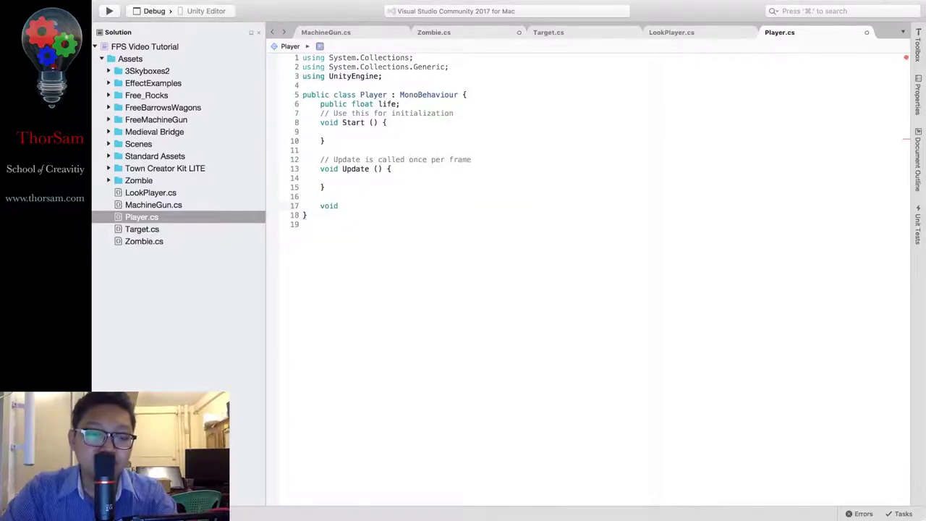
{"action": "key", "text": "BackSpace"}
{"action": "key", "text": "BackSpace"}
{"action": "key", "text": "BackSpace"}
{"action": "key", "text": "BackSpace"}
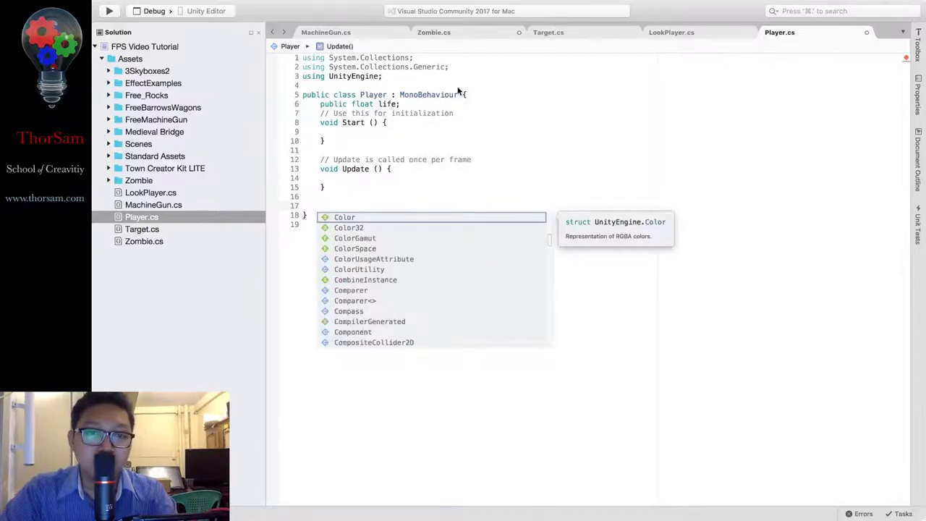
Change Player's base class from MonoBehaviour to Target
{"action": "left_click", "coordinate": [457, 95]}
{"action": "key", "text": "BackSpace"}
{"action": "key", "text": "BackSpace"}
{"action": "key", "text": "BackSpace"}
{"action": "key", "text": "BackSpace"}
{"action": "key", "text": "BackSpace"}
{"action": "key", "text": "BackSpace"}
{"action": "key", "text": "BackSpace"}
{"action": "key", "text": "BackSpace"}
{"action": "key", "text": "BackSpace"}
{"action": "key", "text": "BackSpace"}
{"action": "key", "text": "BackSpace"}
{"action": "key", "text": "BackSpace"}
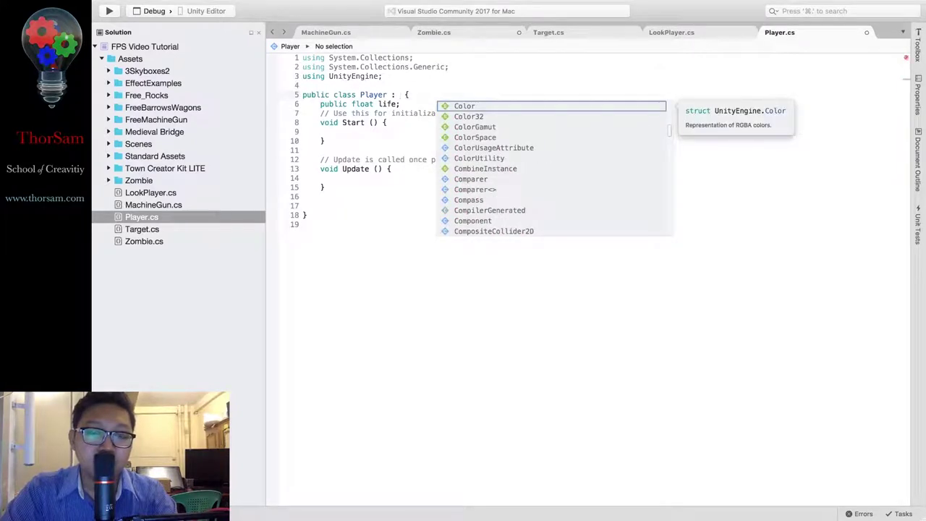
{"action": "type", "text": "Ta"}
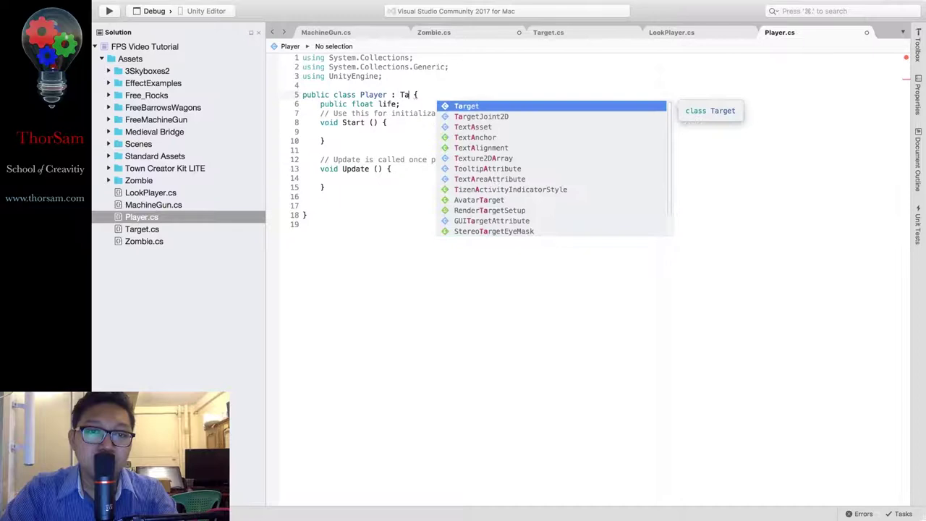
{"action": "key", "text": "Return"}
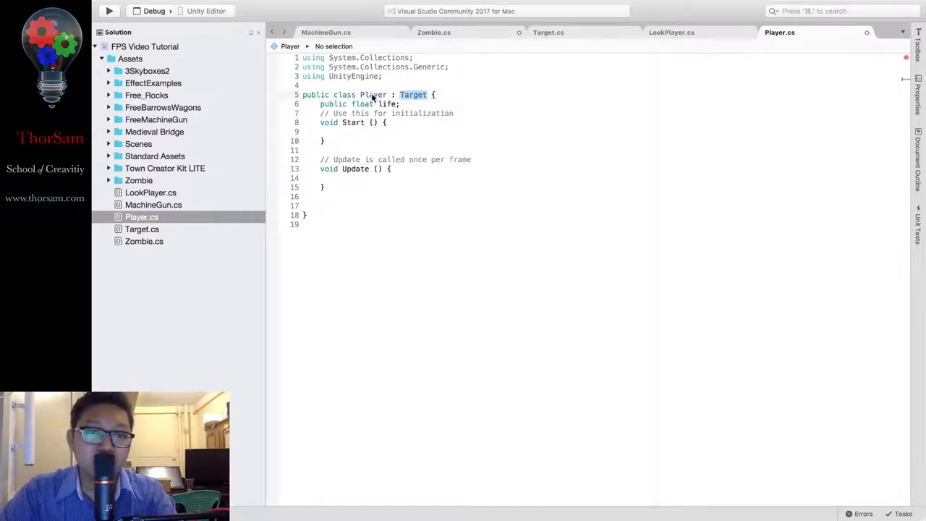
{"action": "left_click", "coordinate": [373, 98]}
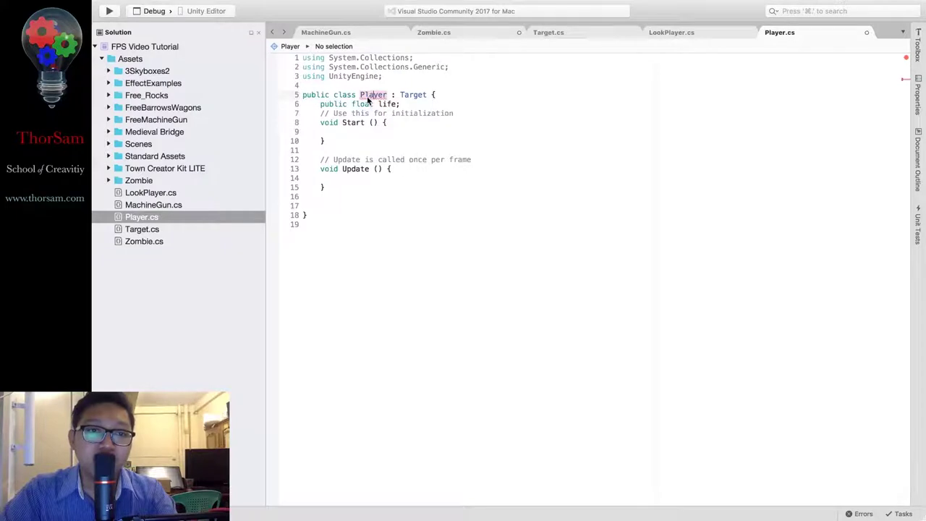
{"action": "right_click", "coordinate": [368, 99]}
Implement Target's abstract ReceiveDamage override and delete the generated NotImplementedException line
{"action": "mouse_move", "coordinate": [422, 102]}
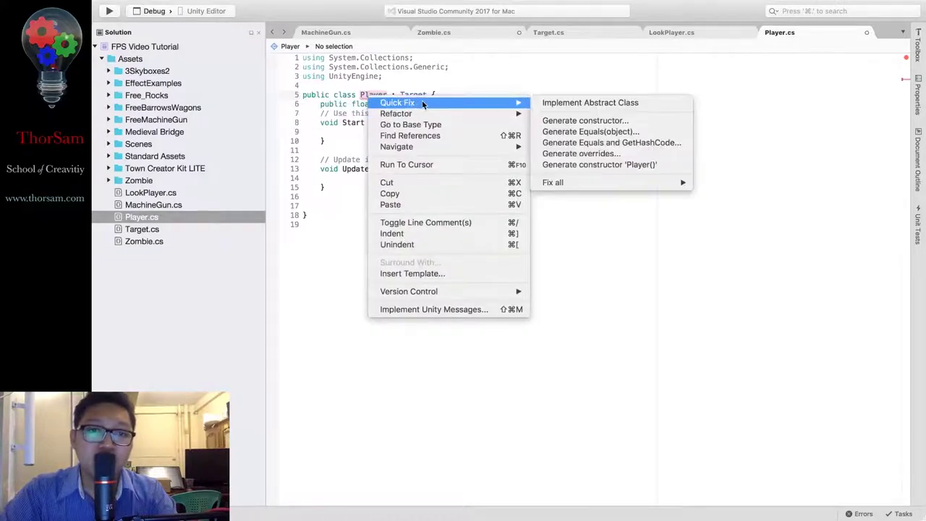
{"action": "left_click", "coordinate": [549, 103]}
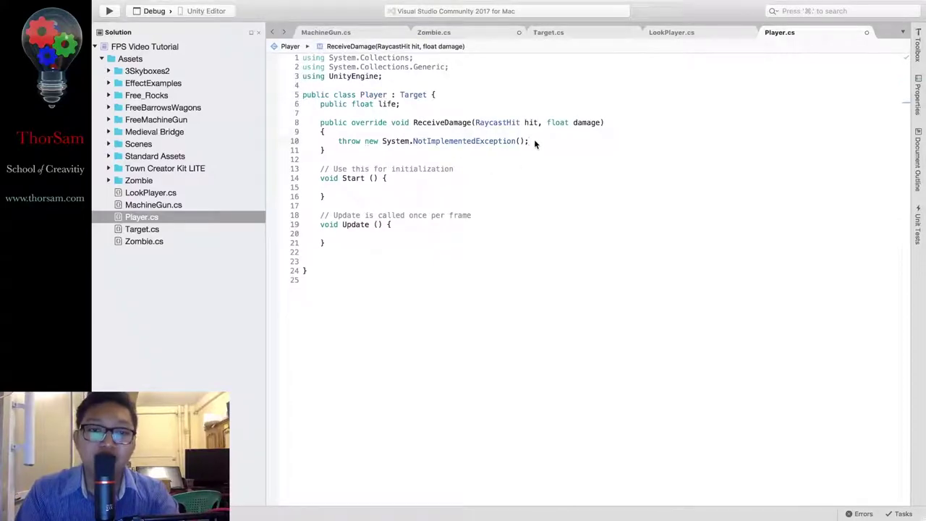
{"action": "left_click_drag", "start_coordinate": [534, 142], "coordinate": [338, 142]}
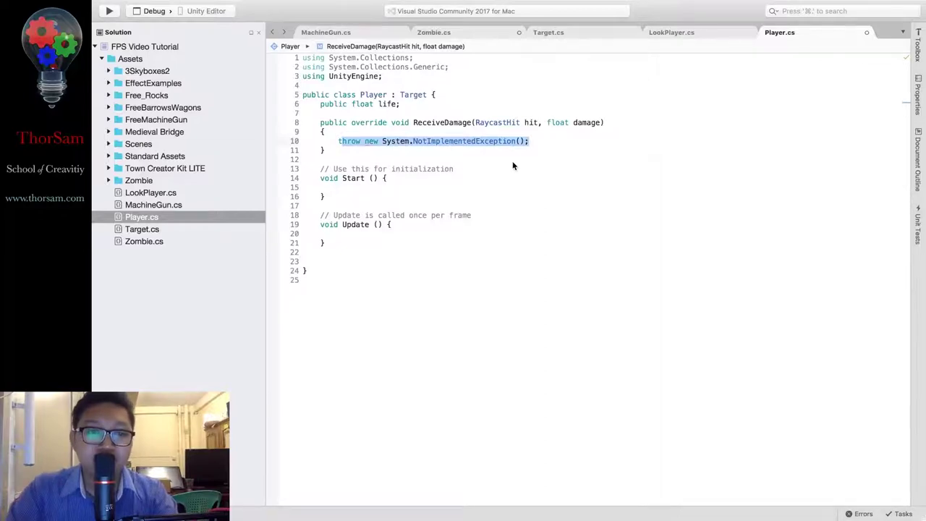
{"action": "key", "text": "BackSpace"}
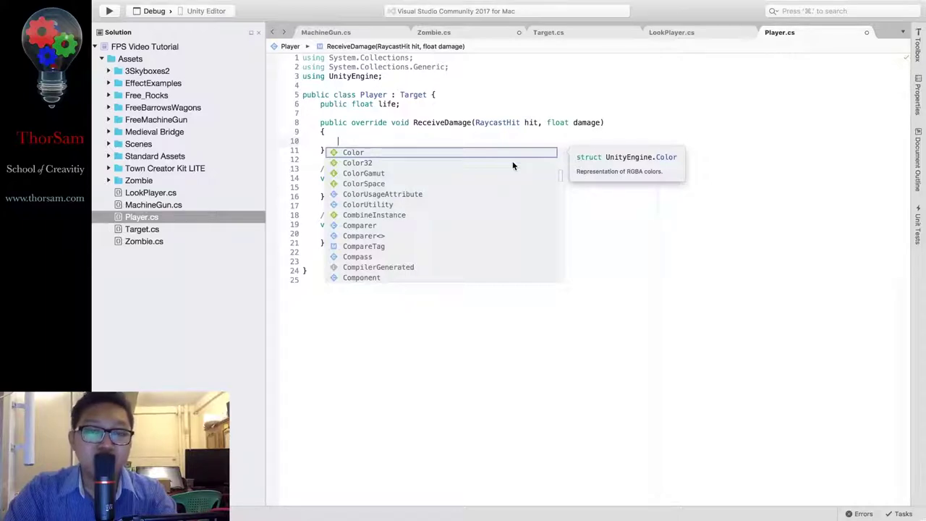
{"action": "left_click", "coordinate": [421, 133]}
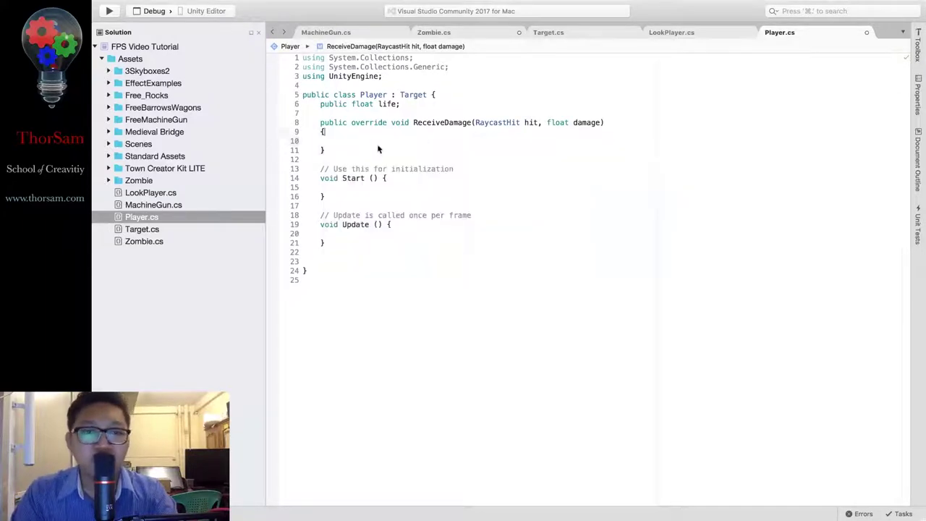
Review the new ReceiveDamage method and begin deleting Target from the class declaration
{"action": "left_click_drag", "start_coordinate": [326, 153], "coordinate": [318, 119]}
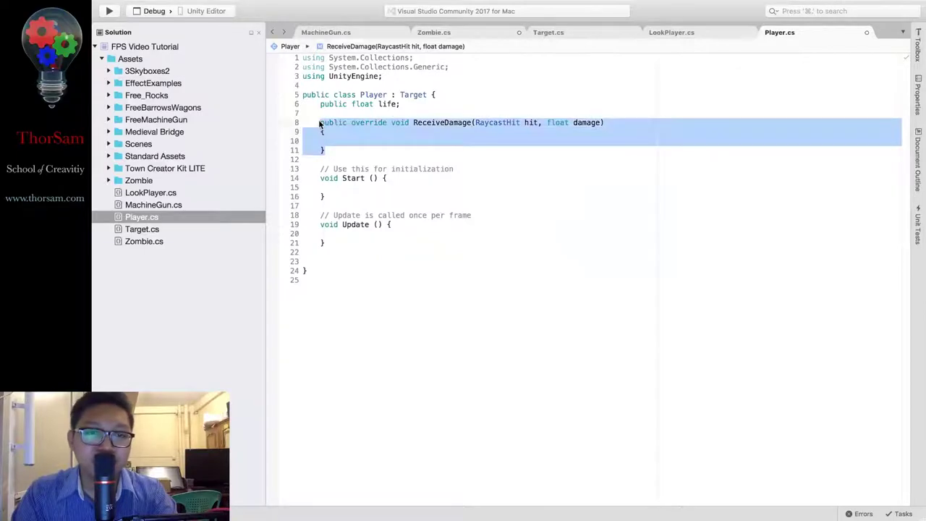
{"action": "left_click", "coordinate": [401, 131]}
{"action": "left_click", "coordinate": [426, 95]}
{"action": "key", "text": "BackSpace"}
{"action": "key", "text": "BackSpace"}
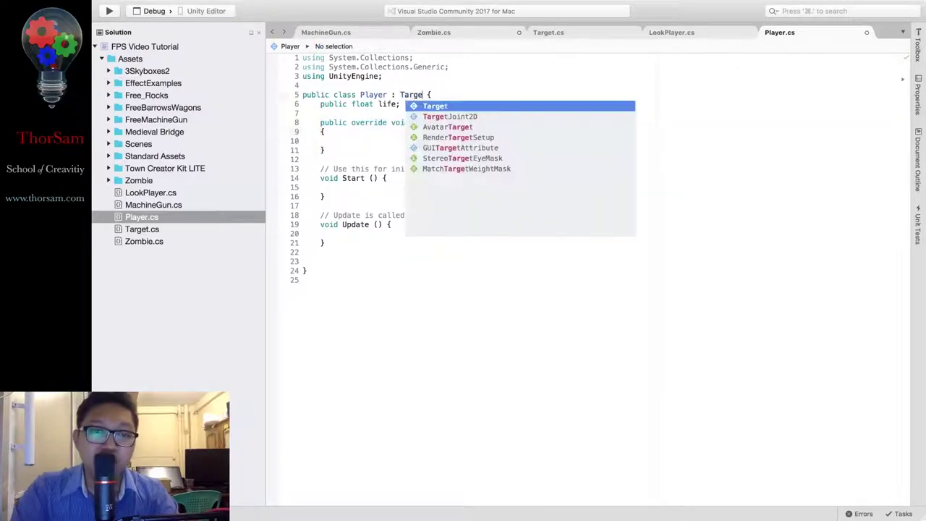
Change Player's base class back to MonoBehaviour
{"action": "key", "text": "BackSpace"}
{"action": "key", "text": "BackSpace"}
{"action": "key", "text": "BackSpace"}
{"action": "key", "text": "BackSpace"}
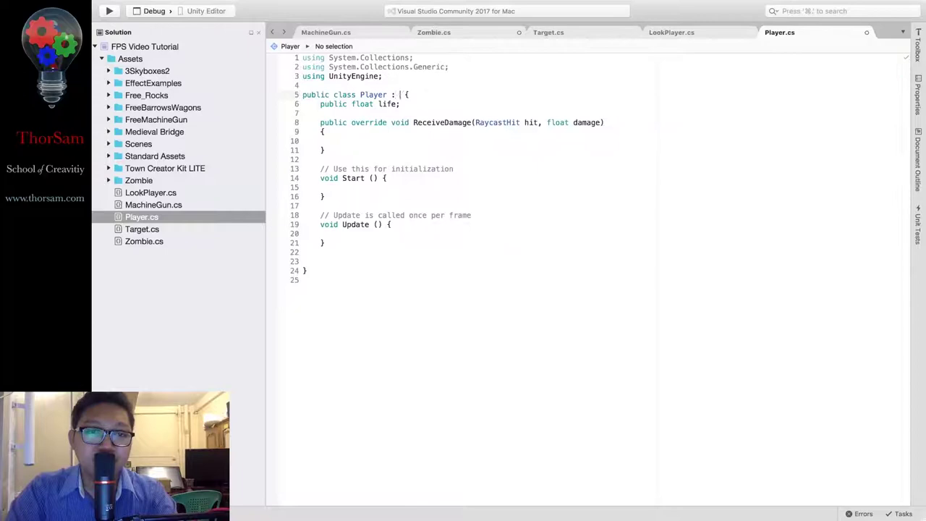
{"action": "type", "text": "Mon"}
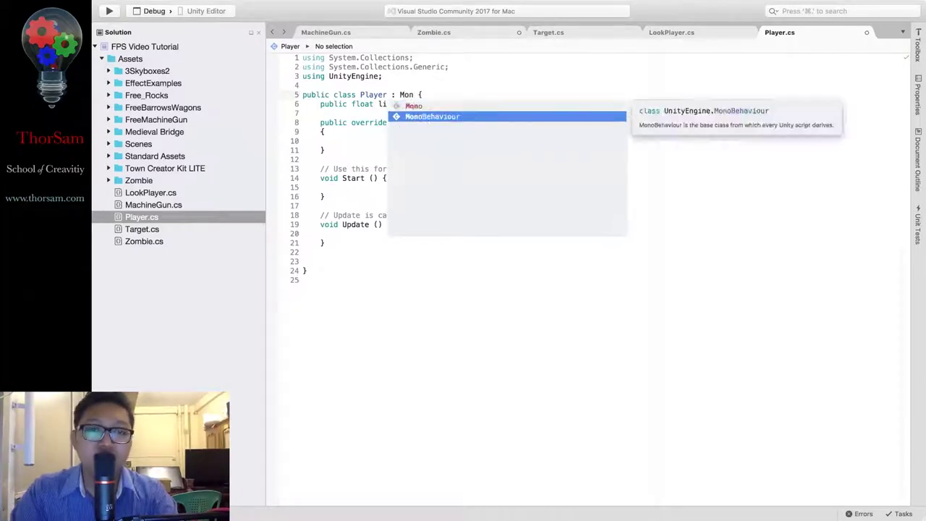
{"action": "key", "text": "Return"}
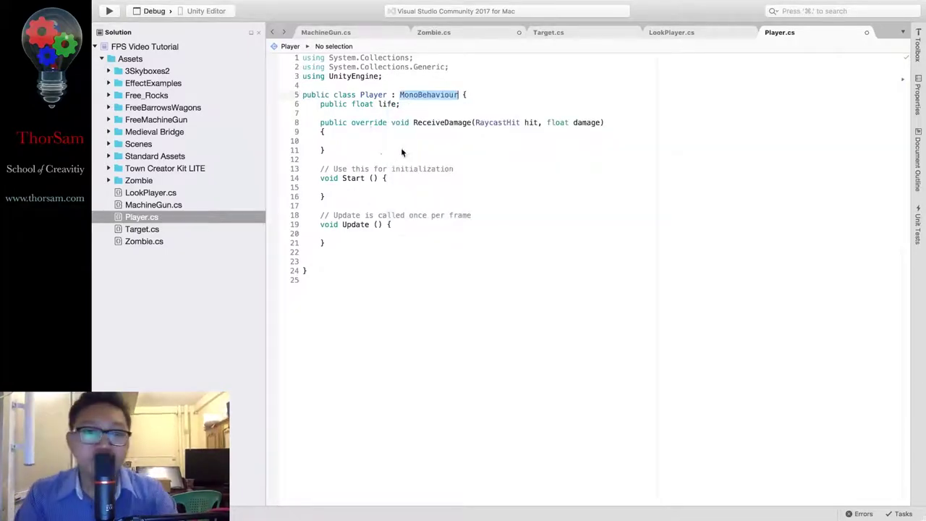
Remove 'override' and the RaycastHit parameter so ReceiveDamage takes only float damage
{"action": "left_click", "coordinate": [387, 125]}
{"action": "key", "text": "BackSpace"}
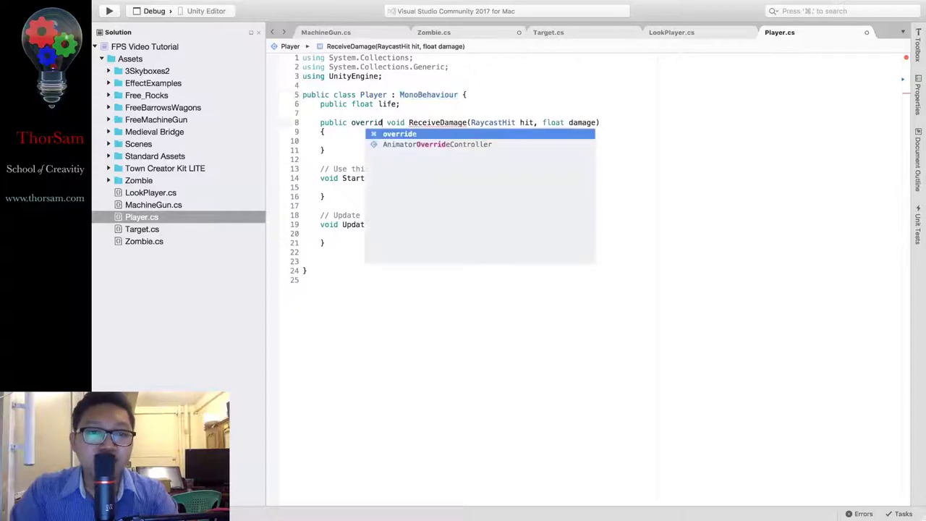
{"action": "key", "text": "BackSpace"}
{"action": "key", "text": "BackSpace"}
{"action": "key", "text": "BackSpace"}
{"action": "key", "text": "BackSpace"}
{"action": "key", "text": "BackSpace"}
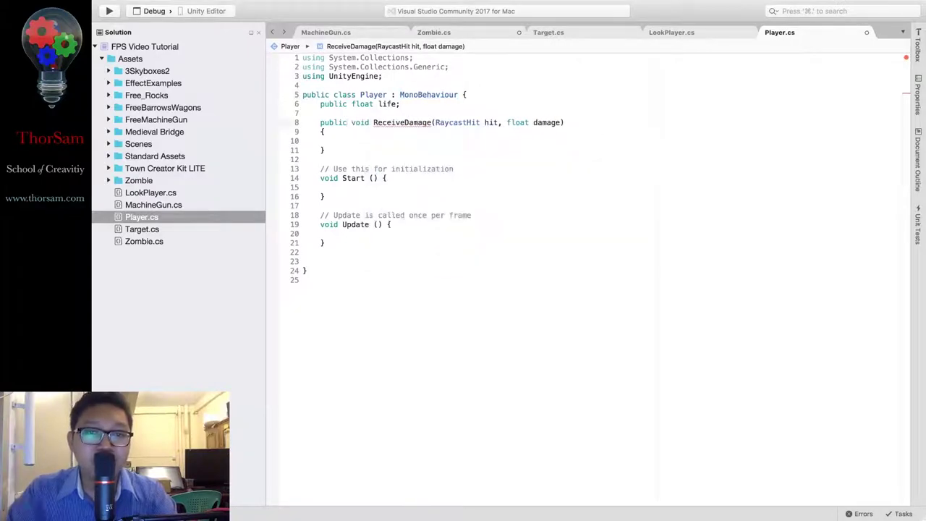
{"action": "left_click", "coordinate": [500, 123]}
{"action": "key", "text": "BackSpace"}
{"action": "key", "text": "BackSpace"}
{"action": "key", "text": "BackSpace"}
{"action": "key", "text": "BackSpace"}
{"action": "key", "text": "BackSpace"}
{"action": "key", "text": "BackSpace"}
{"action": "key", "text": "BackSpace"}
{"action": "key", "text": "BackSpace"}
{"action": "key", "text": "BackSpace"}
{"action": "key", "text": "BackSpace"}
{"action": "key", "text": "BackSpace"}
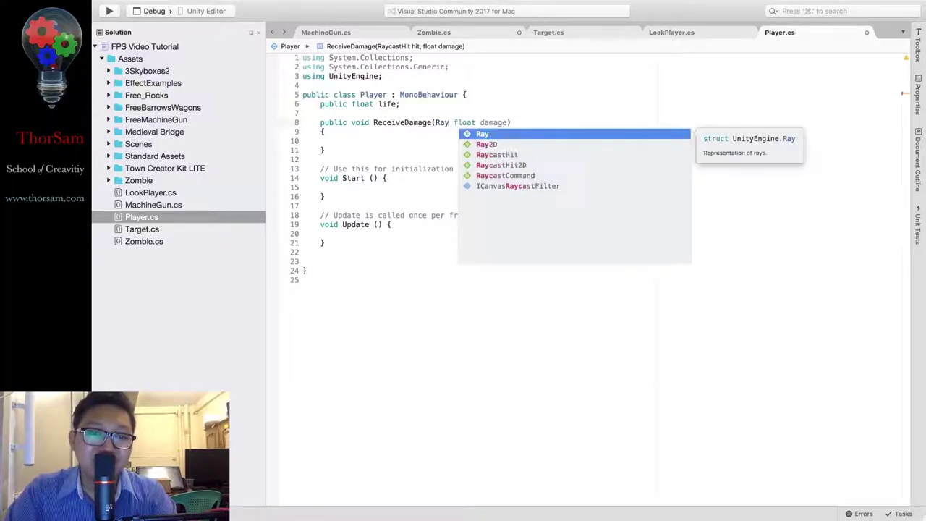
{"action": "key", "text": "BackSpace"}
{"action": "key", "text": "BackSpace"}
{"action": "key", "text": "BackSpace"}
{"action": "key", "text": "BackSpace"}
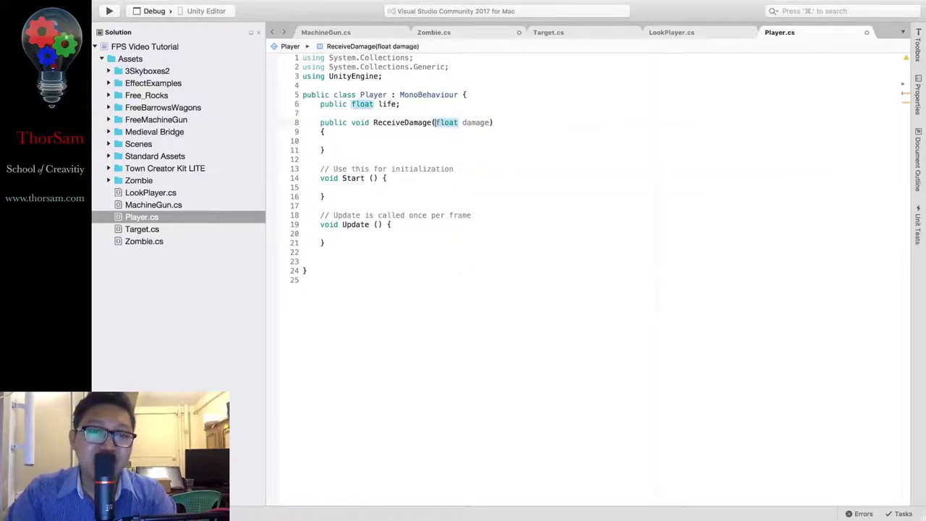
{"action": "left_click", "coordinate": [423, 144]}
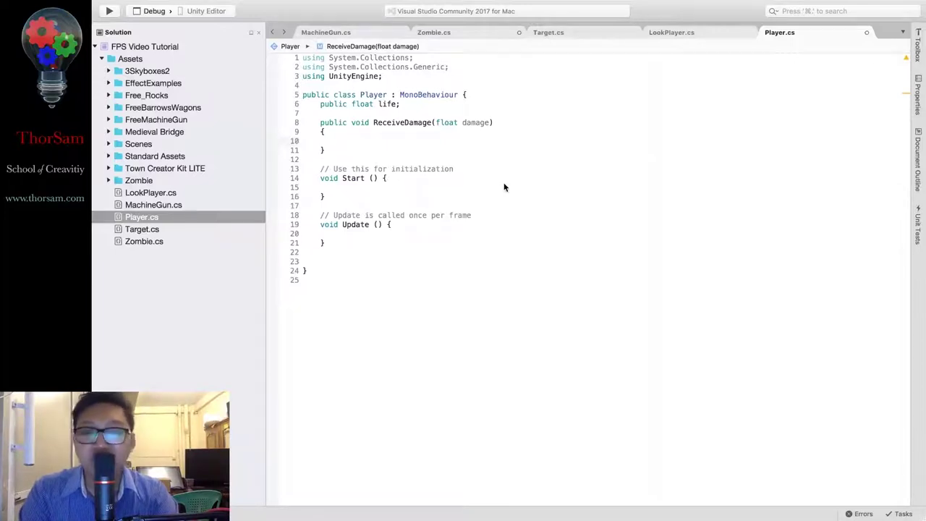
{"action": "key", "text": "ctrl+Left"}
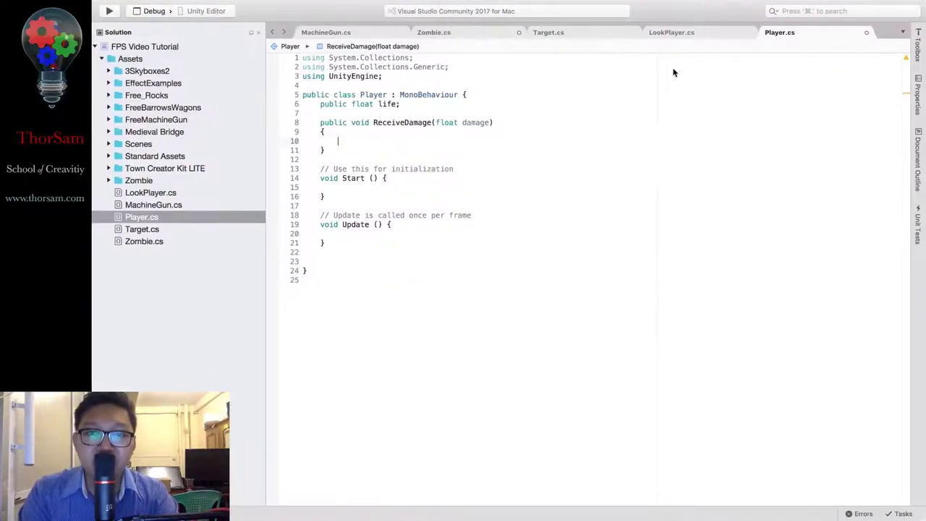
In Zombie.cs, type player.SendMessage( under the attack trigger call
{"action": "left_click", "coordinate": [465, 35]}
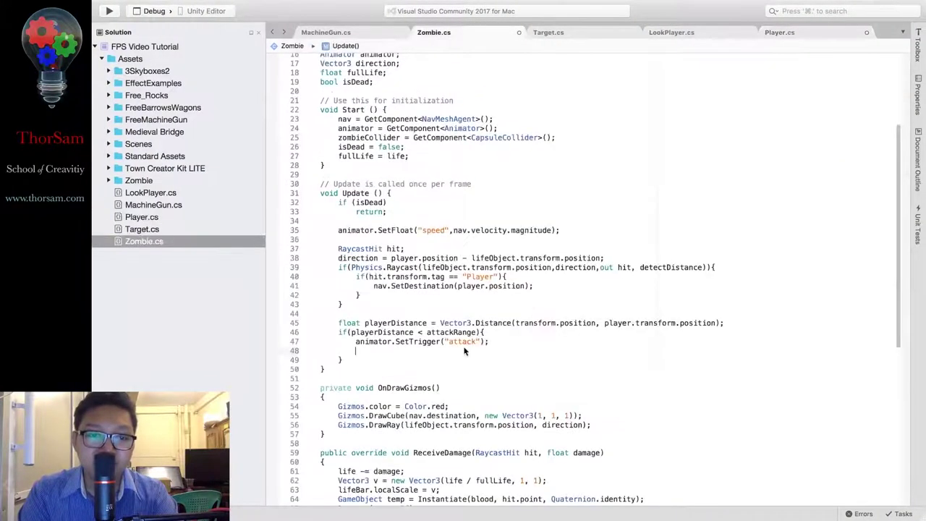
{"action": "type", "text": "play"}
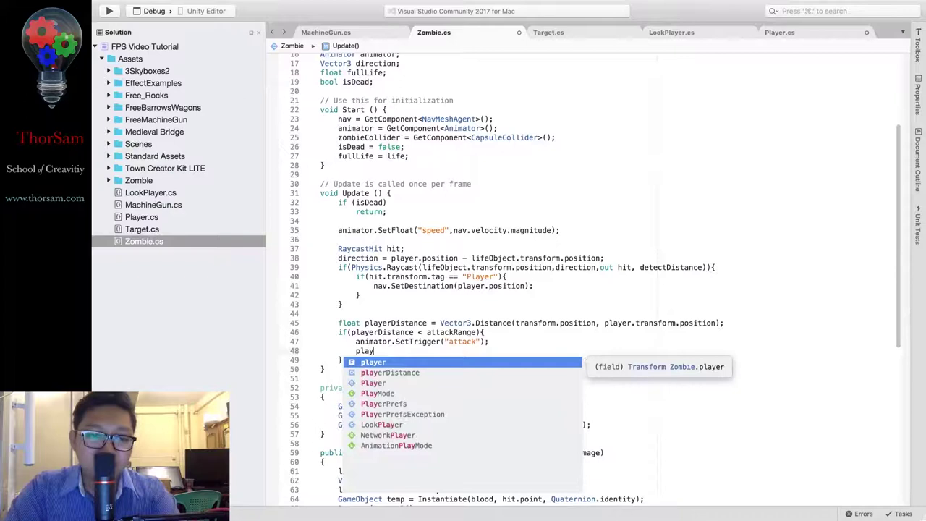
{"action": "key", "text": "Return"}
{"action": "type", "text": ".s"}
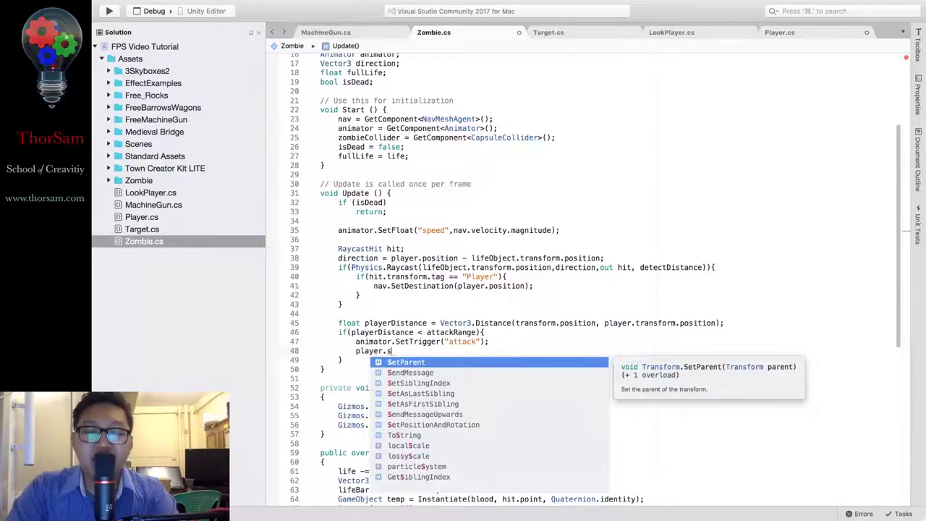
{"action": "key", "text": "Down"}
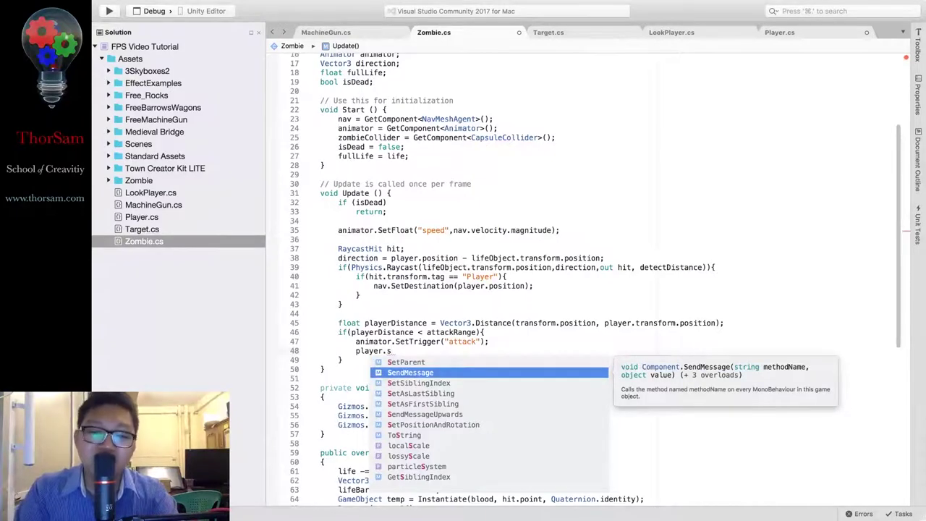
{"action": "key", "text": "Return"}
{"action": "type", "text": "("}
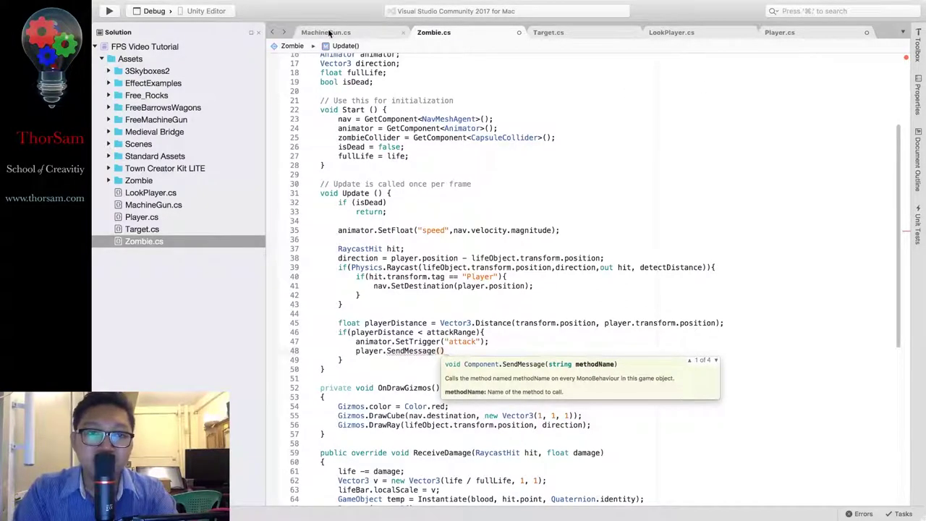
Copy the ReceiveDamage name from Player.cs and paste it in quotes as the message argument
{"action": "left_click", "coordinate": [794, 33]}
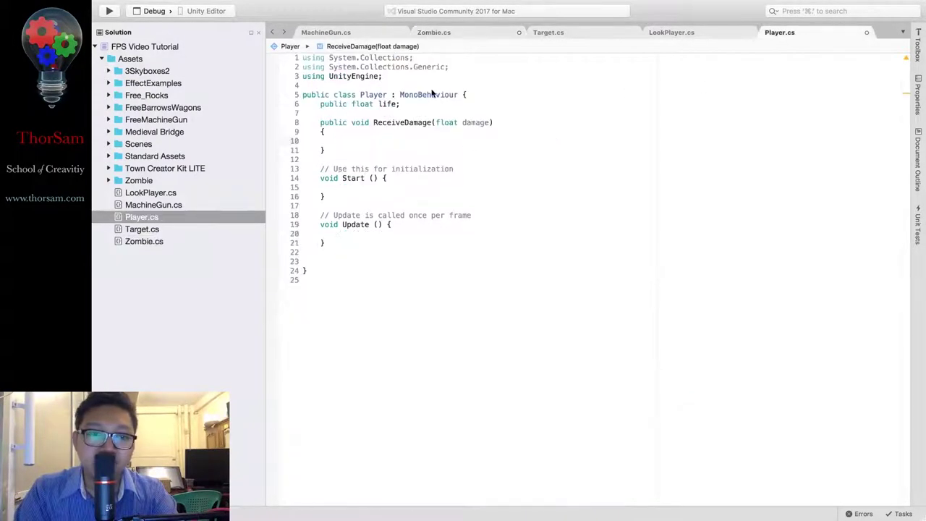
{"action": "left_click", "coordinate": [427, 123]}
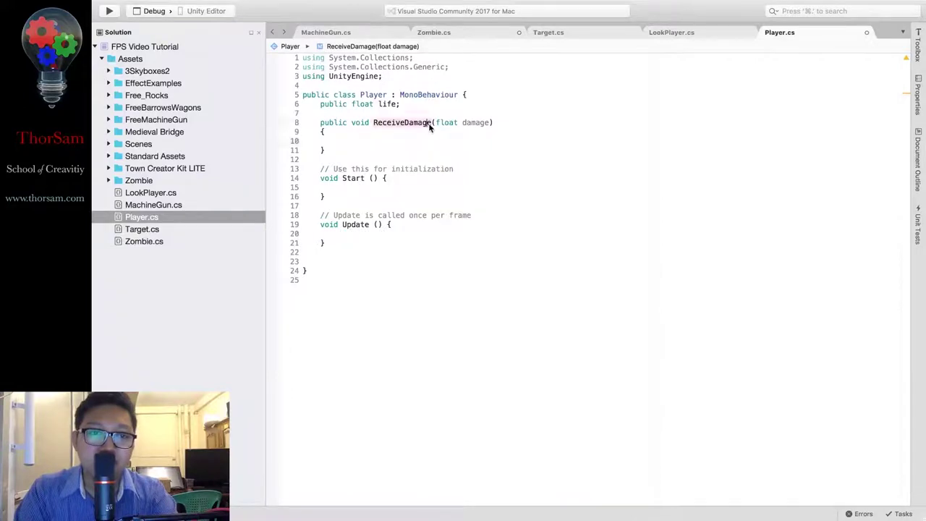
{"action": "left_click_drag", "start_coordinate": [432, 123], "coordinate": [373, 123]}
{"action": "key", "text": "super+c"}
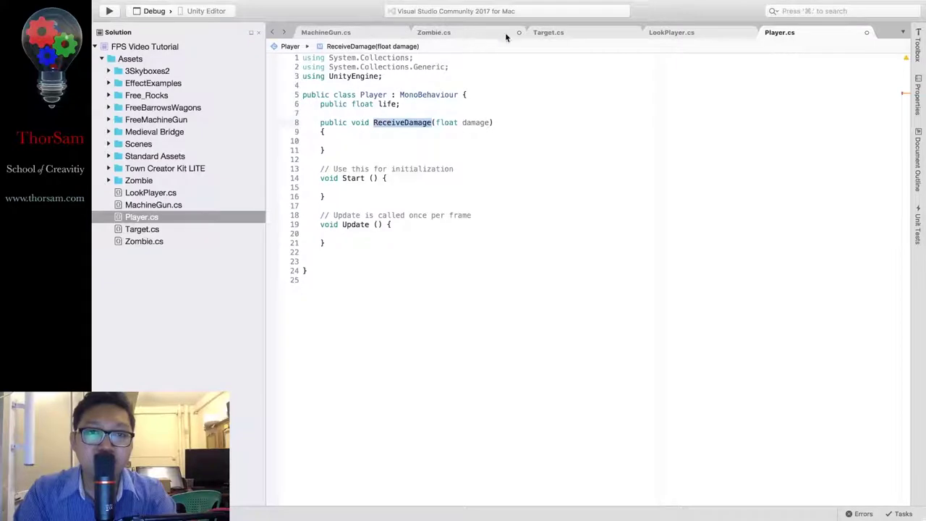
{"action": "left_click", "coordinate": [462, 32]}
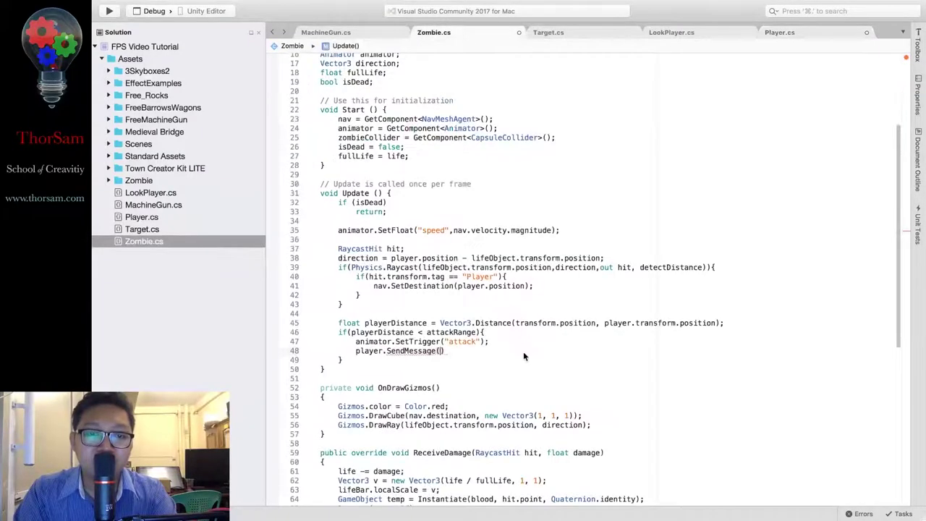
{"action": "type", "text": "\""}
{"action": "key", "text": "super+v"}
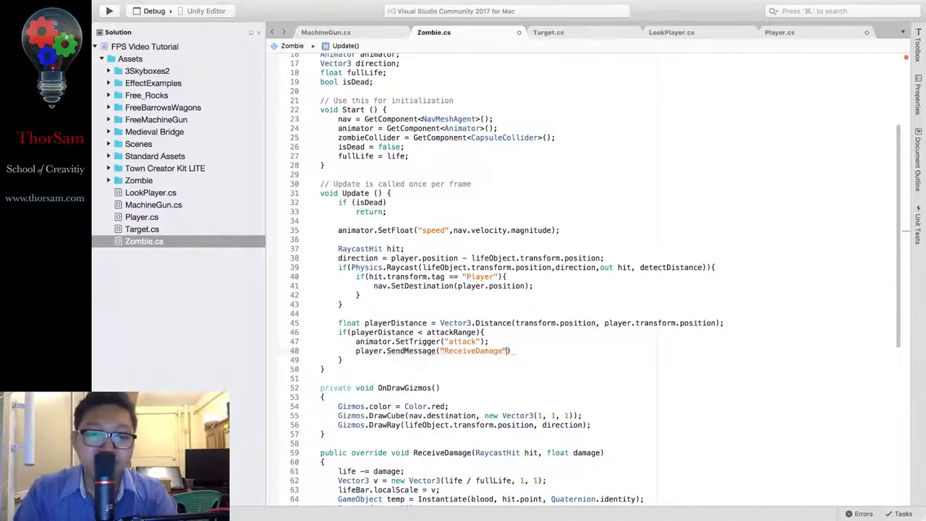
{"action": "scroll", "coordinate": [436, 190], "scroll_direction": "up", "scroll_amount": 5}
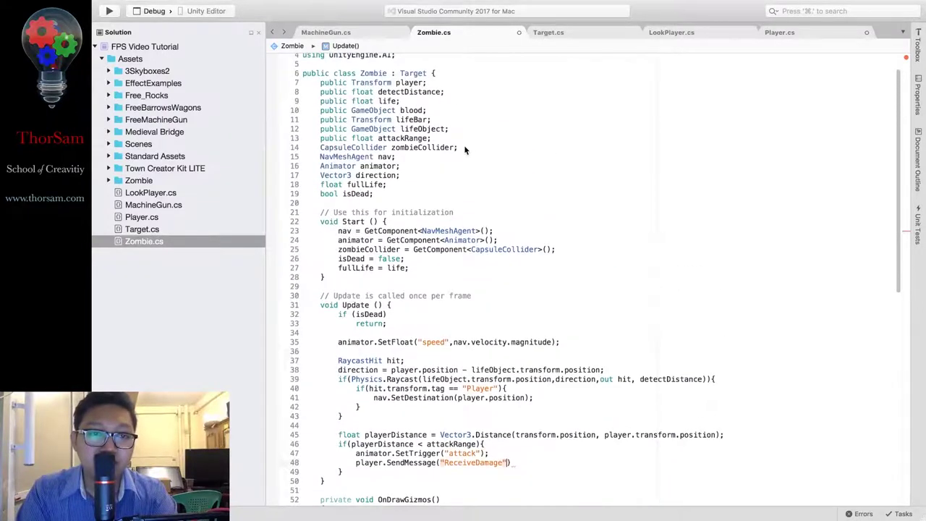
Declare 'public float damage;' beneath the attackRange field in Zombie.cs
{"action": "key", "text": "Return"}
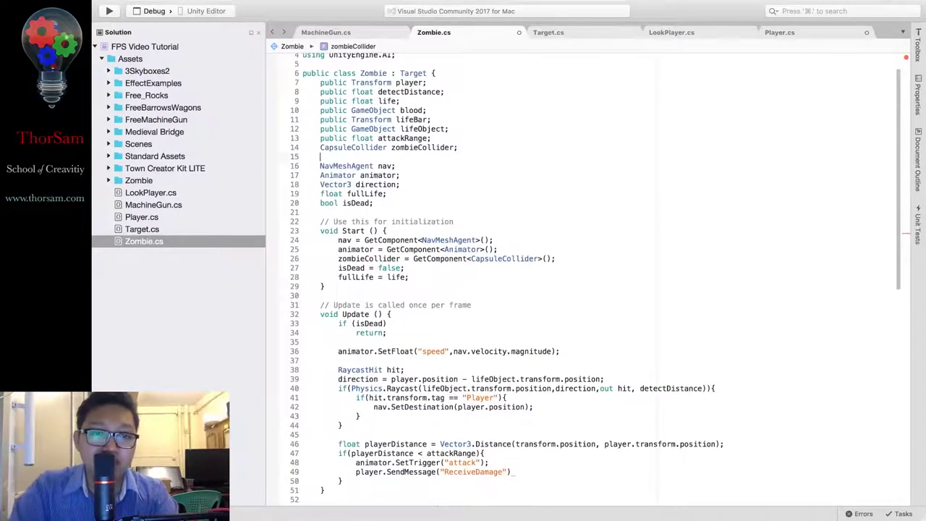
{"action": "key", "text": "BackSpace"}
{"action": "left_click", "coordinate": [432, 137]}
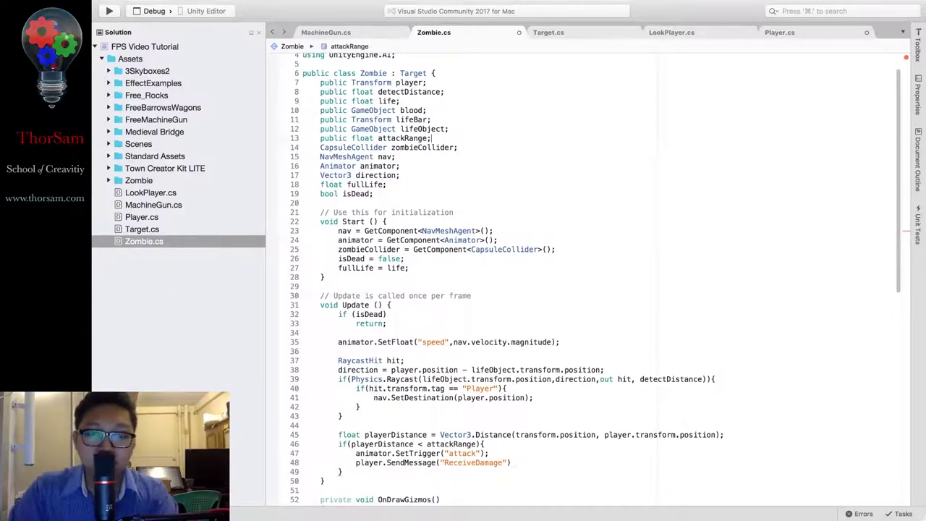
{"action": "key", "text": "Return"}
{"action": "type", "text": "public float dama"}
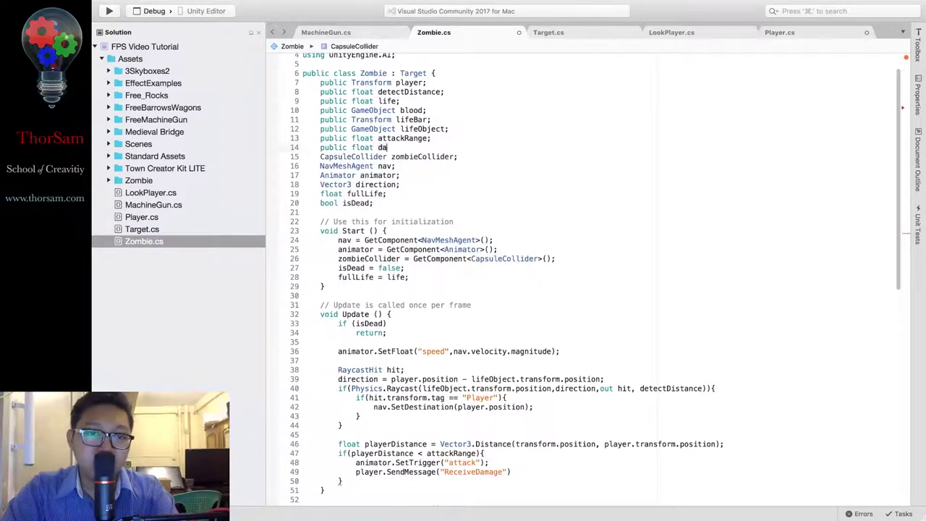
{"action": "type", "text": "ge;"}
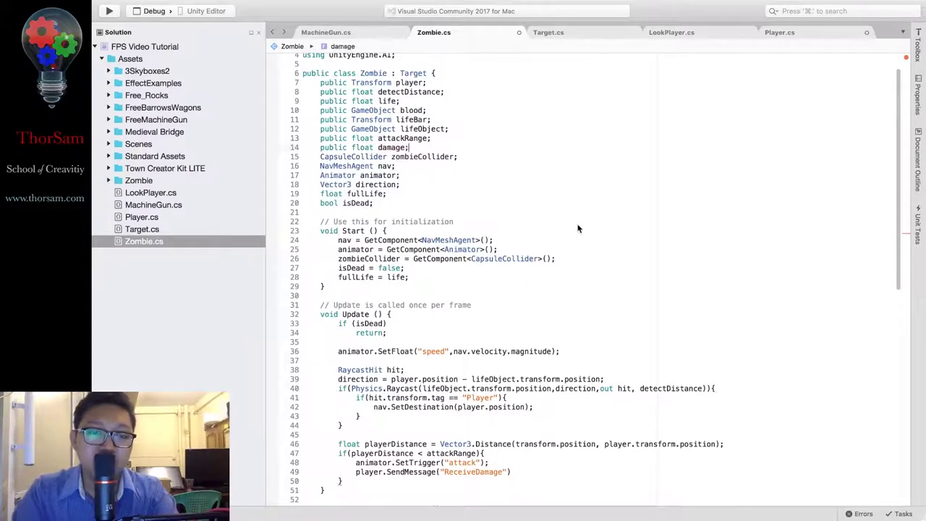
Pass damage as the second SendMessage argument, completing the call with ', damage);'
{"action": "scroll", "coordinate": [590, 252], "scroll_direction": "down", "scroll_amount": 1}
{"action": "scroll", "coordinate": [589, 255], "scroll_direction": "down", "scroll_amount": 2}
{"action": "scroll", "coordinate": [589, 254], "scroll_direction": "down", "scroll_amount": 4}
{"action": "scroll", "coordinate": [589, 254], "scroll_direction": "down", "scroll_amount": 2}
{"action": "scroll", "coordinate": [590, 253], "scroll_direction": "up", "scroll_amount": 1}
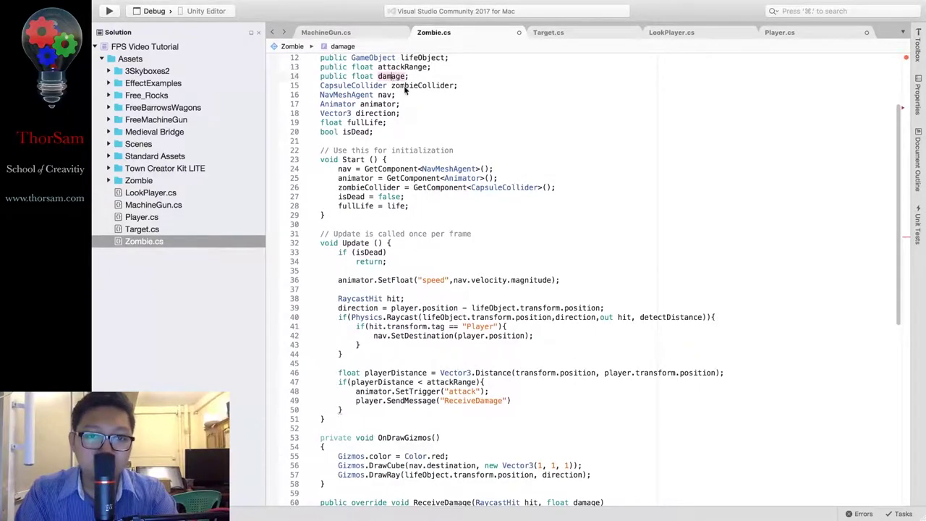
{"action": "scroll", "coordinate": [477, 179], "scroll_direction": "down", "scroll_amount": 2}
{"action": "scroll", "coordinate": [477, 179], "scroll_direction": "down", "scroll_amount": 8}
{"action": "scroll", "coordinate": [477, 179], "scroll_direction": "up", "scroll_amount": 1}
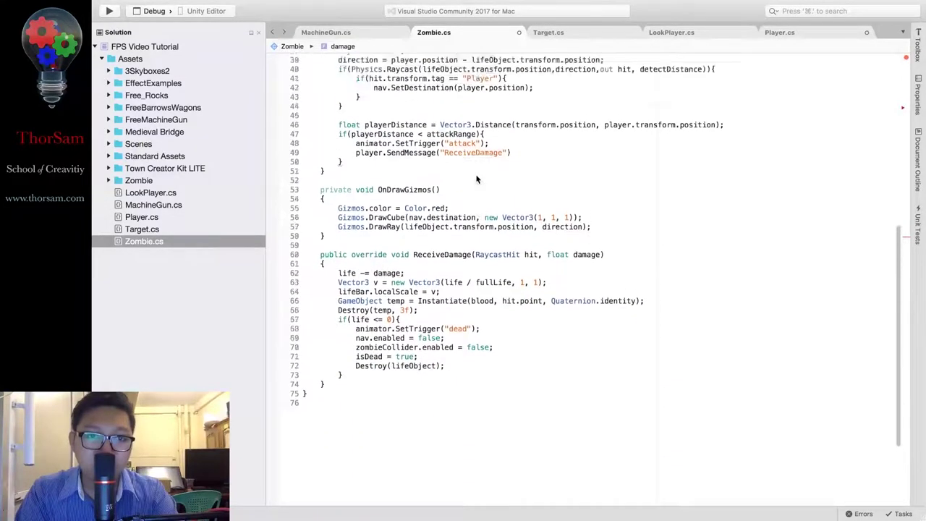
{"action": "scroll", "coordinate": [477, 179], "scroll_direction": "up", "scroll_amount": 4}
{"action": "scroll", "coordinate": [477, 178], "scroll_direction": "up", "scroll_amount": 1}
{"action": "scroll", "coordinate": [476, 179], "scroll_direction": "down", "scroll_amount": 3}
{"action": "scroll", "coordinate": [477, 179], "scroll_direction": "down", "scroll_amount": 2}
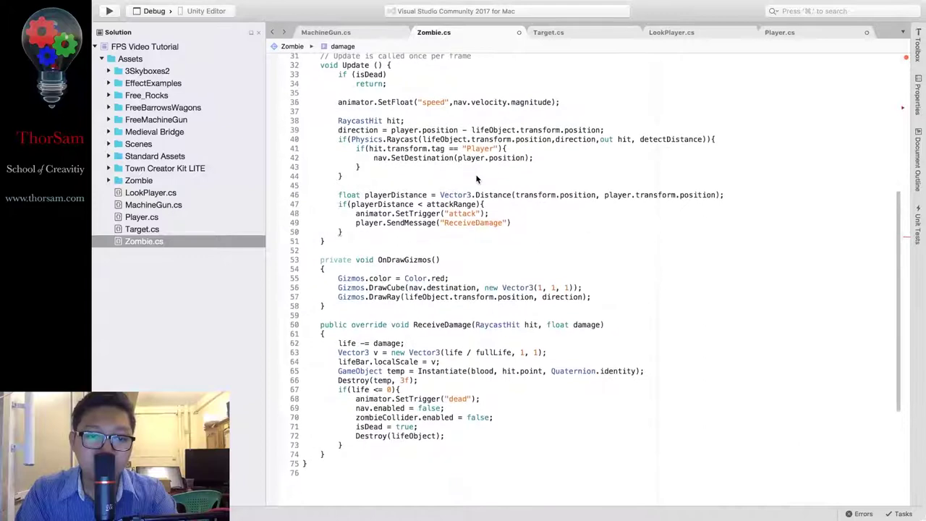
{"action": "scroll", "coordinate": [476, 178], "scroll_direction": "up", "scroll_amount": 1}
{"action": "scroll", "coordinate": [476, 179], "scroll_direction": "up", "scroll_amount": 5}
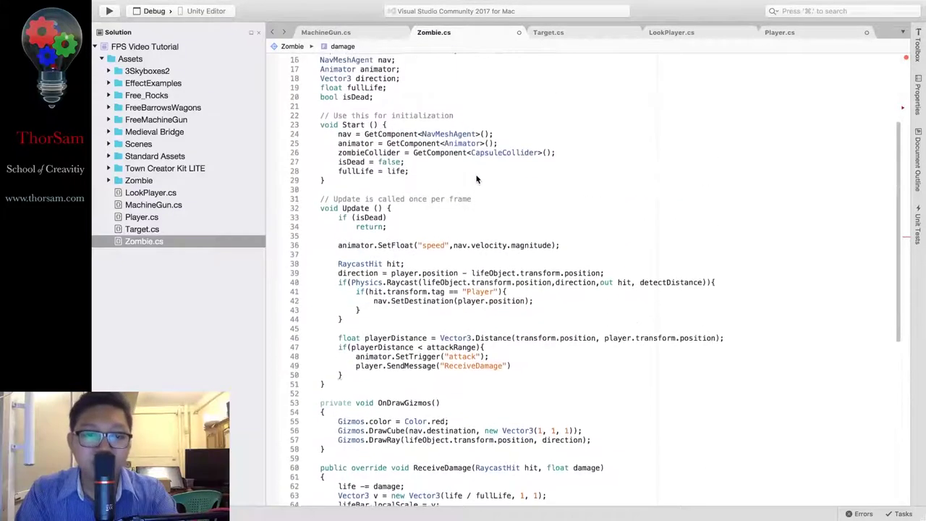
{"action": "scroll", "coordinate": [476, 178], "scroll_direction": "up", "scroll_amount": 1}
{"action": "scroll", "coordinate": [477, 178], "scroll_direction": "down", "scroll_amount": 3}
{"action": "scroll", "coordinate": [476, 178], "scroll_direction": "down", "scroll_amount": 1}
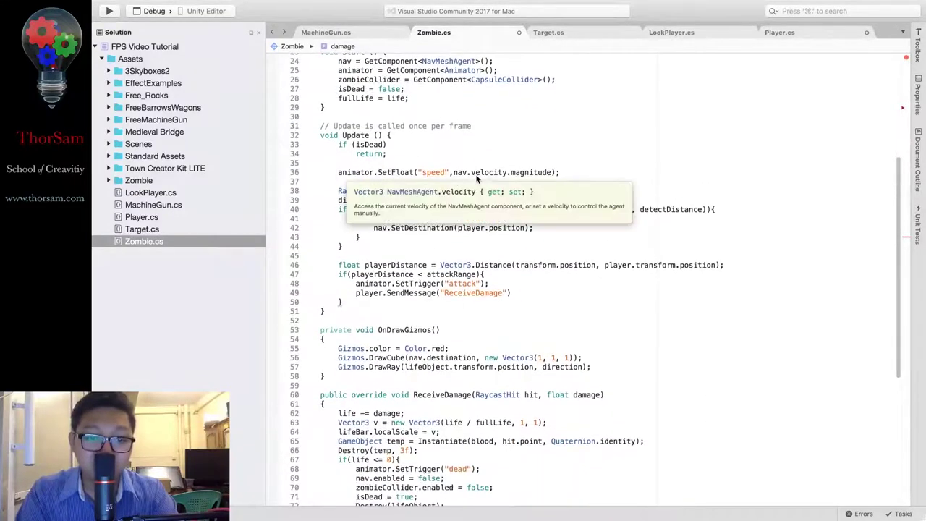
{"action": "scroll", "coordinate": [477, 178], "scroll_direction": "down", "scroll_amount": 1}
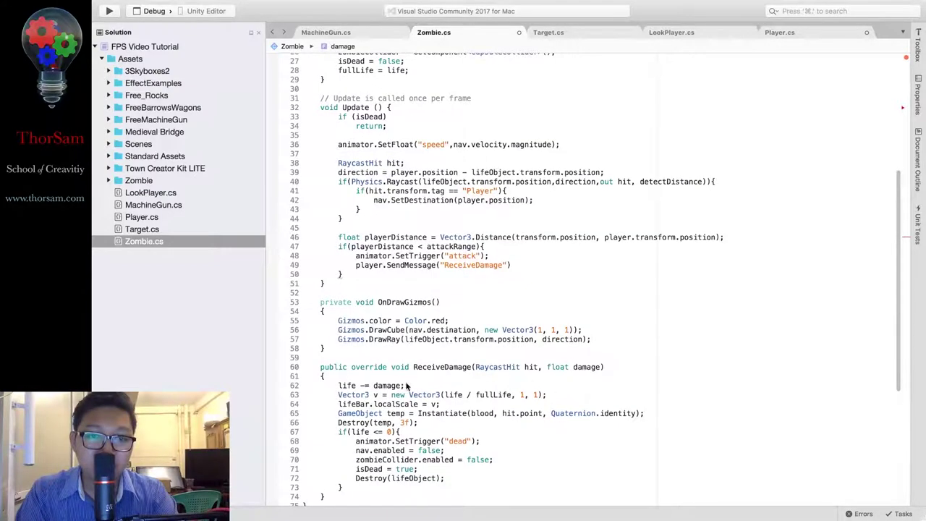
{"action": "scroll", "coordinate": [600, 319], "scroll_direction": "up", "scroll_amount": 5}
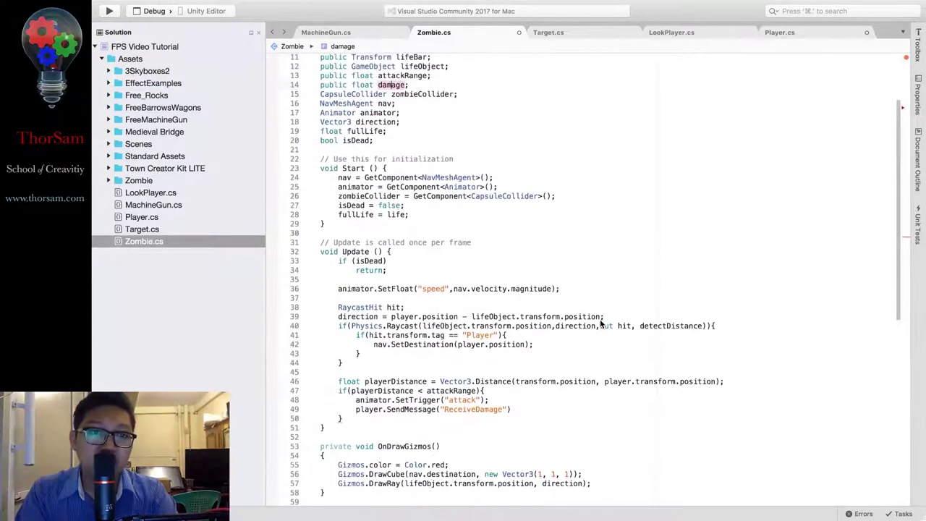
{"action": "left_click", "coordinate": [428, 214]}
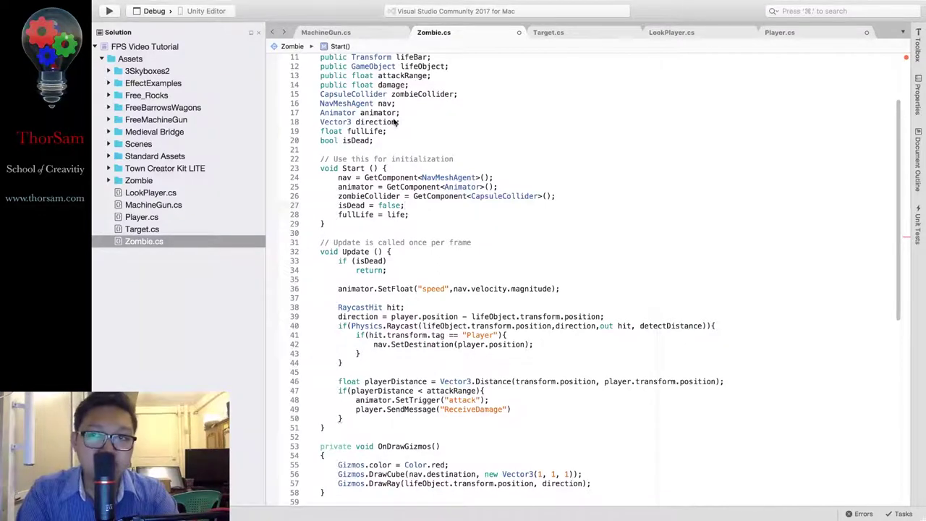
{"action": "mouse_move", "coordinate": [394, 122]}
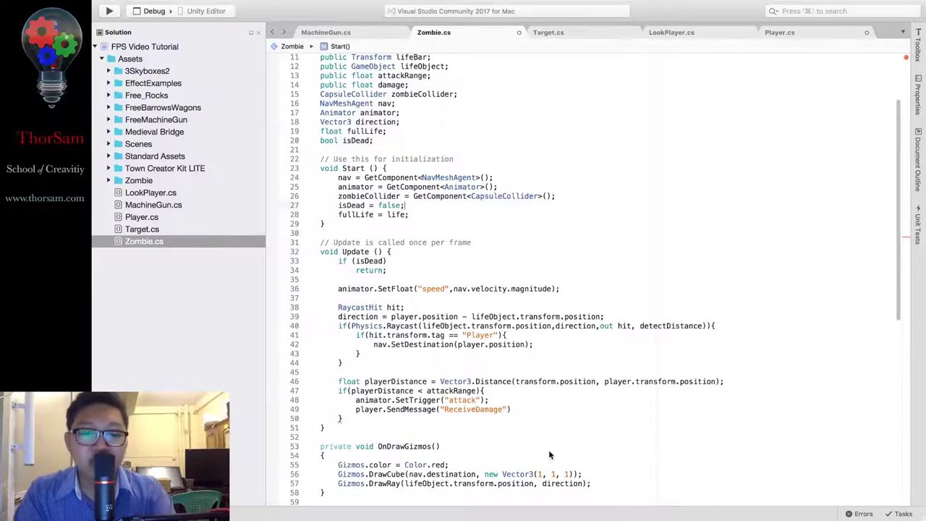
{"action": "left_click", "coordinate": [506, 408]}
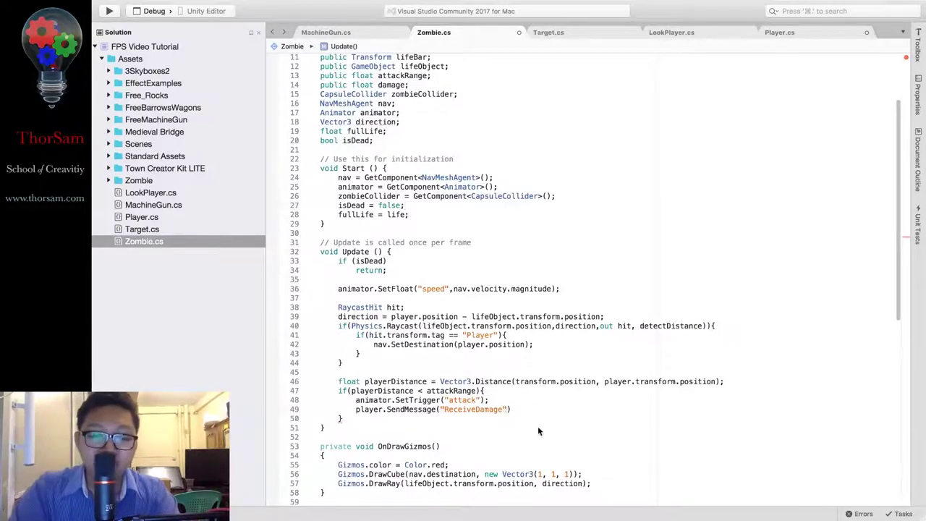
{"action": "type", "text": ", "}
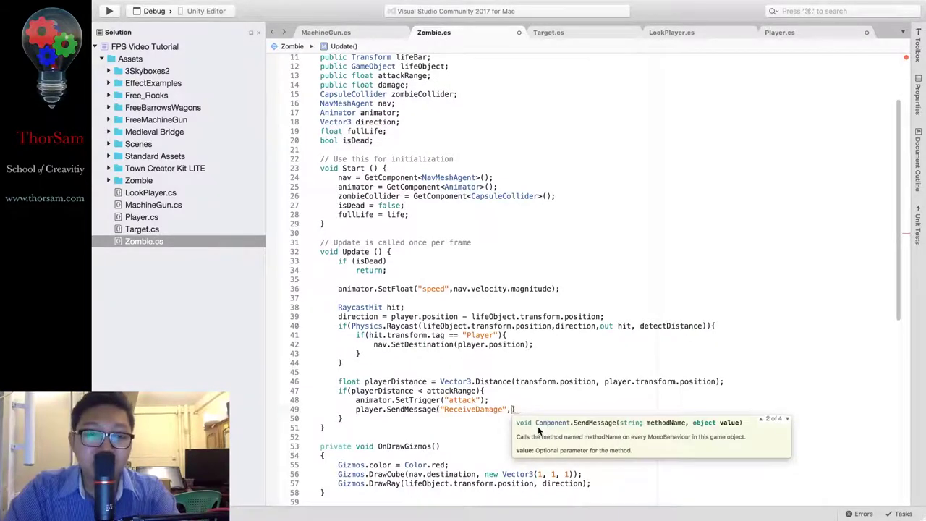
{"action": "type", "text": "damage)"}
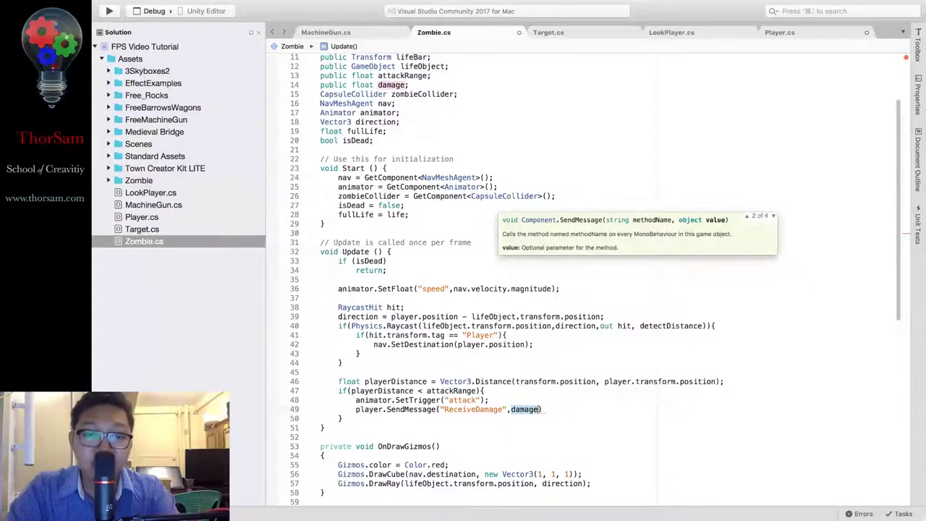
{"action": "type", "text": ";"}
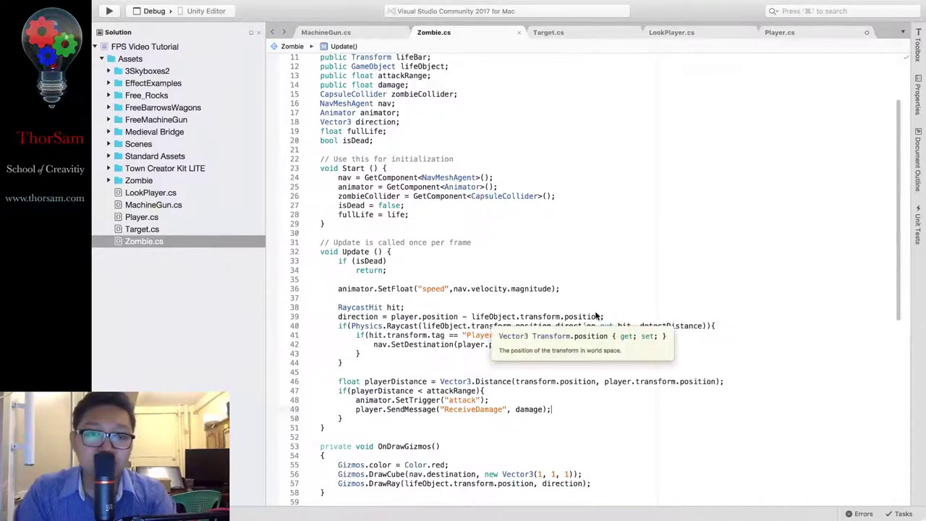
In Player.cs, make ReceiveDamage subtract damage from life with 'life -= damage;'
{"action": "left_click", "coordinate": [805, 33]}
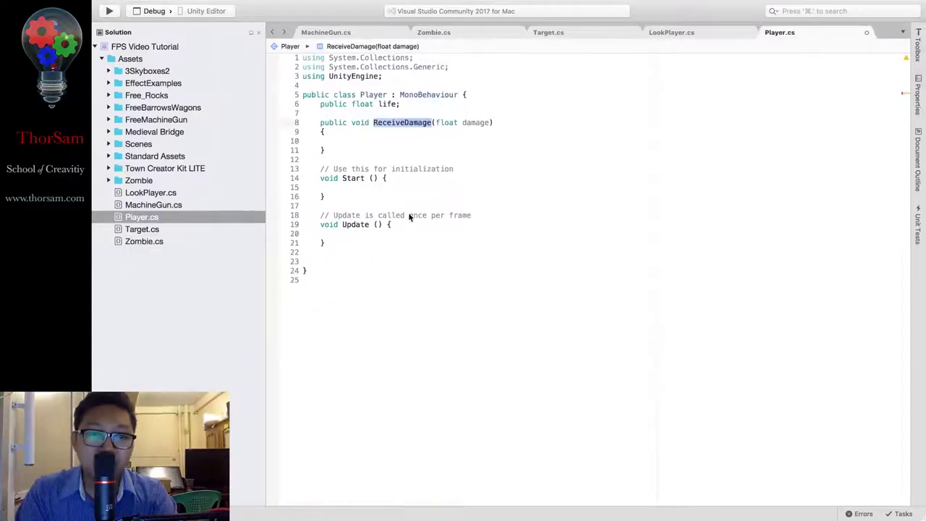
{"action": "left_click", "coordinate": [382, 141]}
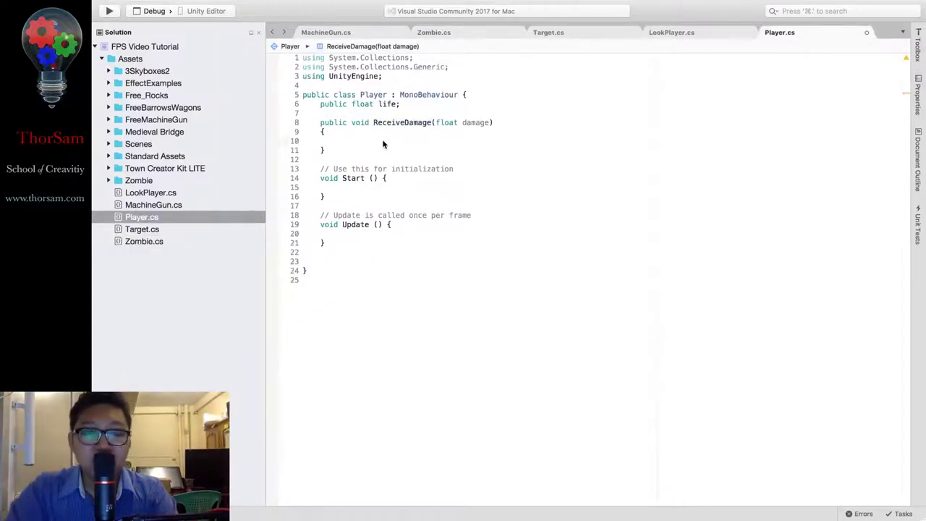
{"action": "type", "text": "life"}
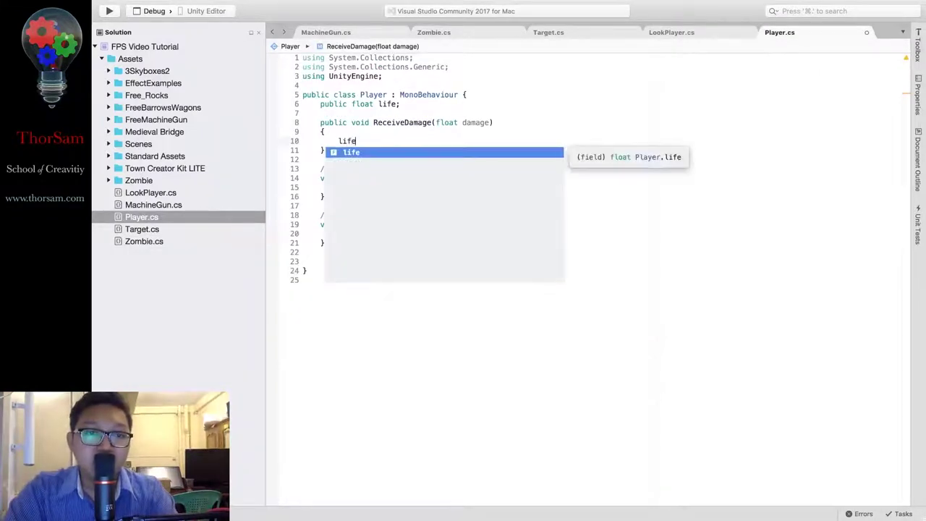
{"action": "type", "text": " -= "}
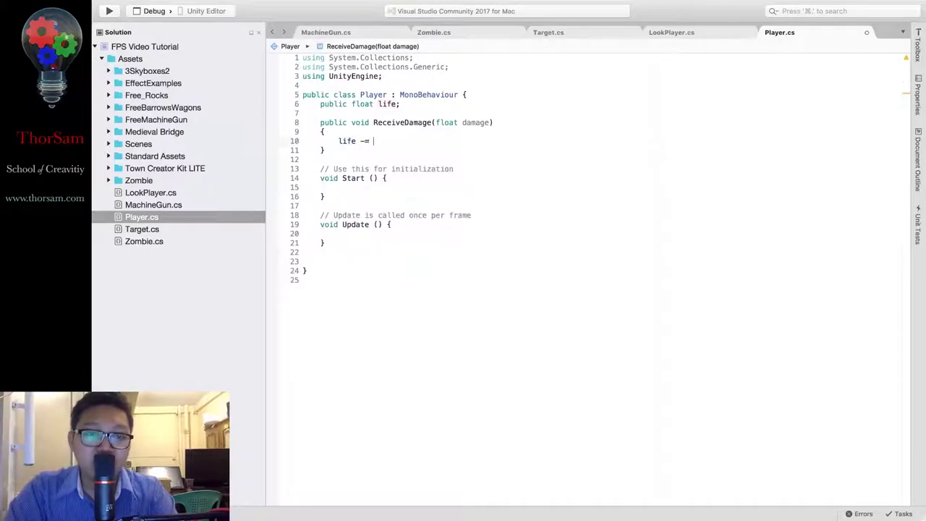
{"action": "type", "text": "da"}
{"action": "key", "text": "Return"}
{"action": "type", "text": ";"}
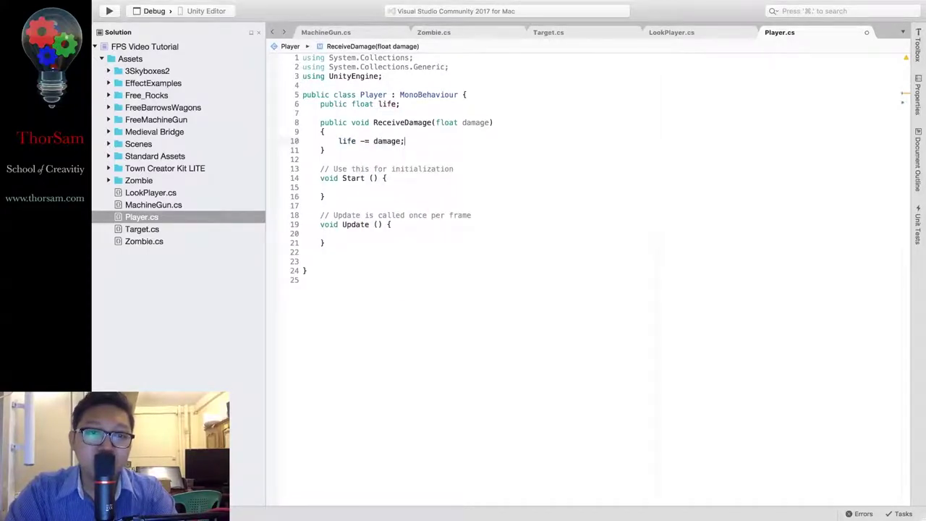
{"action": "key", "text": "Return"}
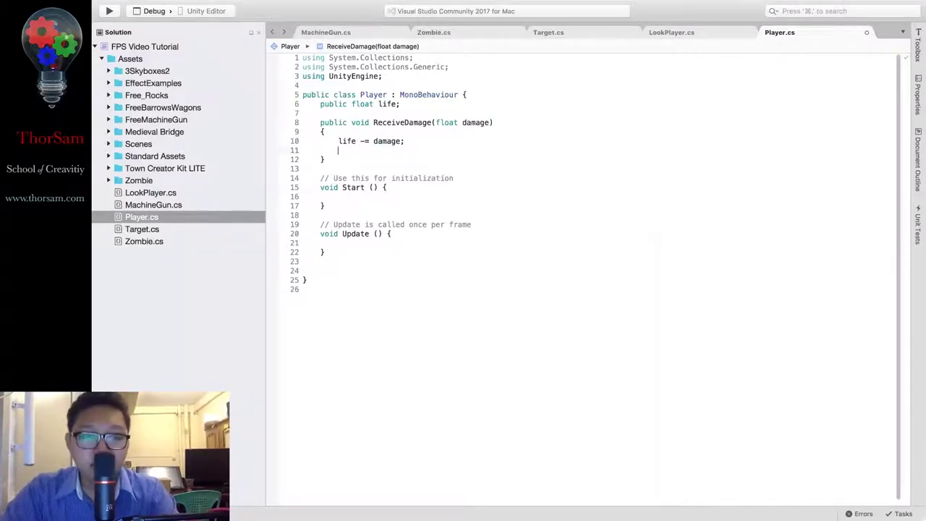
Log the remaining life with Debug.Log("My Life " + life), then return to Unity
{"action": "type", "text": "Debug"}
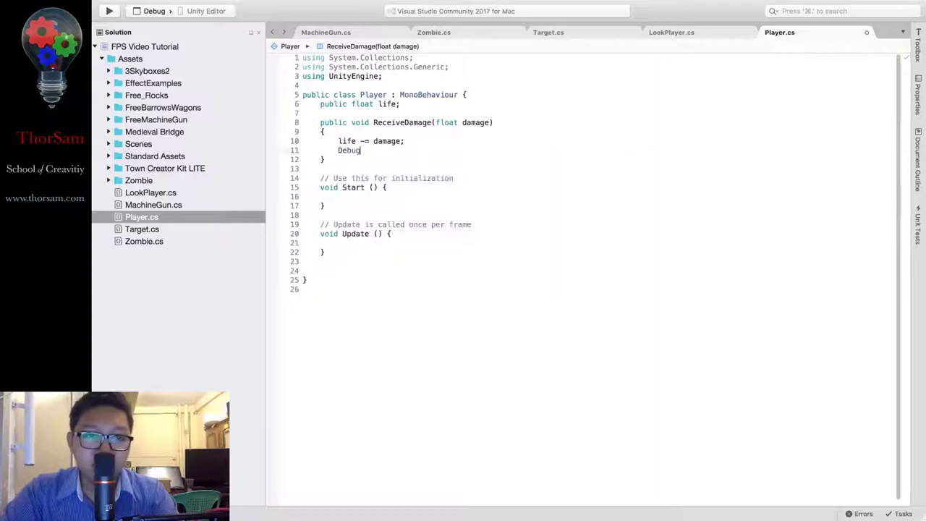
{"action": "type", "text": ".L"}
{"action": "key", "text": "Return"}
{"action": "type", "text": "()"}
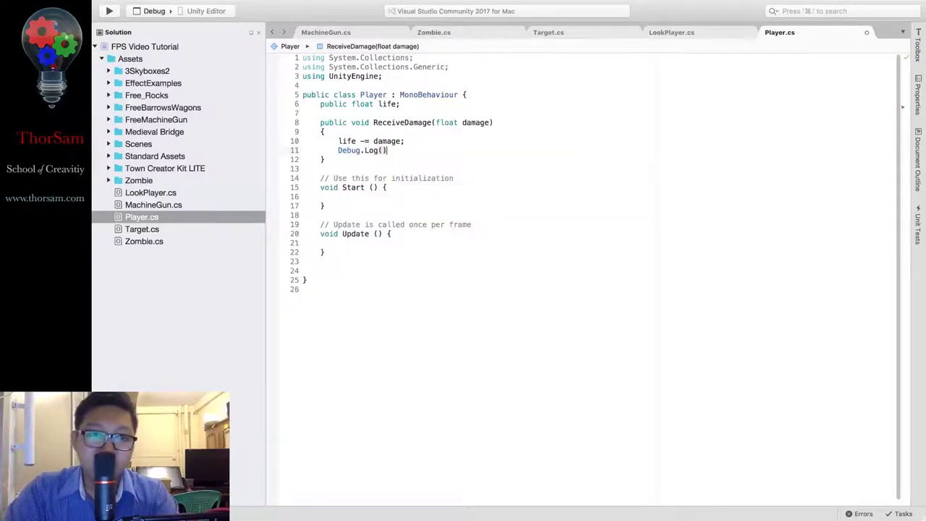
{"action": "type", "text": ";"}
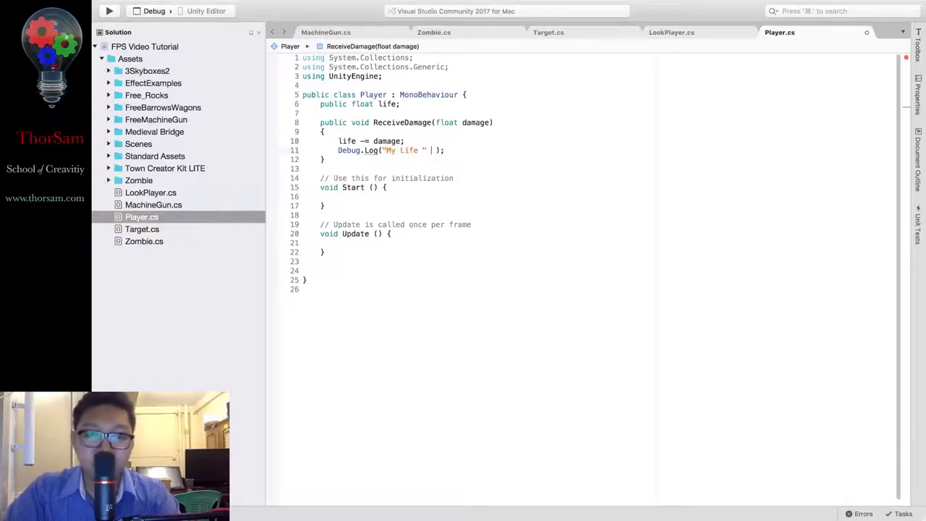
{"action": "type", "text": "+ l"}
{"action": "key", "text": "Return"}
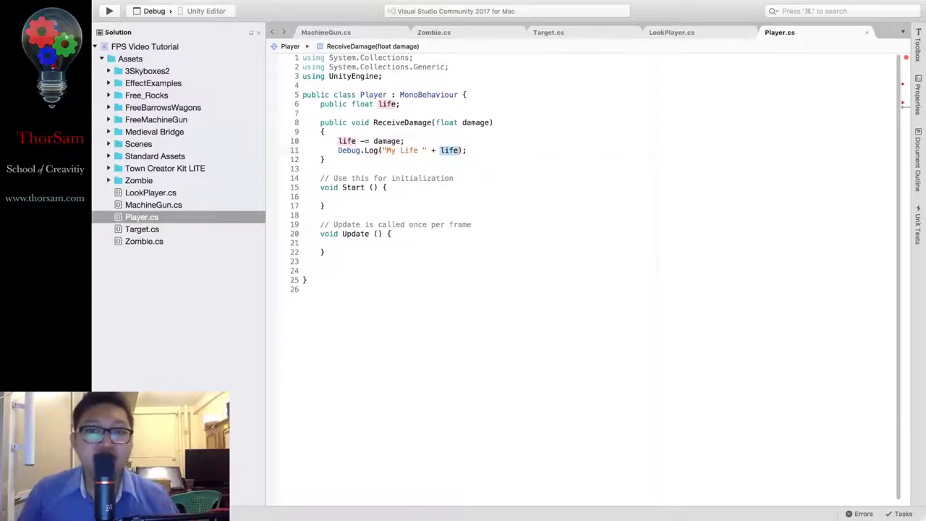
{"action": "key", "text": "super+Tab"}
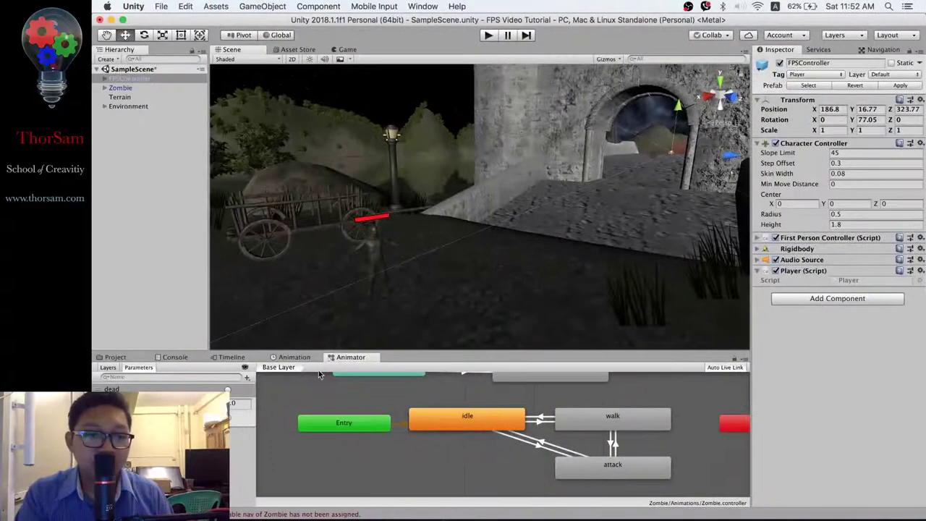
Review the Console errors, including the NullReferenceException from Zombie.OnDrawGizmos
{"action": "left_click", "coordinate": [174, 358]}
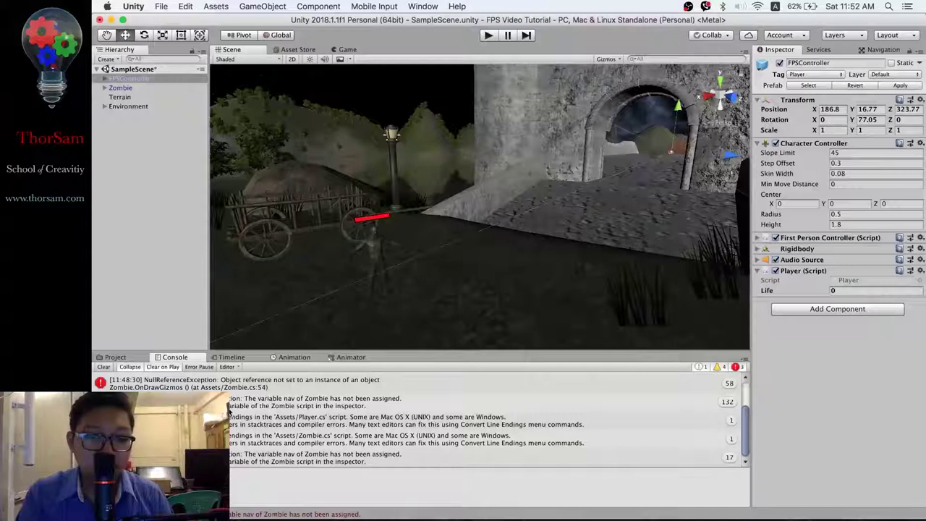
{"action": "key", "text": "super+Tab"}
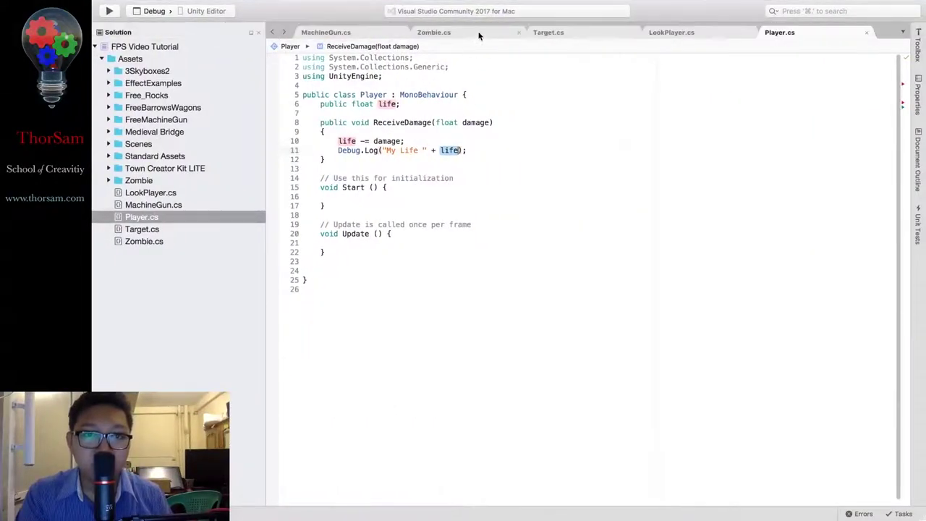
Wrap Zombie.cs's OnDrawGizmos method in /* */ comments and save the script
{"action": "left_click", "coordinate": [478, 33]}
{"action": "scroll", "coordinate": [539, 315], "scroll_direction": "down", "scroll_amount": 3}
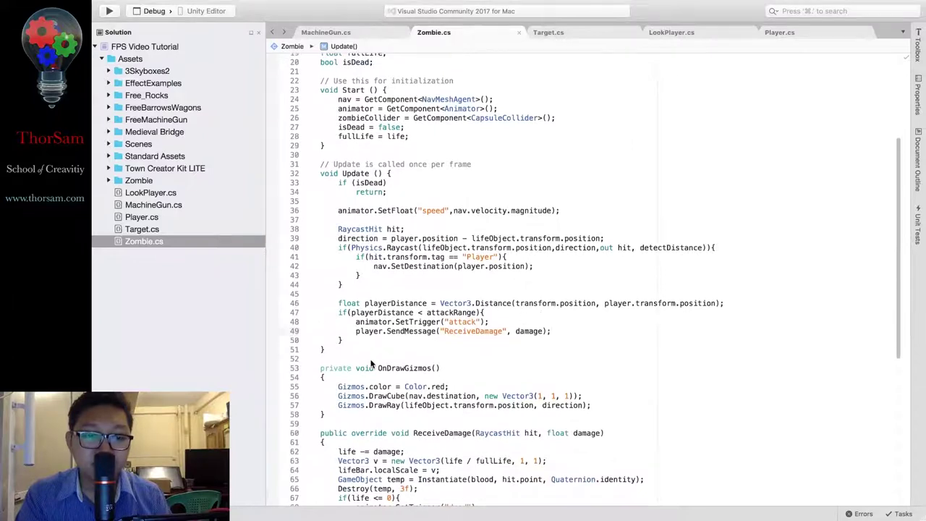
{"action": "key", "text": "Return"}
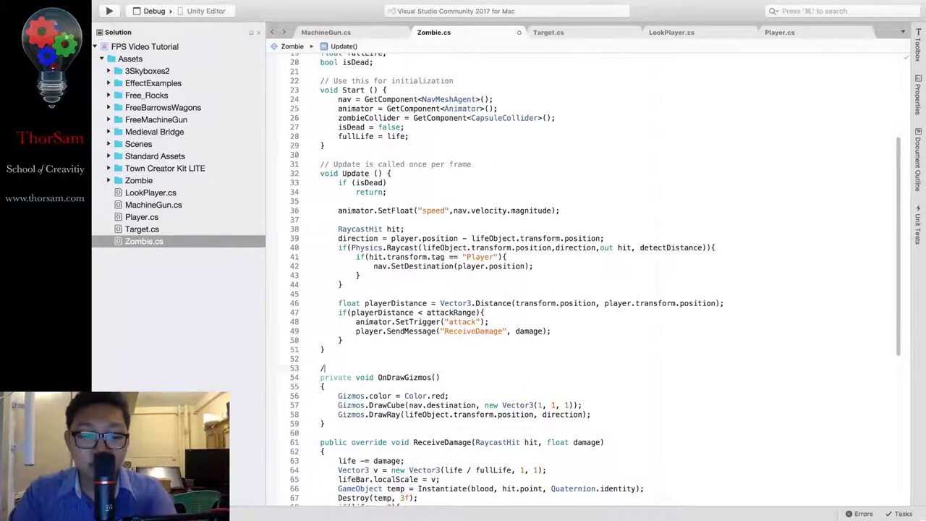
{"action": "type", "text": "/*"}
{"action": "key", "text": "Return"}
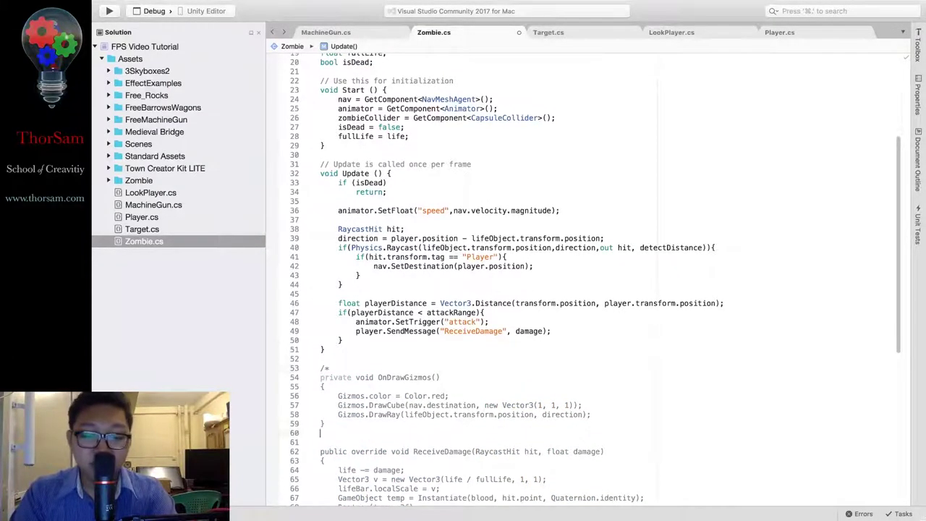
{"action": "type", "text": "*/"}
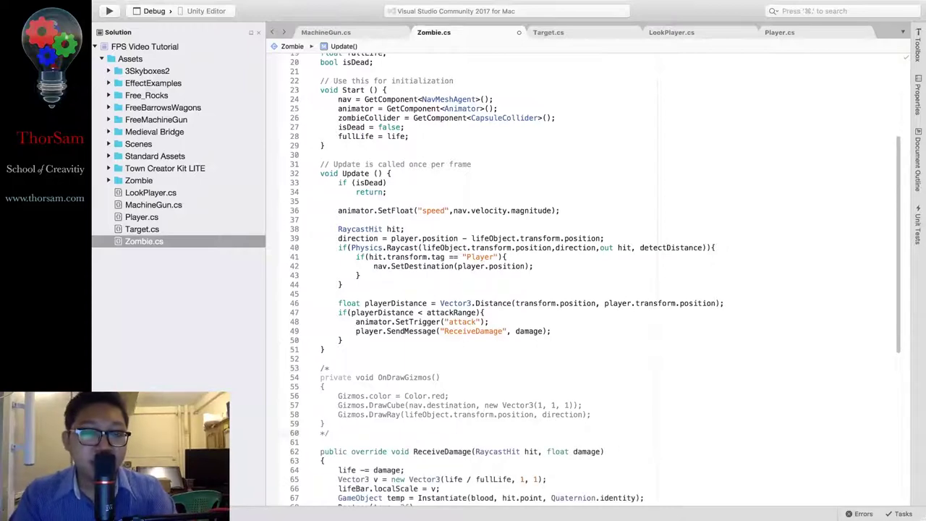
{"action": "key", "text": "super+s"}
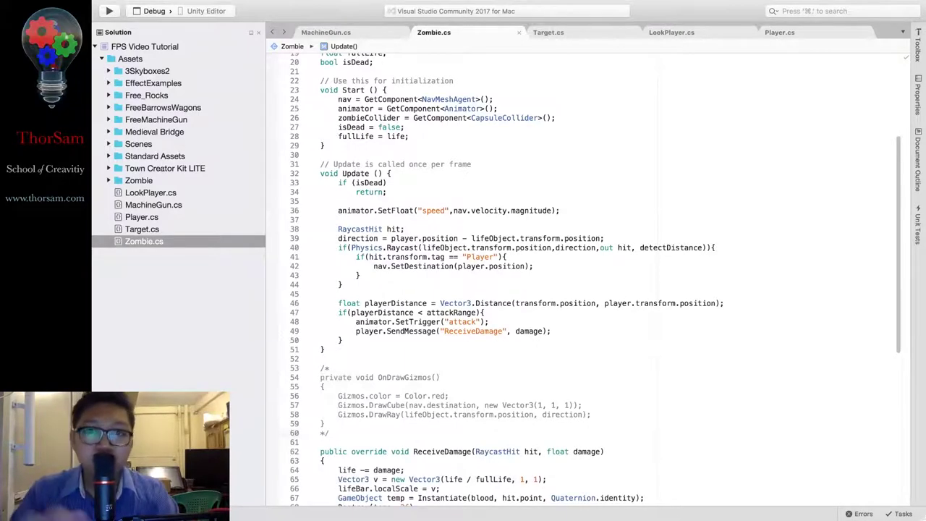
{"action": "key", "text": "super+Tab"}
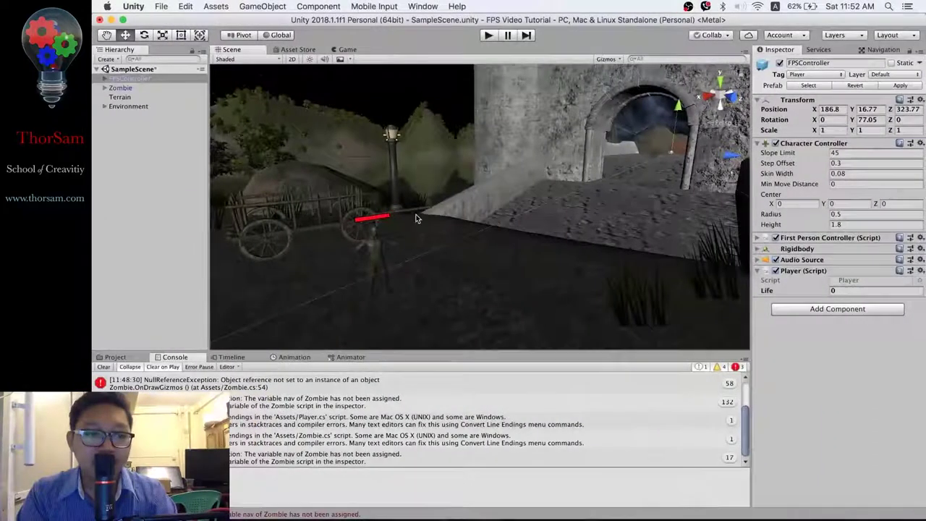
{"action": "left_click", "coordinate": [486, 36]}
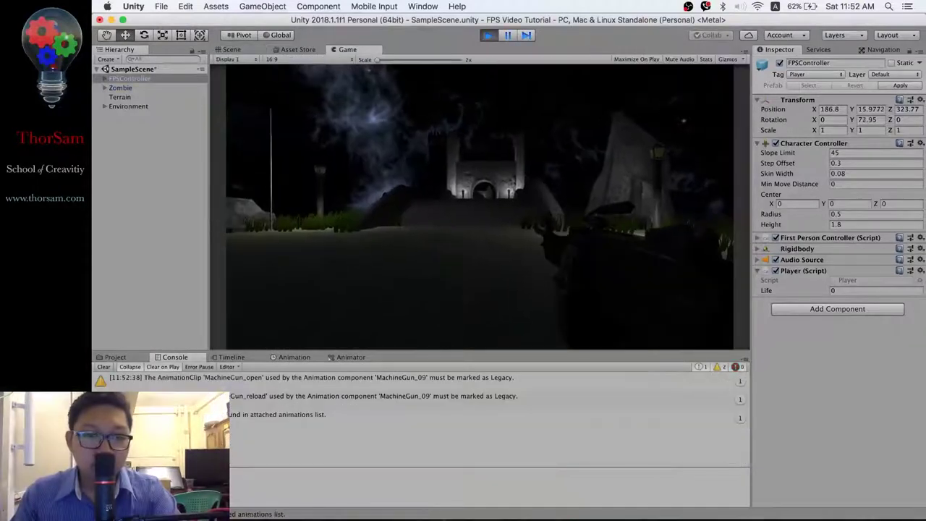
{"action": "key", "text": "w"}
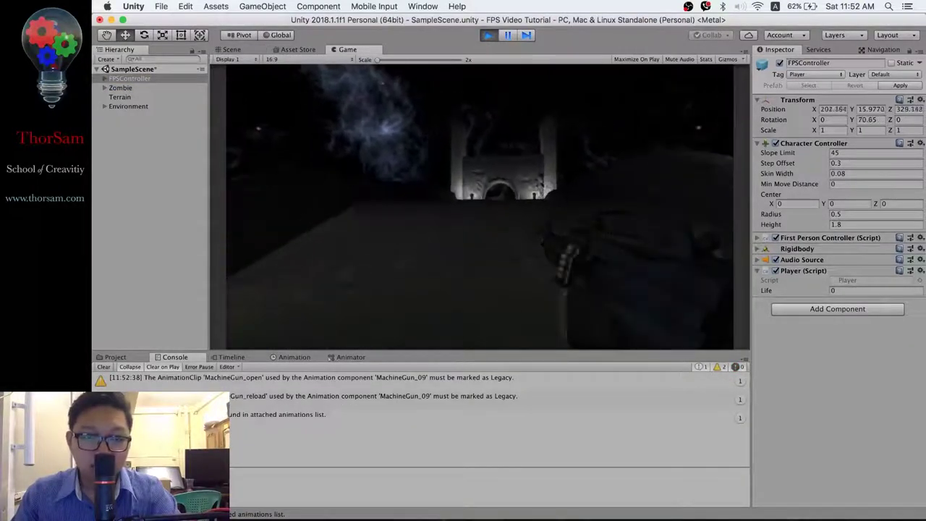
{"action": "key", "text": "w"}
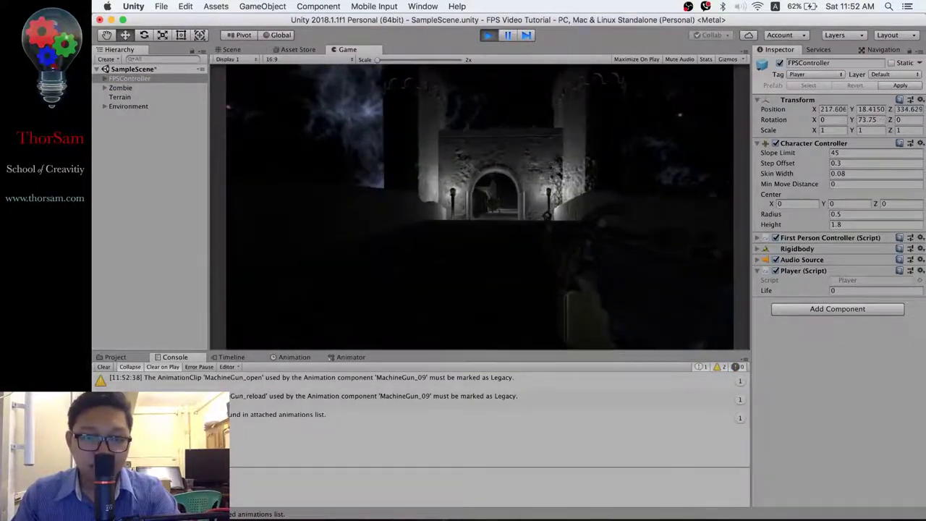
{"action": "key", "text": "w"}
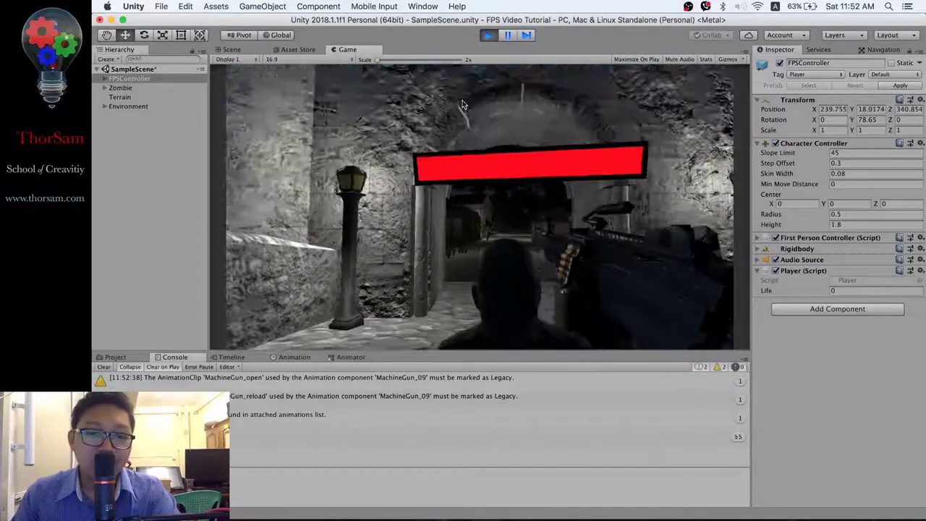
{"action": "left_click", "coordinate": [488, 35]}
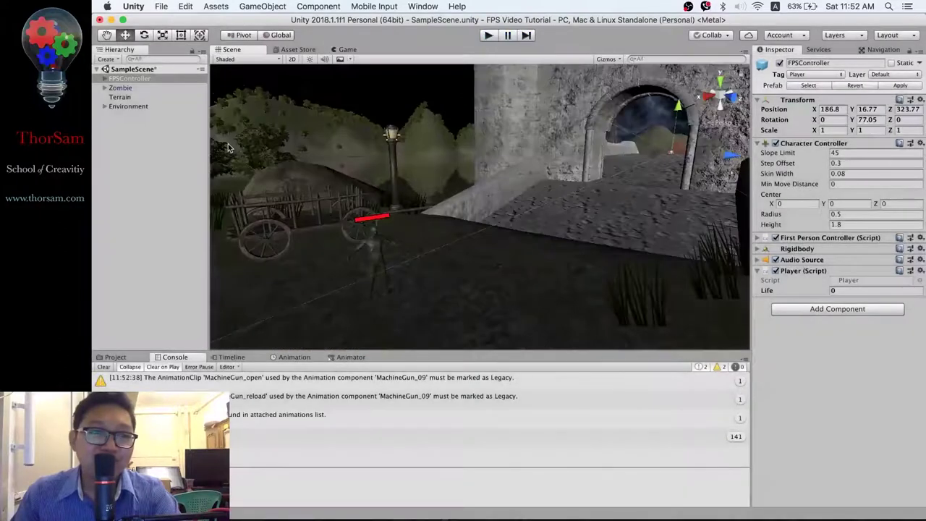
Set the player's Life to 200 and the Zombie's Damage to 10 in the Inspector
{"action": "left_click", "coordinate": [849, 289]}
{"action": "type", "text": "200"}
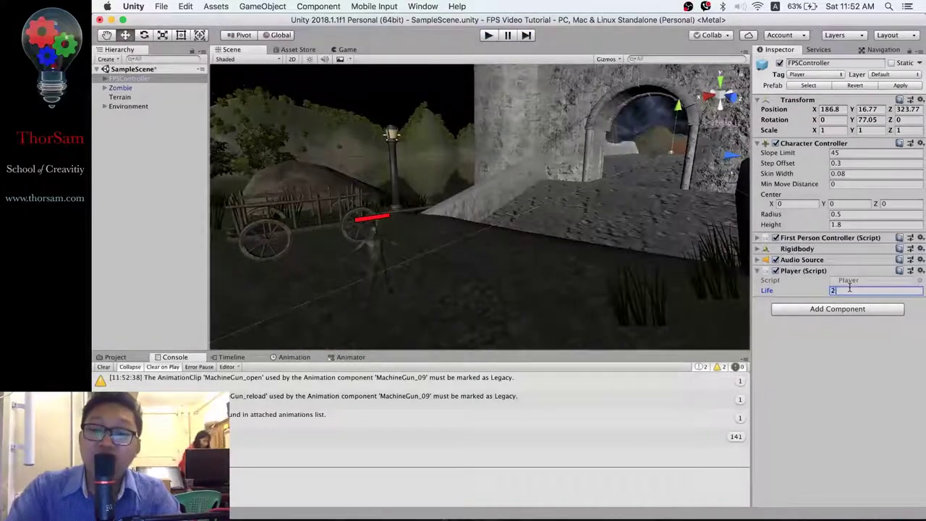
{"action": "left_click", "coordinate": [121, 87]}
{"action": "left_click", "coordinate": [841, 367]}
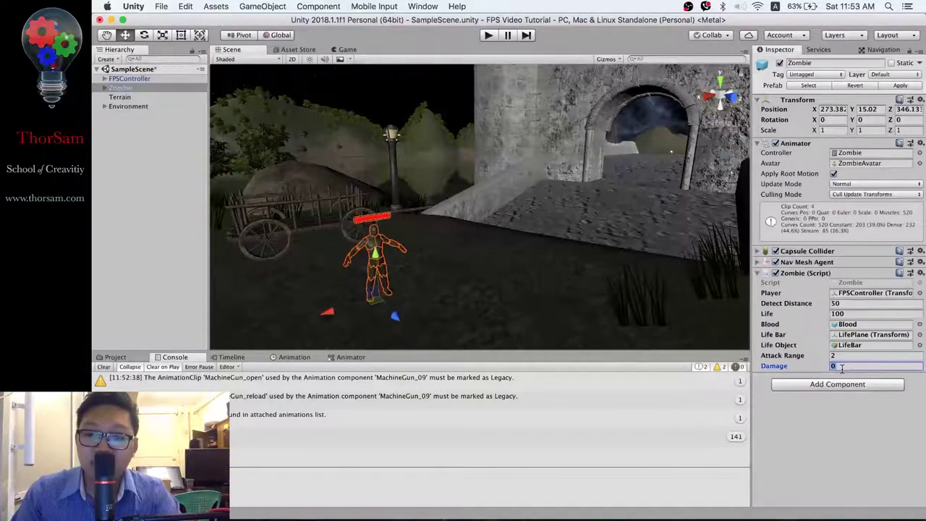
{"action": "type", "text": "10"}
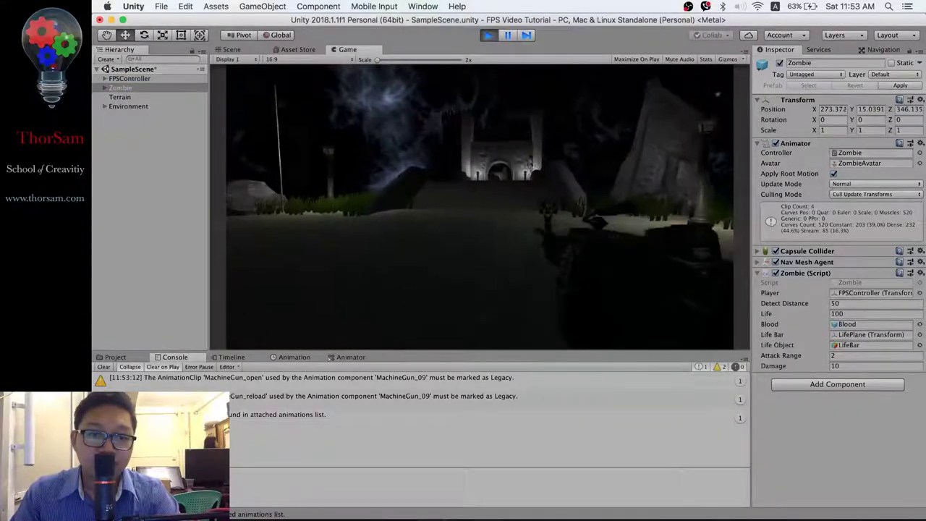
Walk the player through the castle gate toward the archway, then stop play mode
{"action": "key", "text": "w"}
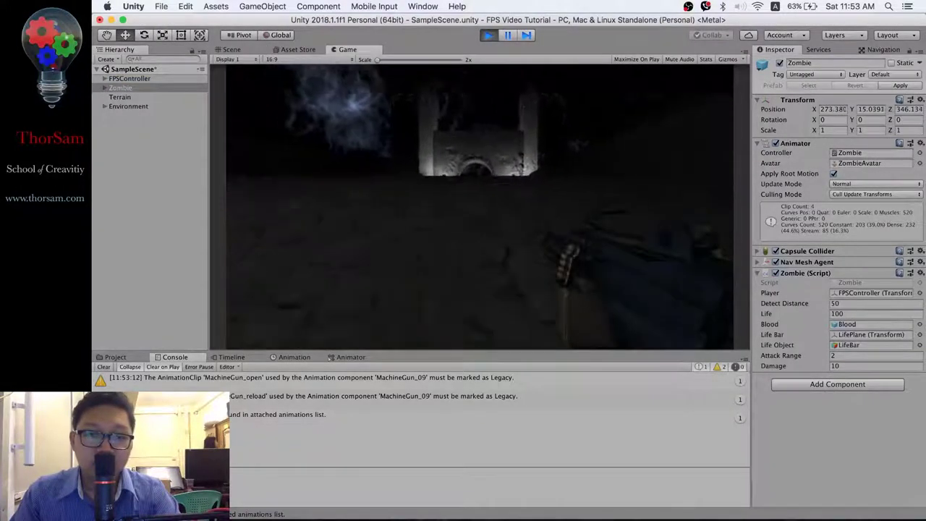
{"action": "key", "text": "w"}
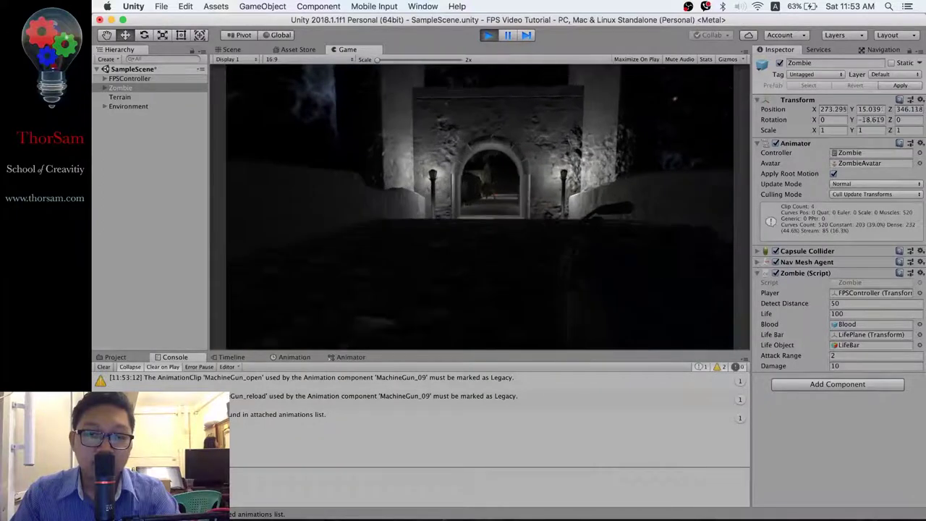
{"action": "key", "text": "w"}
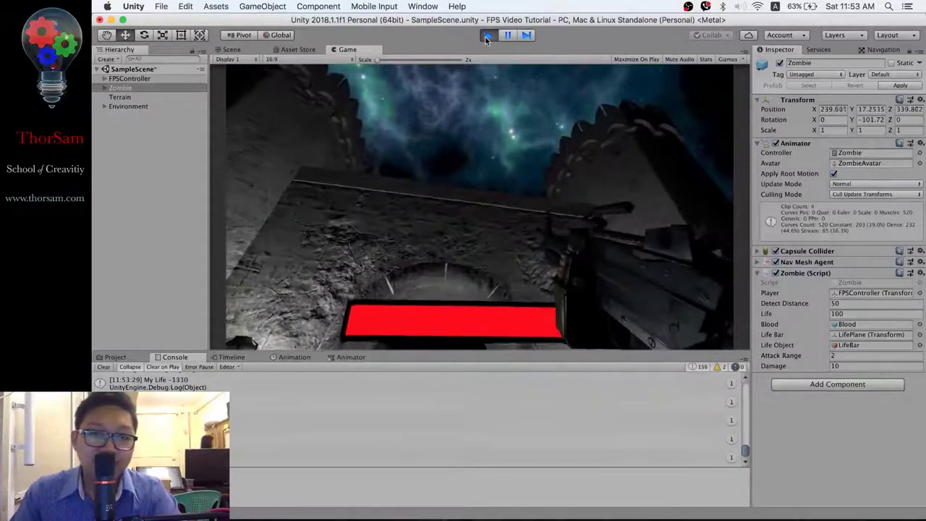
{"action": "left_click", "coordinate": [487, 35]}
{"action": "key", "text": "super+Tab"}
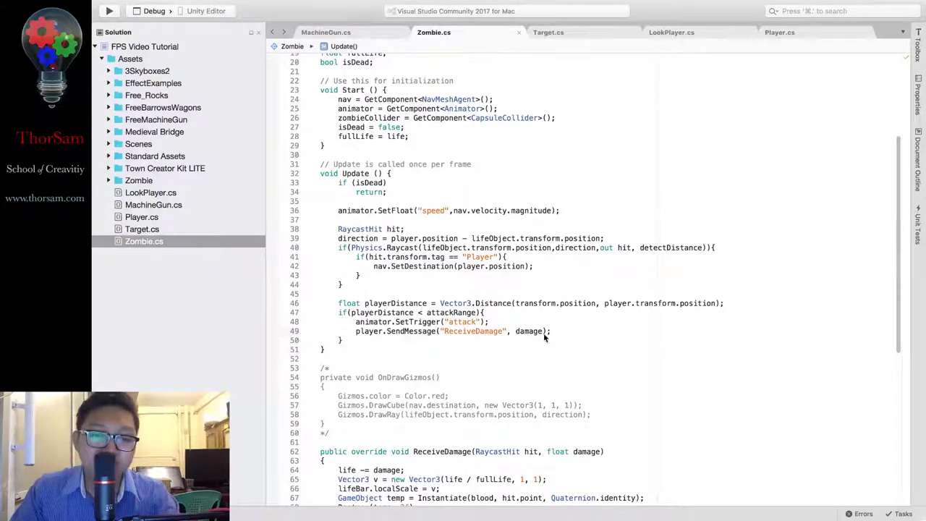
Delete the SendMessage and SetTrigger calls from lines 48–49, leaving the in-range block empty
{"action": "left_click_drag", "start_coordinate": [558, 330], "coordinate": [358, 333]}
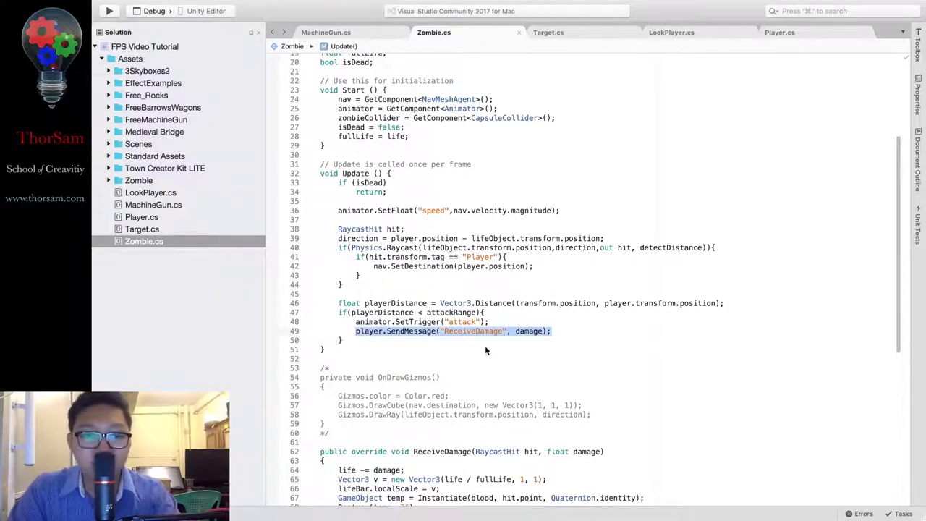
{"action": "key", "text": "BackSpace"}
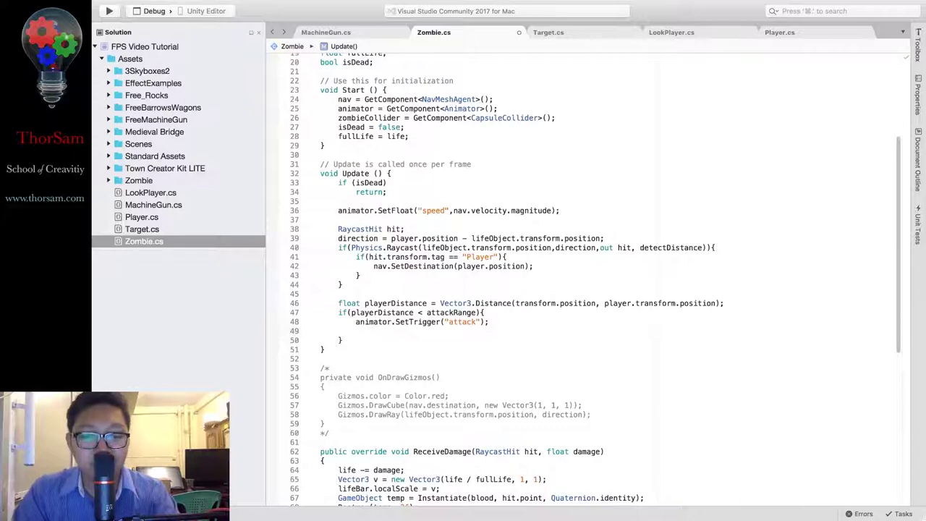
{"action": "key", "text": "BackSpace"}
{"action": "left_click_drag", "start_coordinate": [490, 322], "coordinate": [356, 325]}
{"action": "key", "text": "BackSpace"}
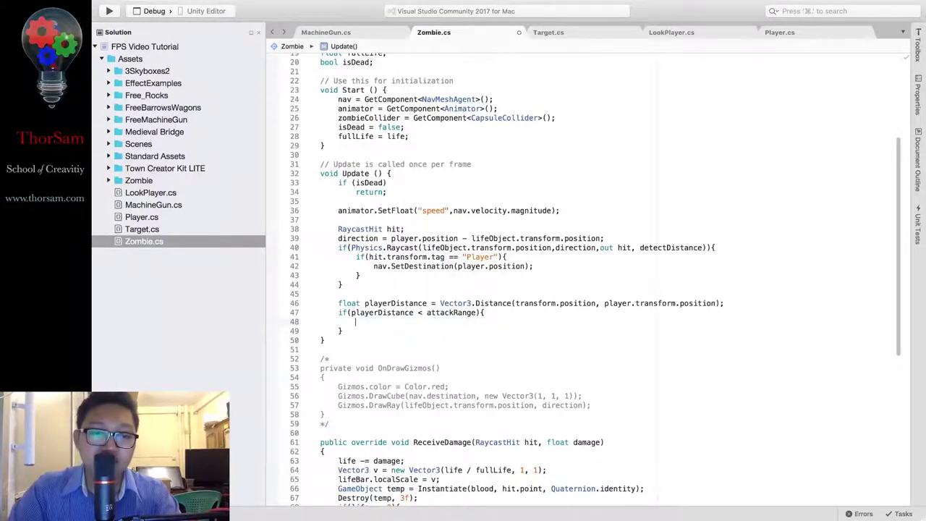
Start a nested if(animator.GetCurrentAnimatorStateInfo(0).IsName( condition inside the attack-range check
{"action": "type", "text": "if"}
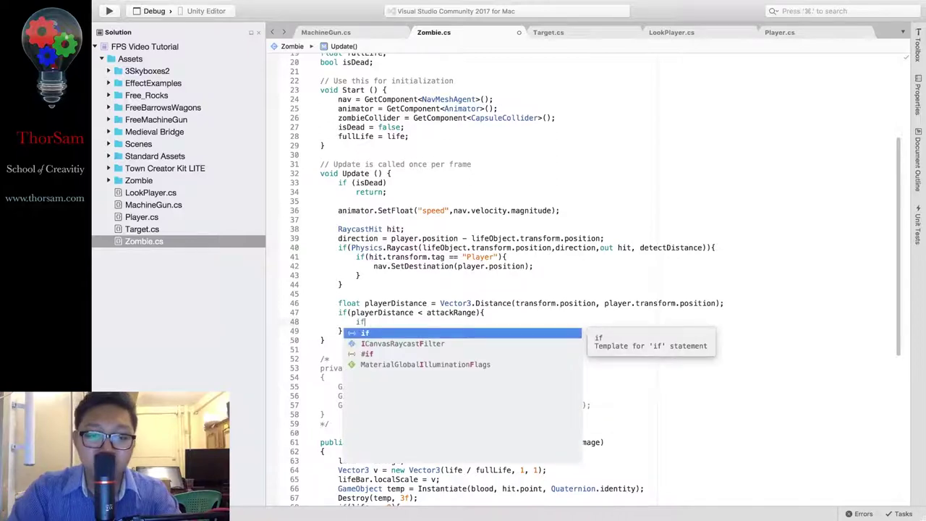
{"action": "type", "text": "(animator."}
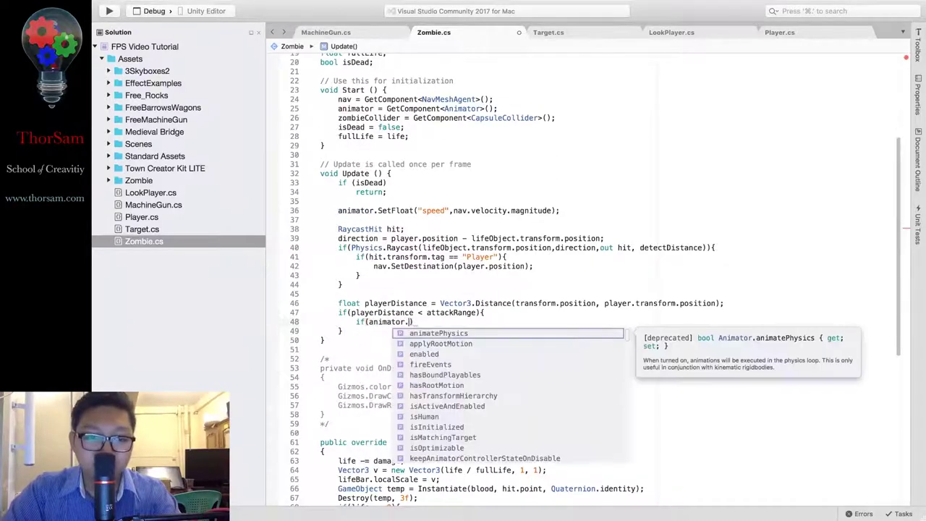
{"action": "type", "text": "get"}
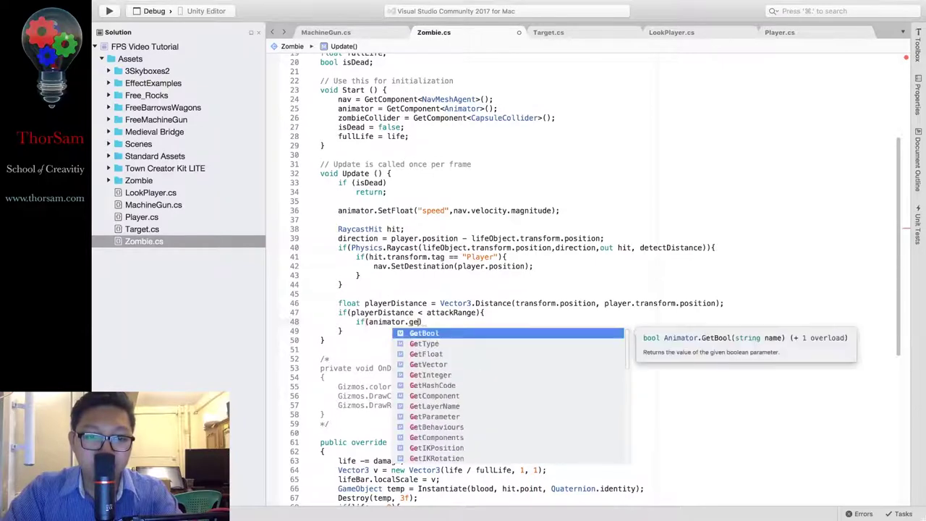
{"action": "type", "text": "s"}
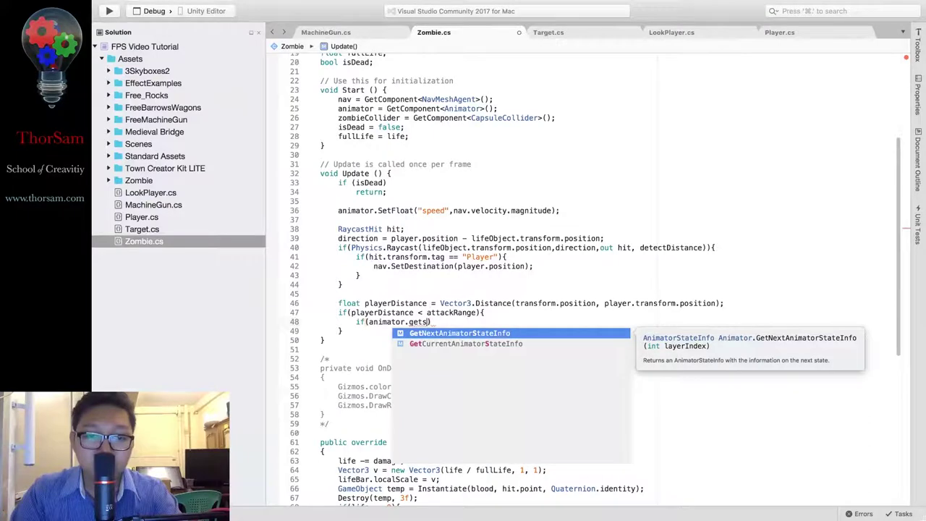
{"action": "key", "text": "Down"}
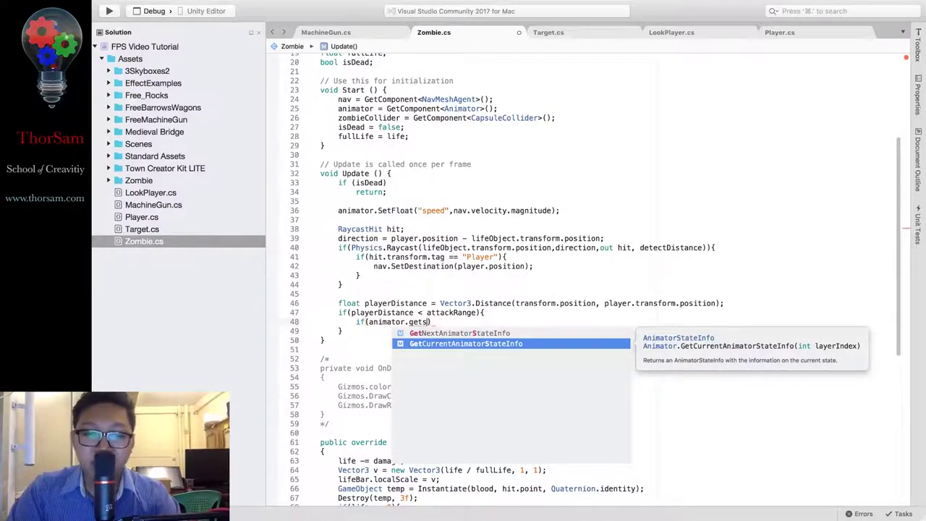
{"action": "key", "text": "Return"}
{"action": "type", "text": "("}
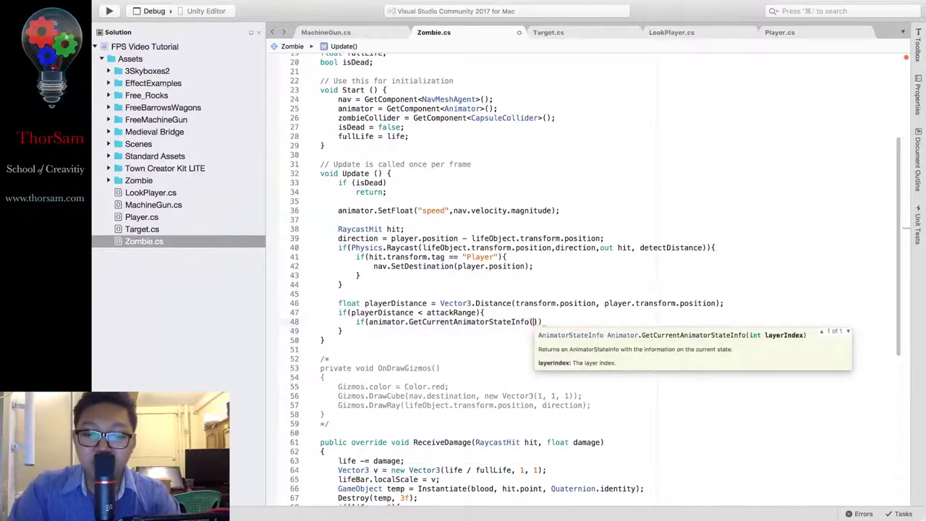
{"action": "type", "text": "0"}
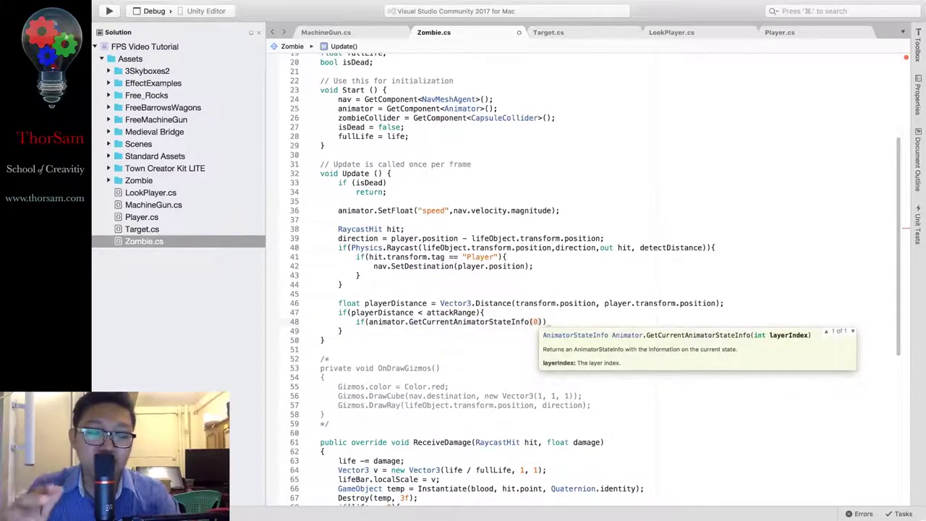
{"action": "type", "text": ")"}
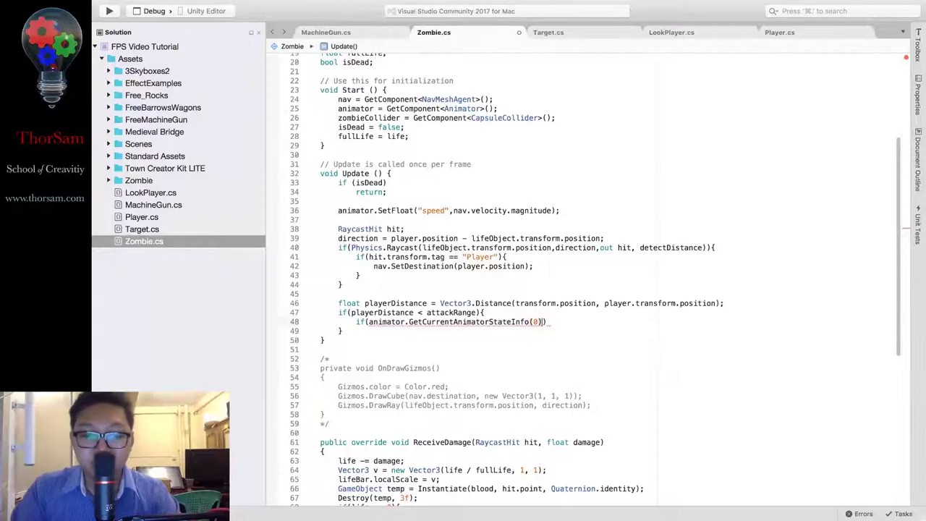
{"action": "type", "text": "."}
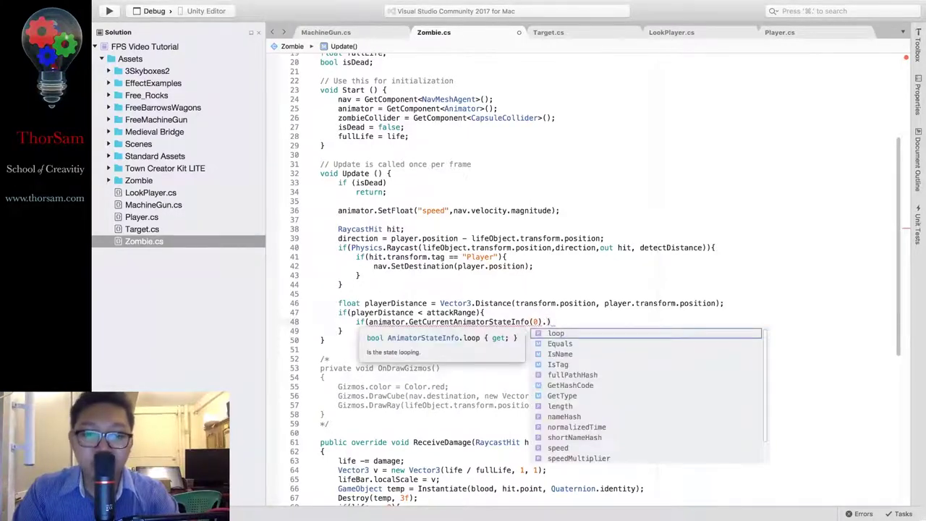
{"action": "key", "text": "Down"}
{"action": "key", "text": "Down"}
{"action": "key", "text": "Down"}
{"action": "key", "text": "Down"}
{"action": "key", "text": "Down"}
{"action": "key", "text": "Down"}
{"action": "type", "text": "na"}
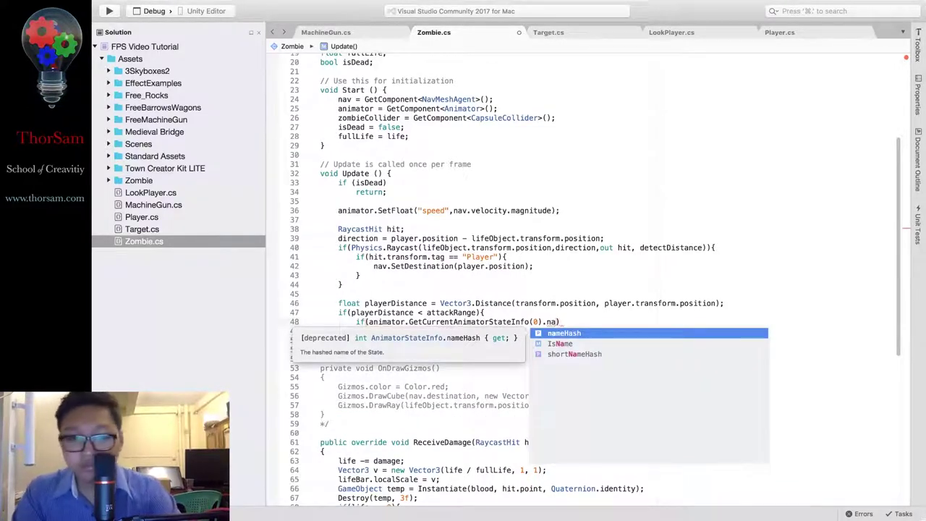
{"action": "key", "text": "Down"}
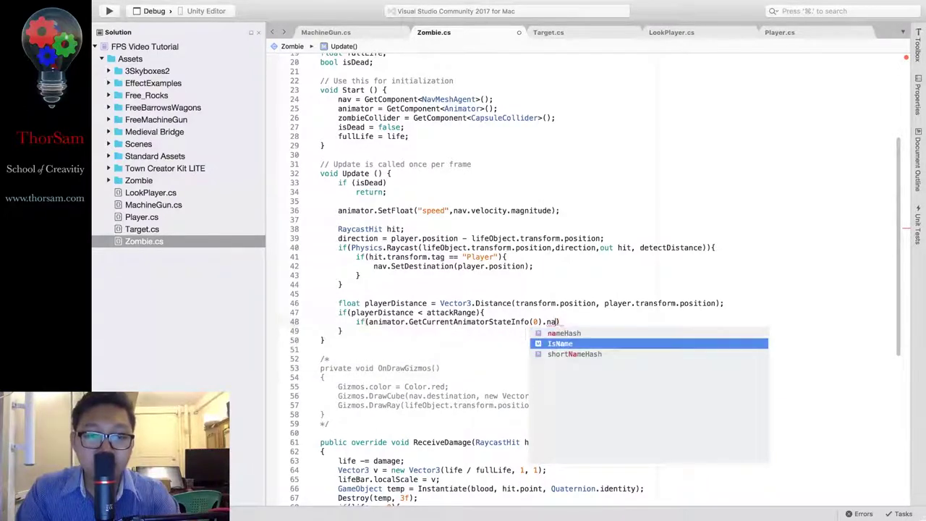
{"action": "key", "text": "Return"}
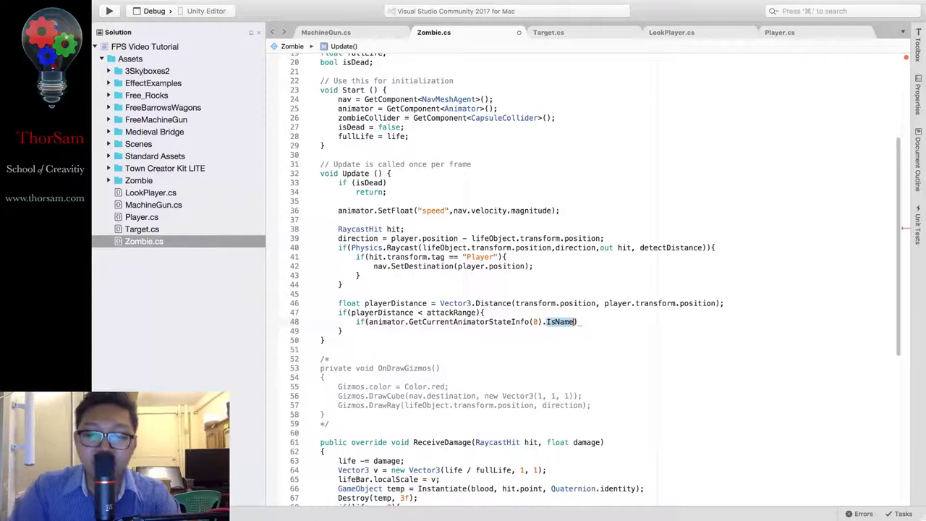
{"action": "type", "text": "("}
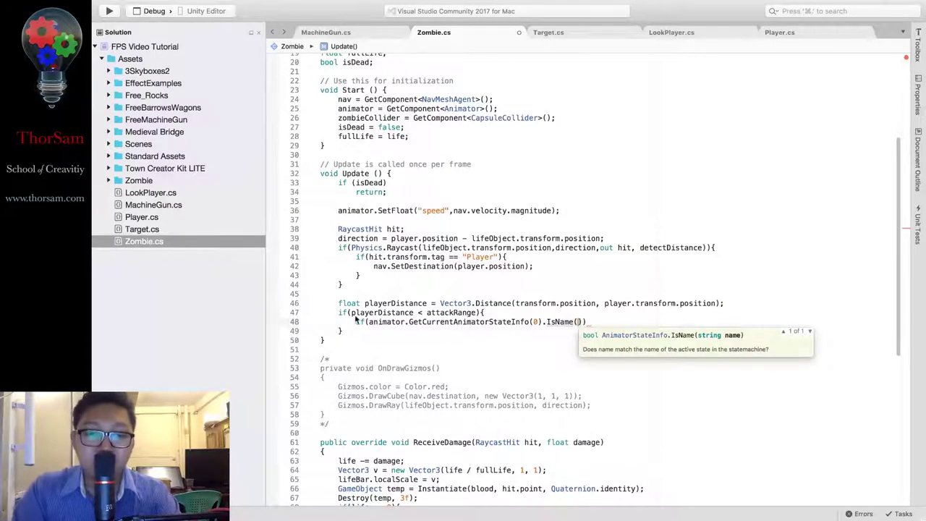
{"action": "key", "text": "super+Tab"}
Look up the attack state name in the zombie's Animator graph and pass "attack" to IsName
{"action": "left_click", "coordinate": [346, 357]}
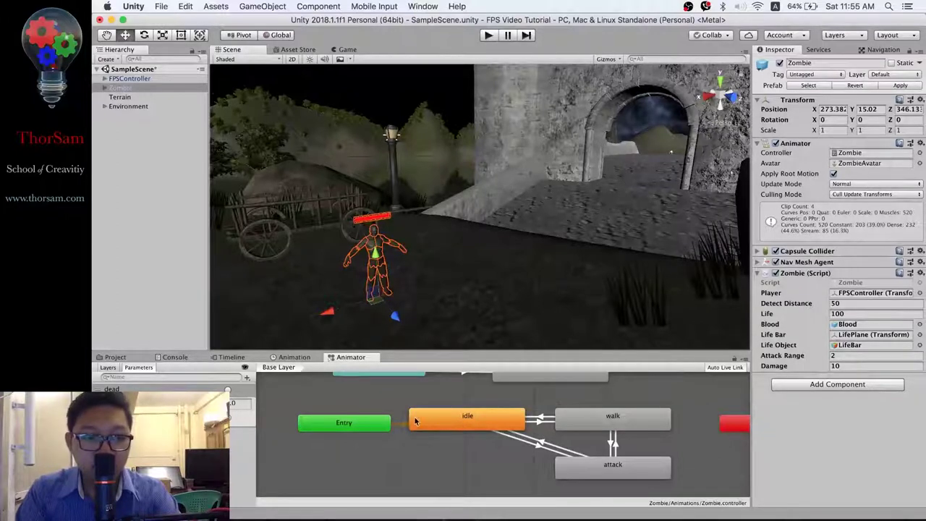
{"action": "scroll", "coordinate": [595, 434], "scroll_direction": "down", "scroll_amount": 5}
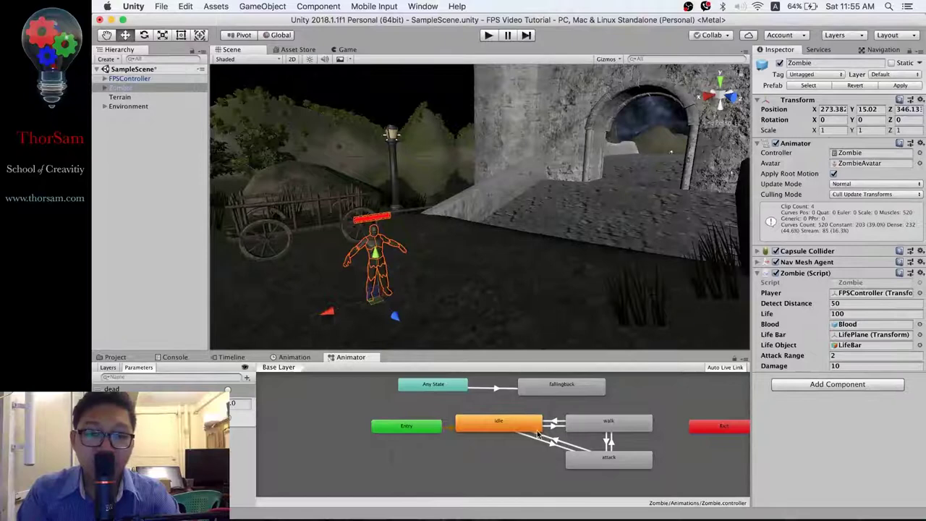
{"action": "key", "text": "ctrl+Right"}
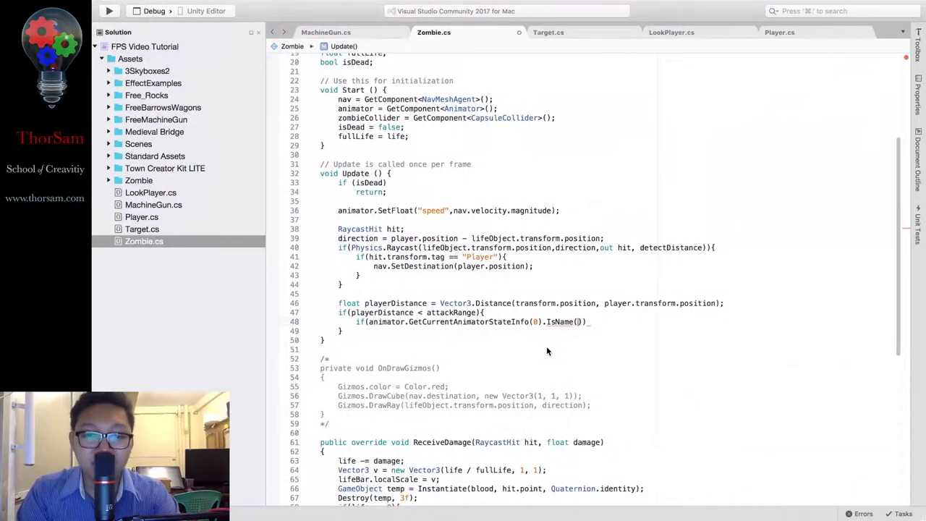
{"action": "key", "text": "ctrl+Left"}
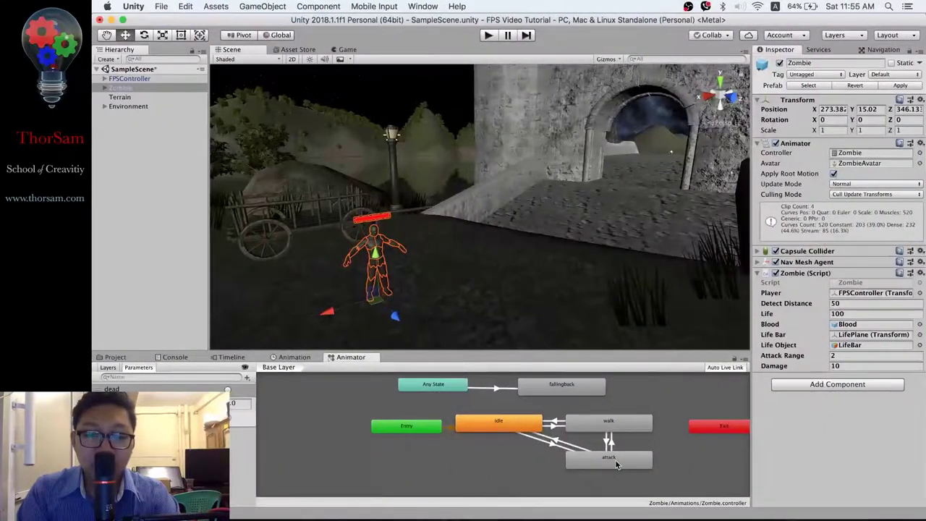
{"action": "key", "text": "ctrl+Right"}
{"action": "type", "text": "\""}
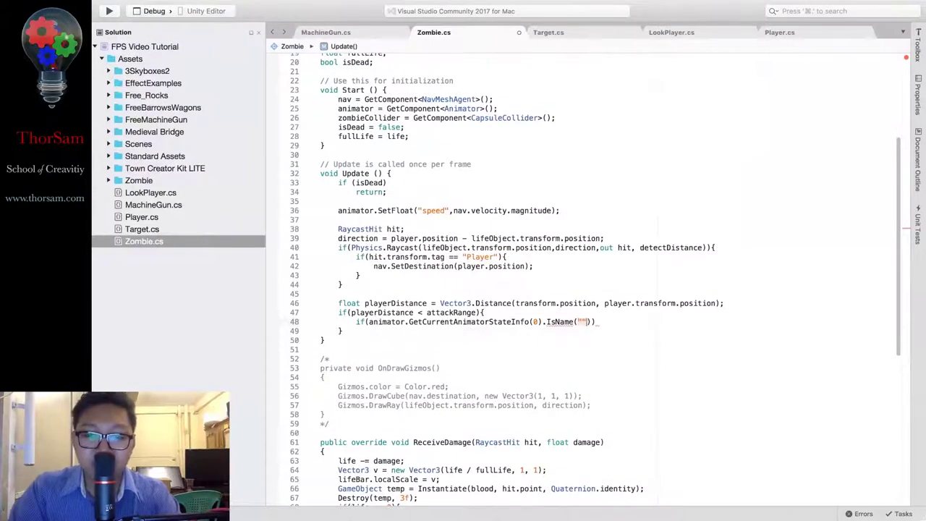
{"action": "type", "text": "attack"}
Give the IsName("attack") check an empty block plus an else branch, starting animator.SetTrigger
{"action": "key", "text": "End"}
{"action": "type", "text": "{"}
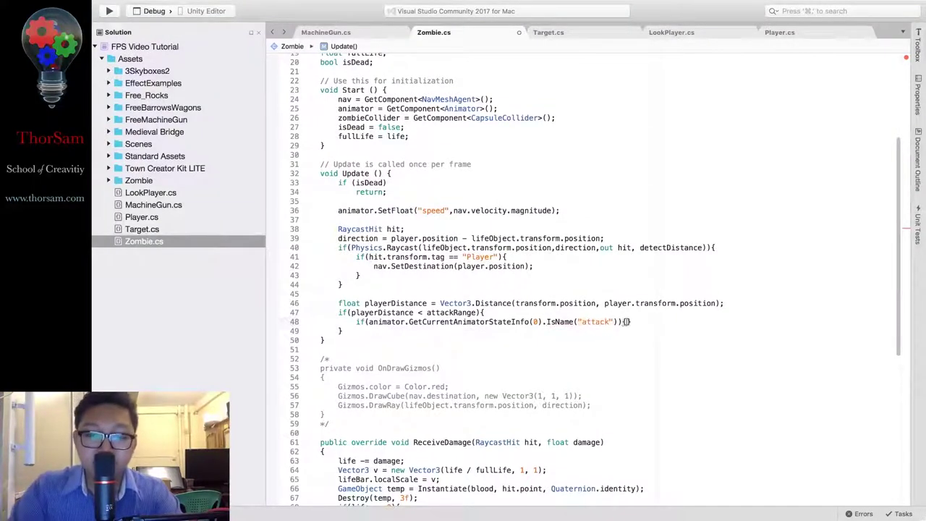
{"action": "key", "text": "Return"}
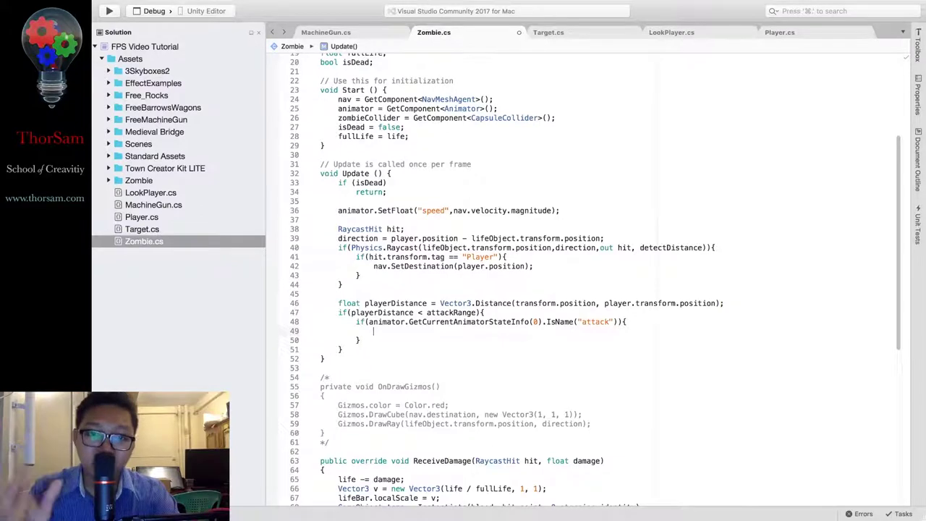
{"action": "left_click", "coordinate": [372, 321]}
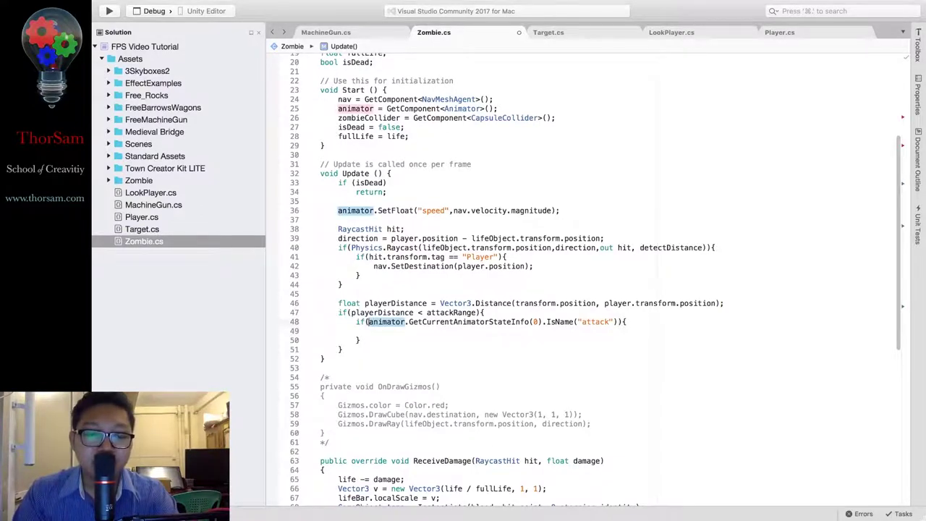
{"action": "left_click", "coordinate": [368, 331]}
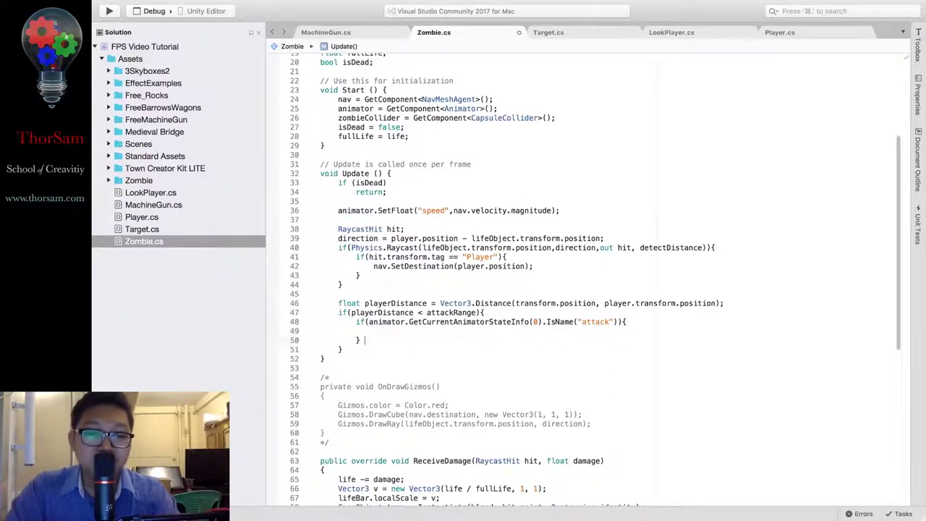
{"action": "type", "text": "else{"}
{"action": "key", "text": "Return"}
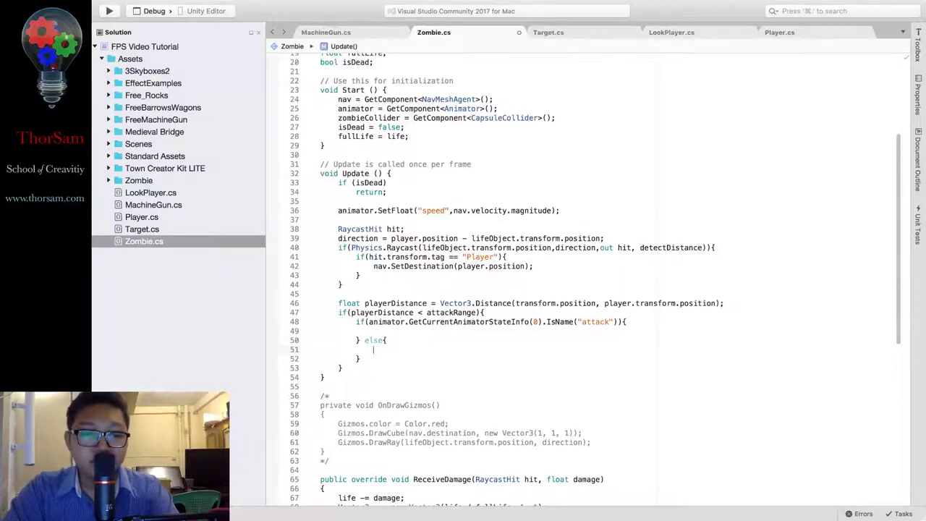
{"action": "type", "text": "animator.set"}
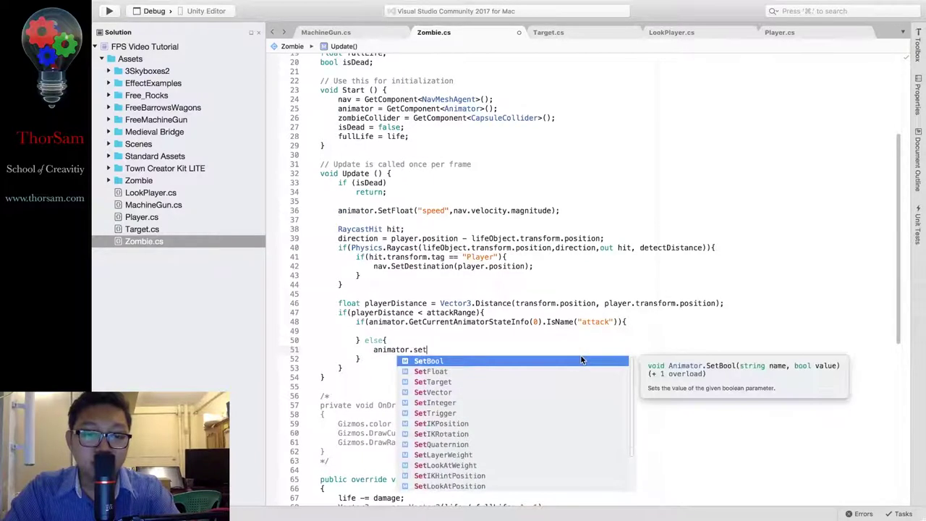
{"action": "type", "text": "tr"}
Complete animator.SetTrigger("attack"); in the else branch
{"action": "key", "text": "Return"}
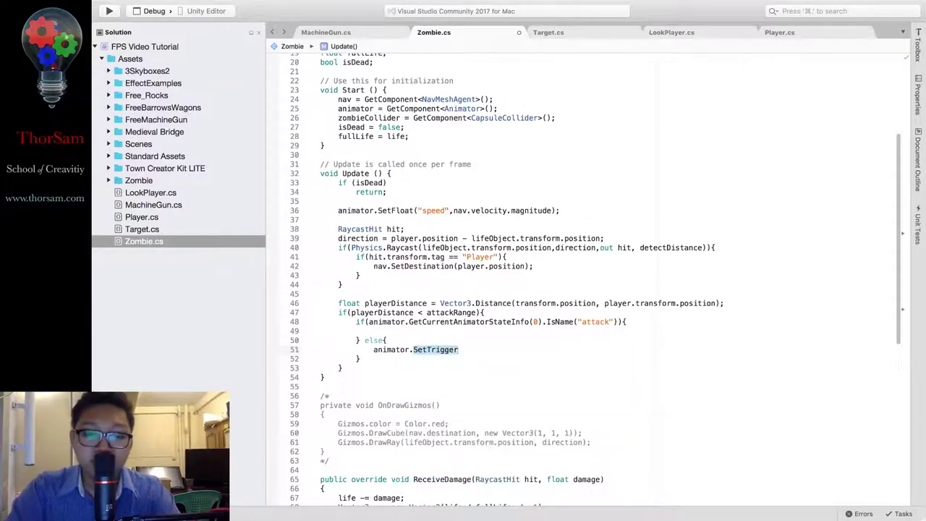
{"action": "type", "text": "();"}
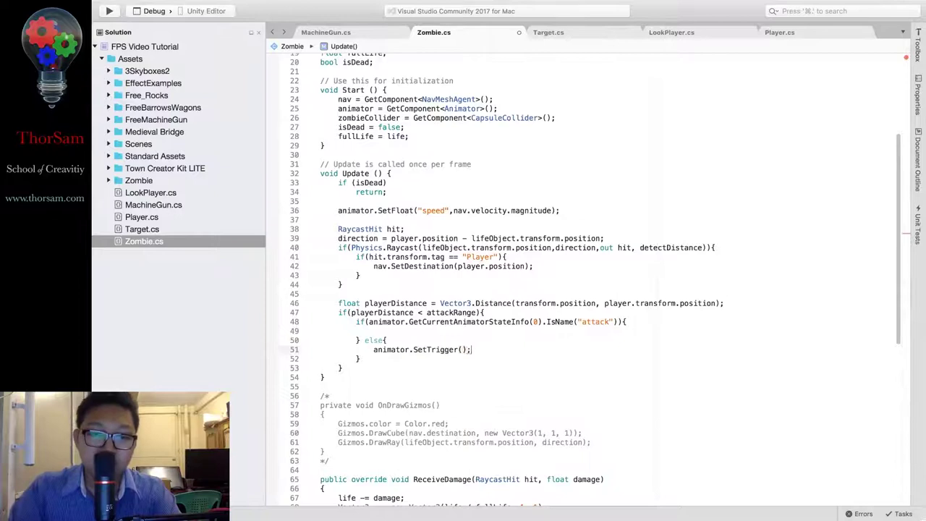
{"action": "type", "text": "\""}
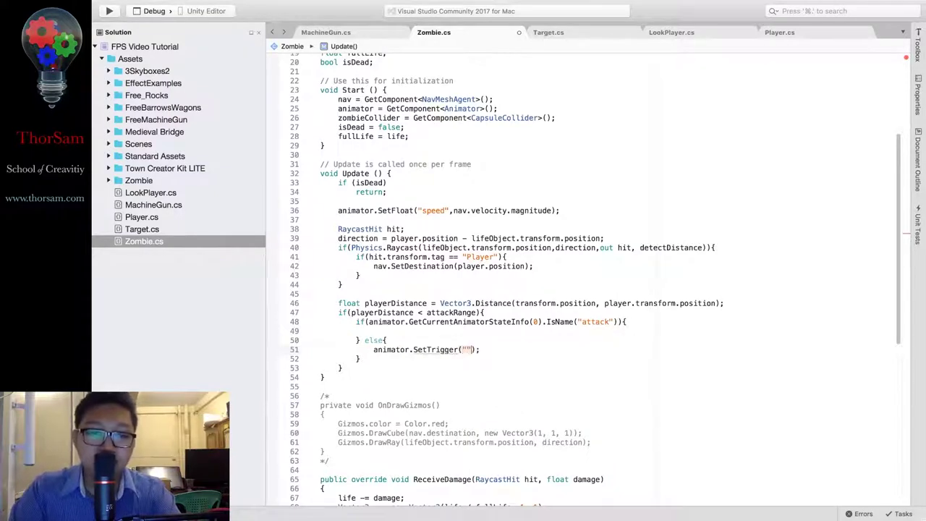
{"action": "type", "text": "attact"}
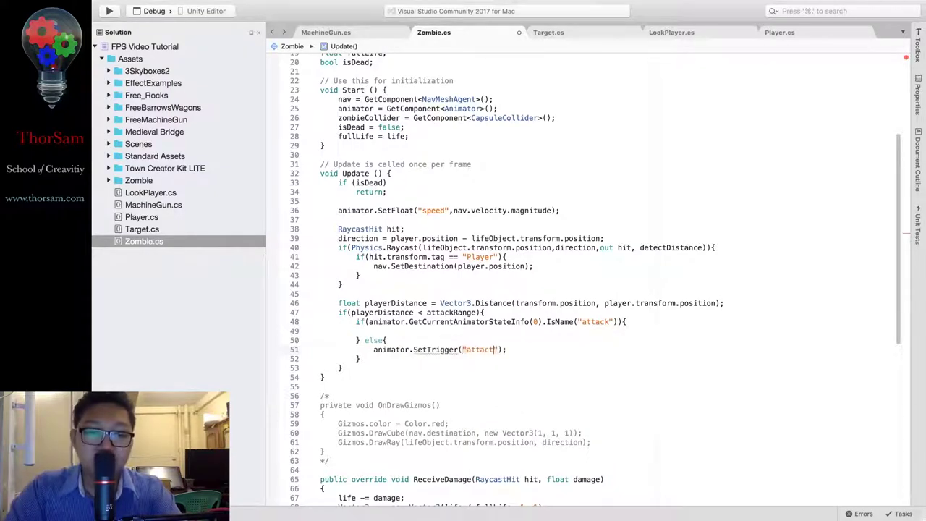
{"action": "type", "text": "k"}
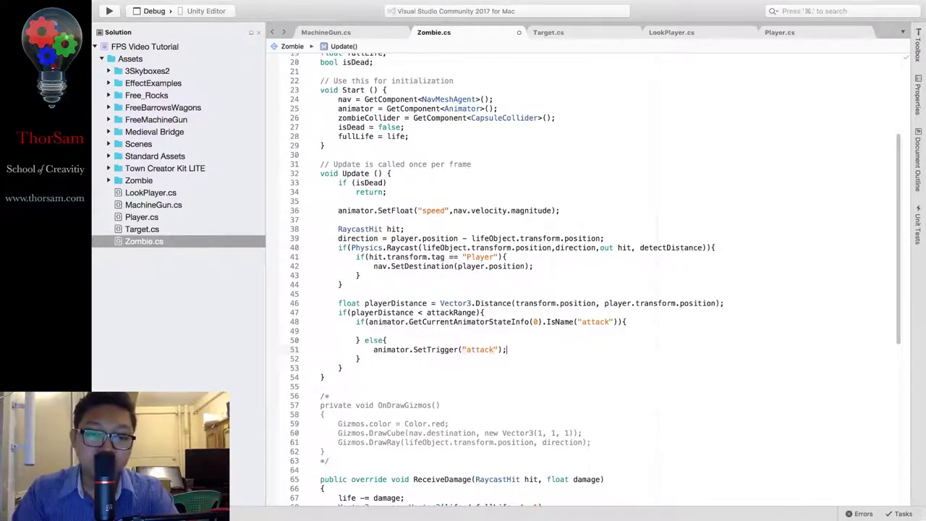
{"action": "key", "text": "Return"}
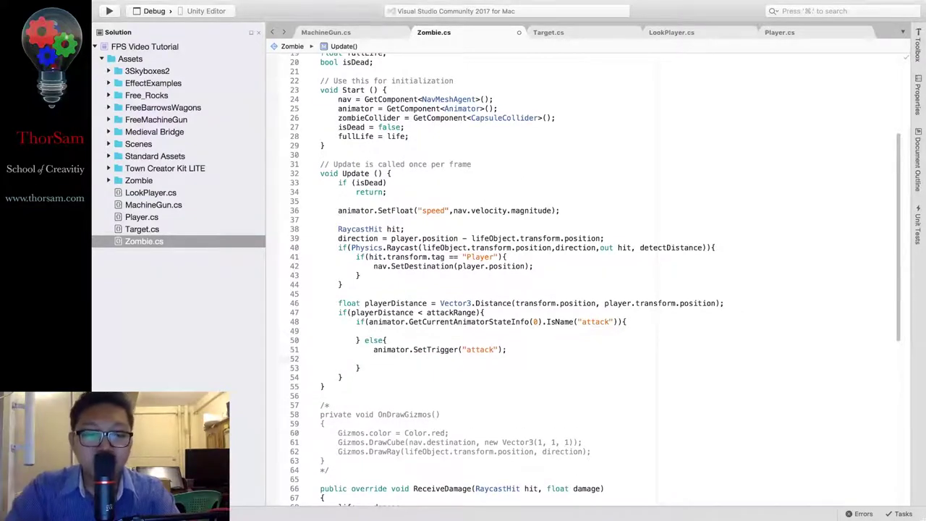
{"action": "type", "text": "a"}
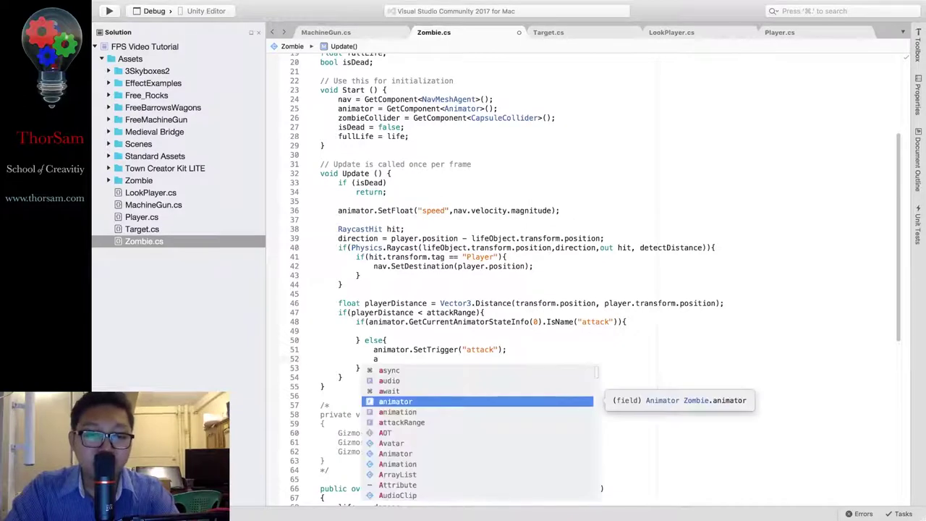
{"action": "key", "text": "BackSpace"}
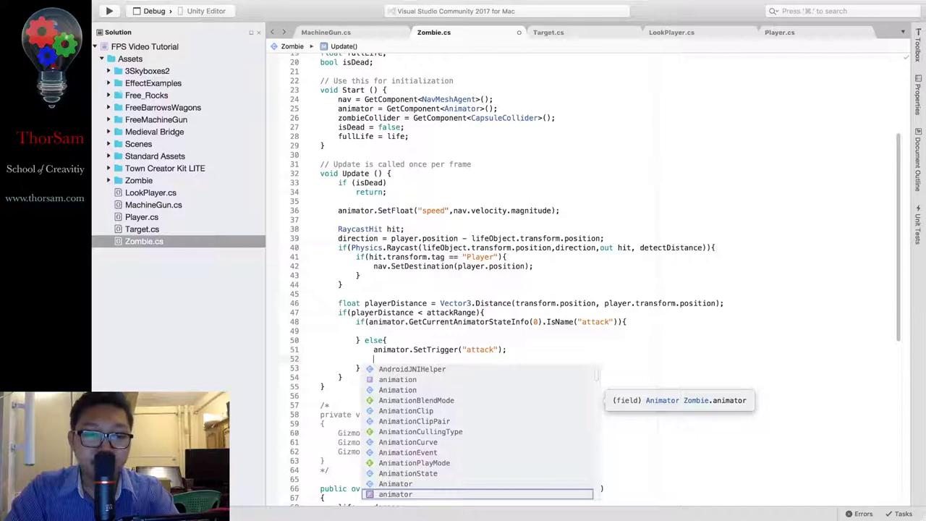
Begin a player.SendMessage("") call below it and bring up Player.cs to check the method
{"action": "type", "text": "pal"}
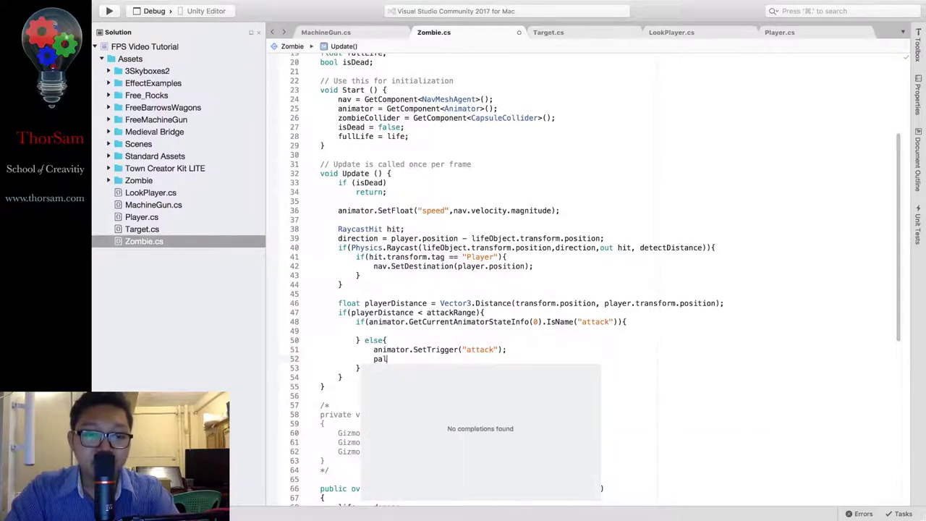
{"action": "key", "text": "BackSpace"}
{"action": "key", "text": "BackSpace"}
{"action": "type", "text": "la"}
{"action": "key", "text": "Return"}
{"action": "type", "text": "."}
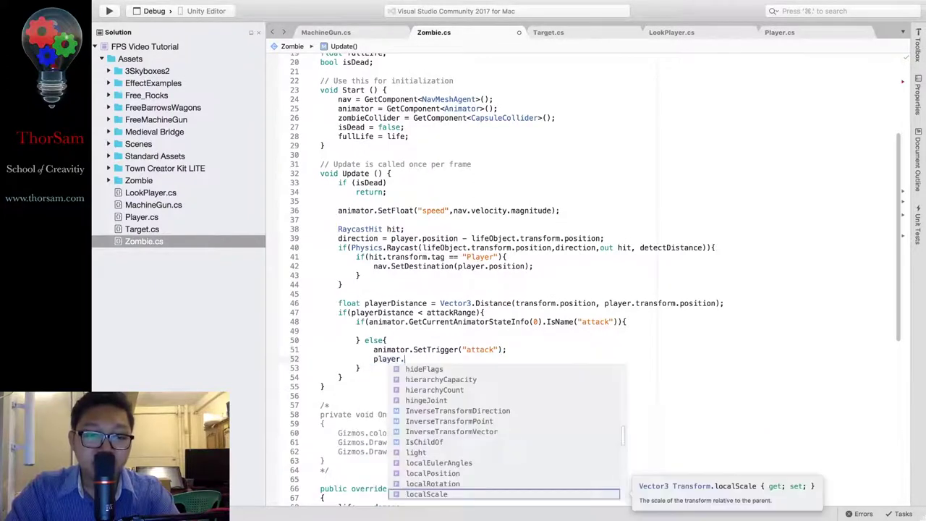
{"action": "type", "text": "se"}
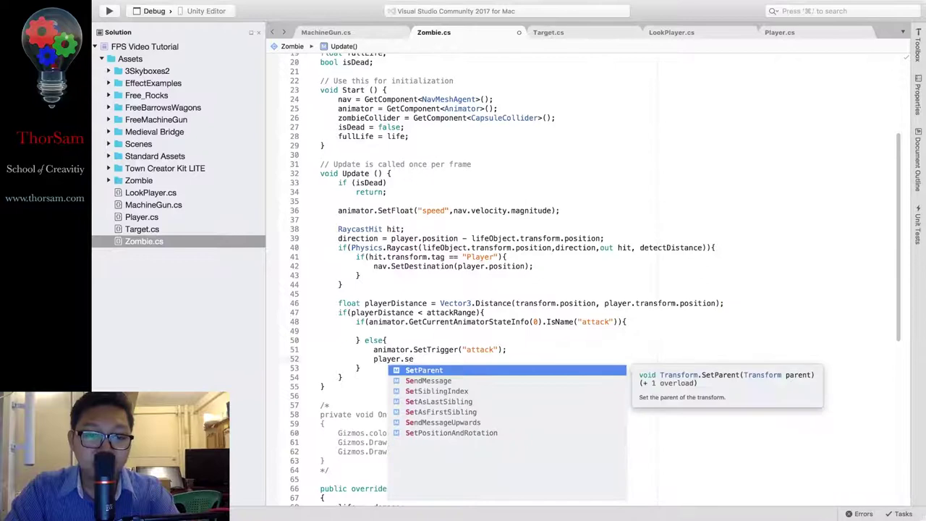
{"action": "key", "text": "Down"}
{"action": "key", "text": "Return"}
{"action": "type", "text": "();"}
{"action": "type", "text": "\"\");"}
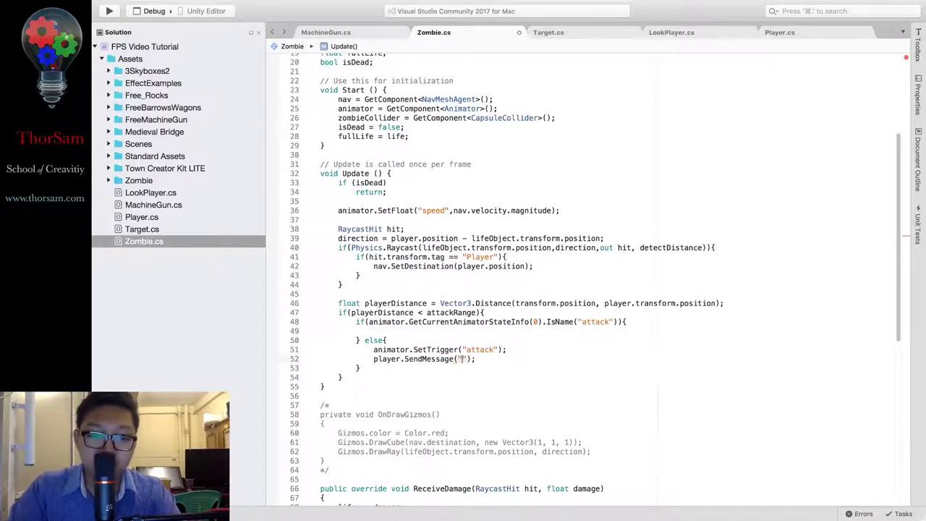
{"action": "left_click", "coordinate": [828, 36]}
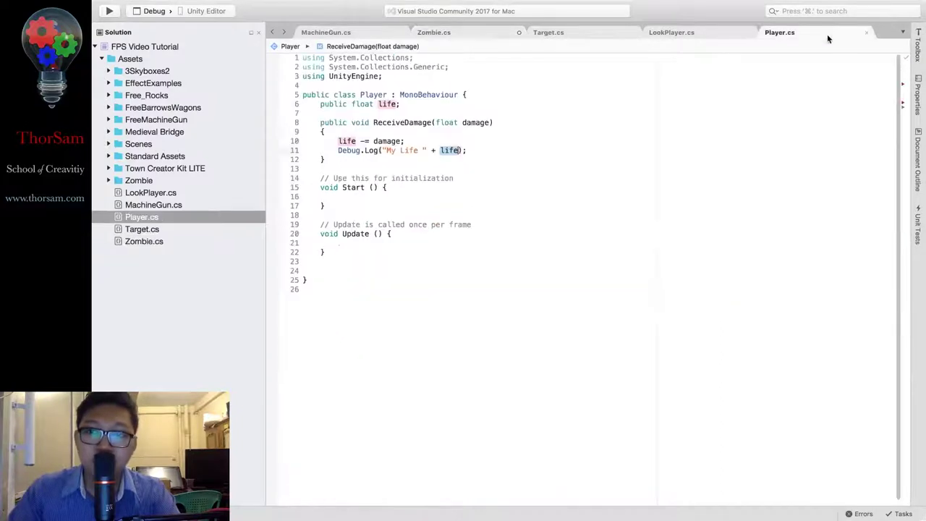
Copy the ReceiveDamage name from line 8 of Player.cs, undoing a stray edit, and return to Zombie.cs
{"action": "left_click", "coordinate": [426, 128]}
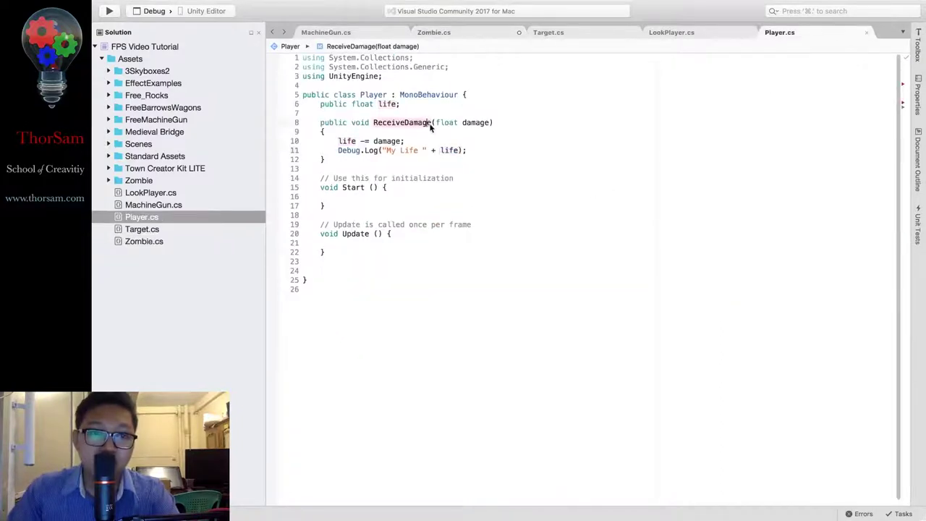
{"action": "left_click", "coordinate": [433, 127]}
{"action": "left_click_drag", "start_coordinate": [432, 127], "coordinate": [377, 123]}
{"action": "key", "text": "super+z"}
{"action": "key", "text": "super+z"}
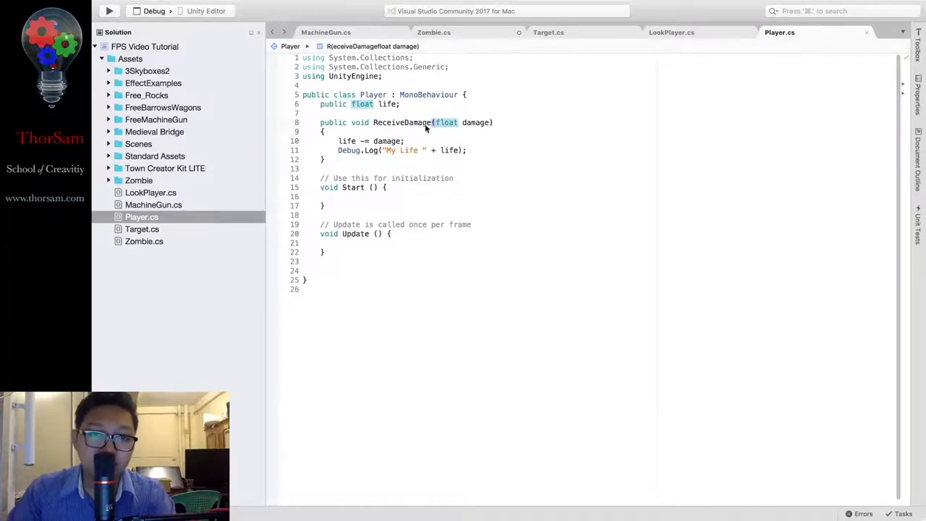
{"action": "left_click_drag", "start_coordinate": [374, 123], "coordinate": [430, 125]}
{"action": "key", "text": "super+c"}
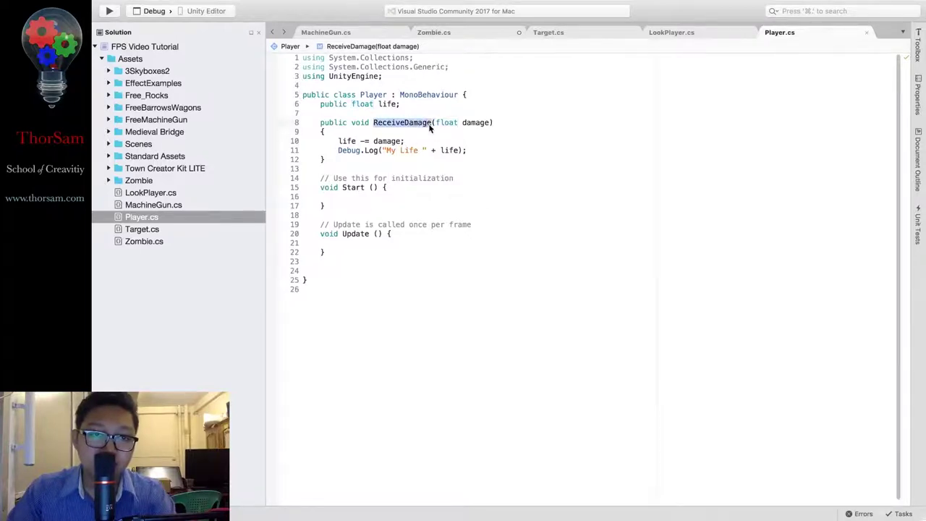
{"action": "left_click", "coordinate": [470, 34]}
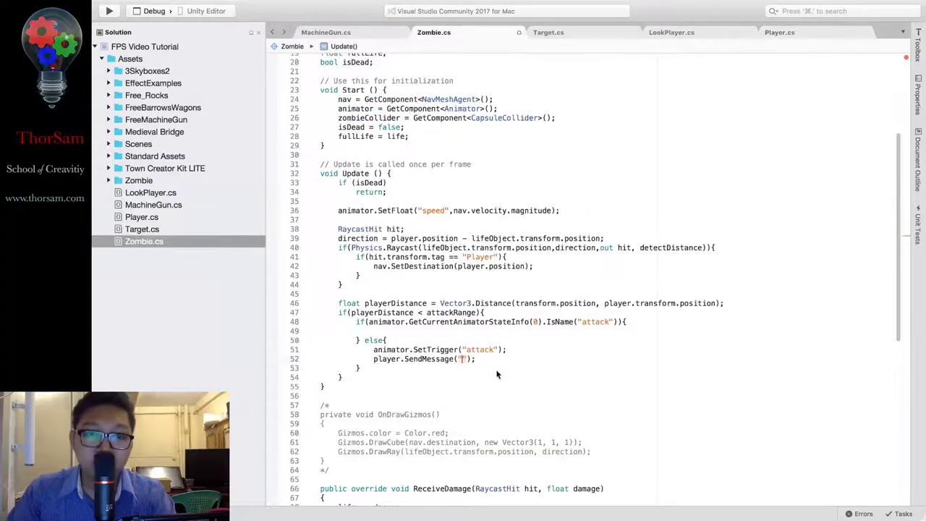
Complete the call as player.SendMessage("ReceiveDamage", damage) and save Zombie.cs
{"action": "key", "text": "super+v"}
{"action": "type", "text": "\", "}
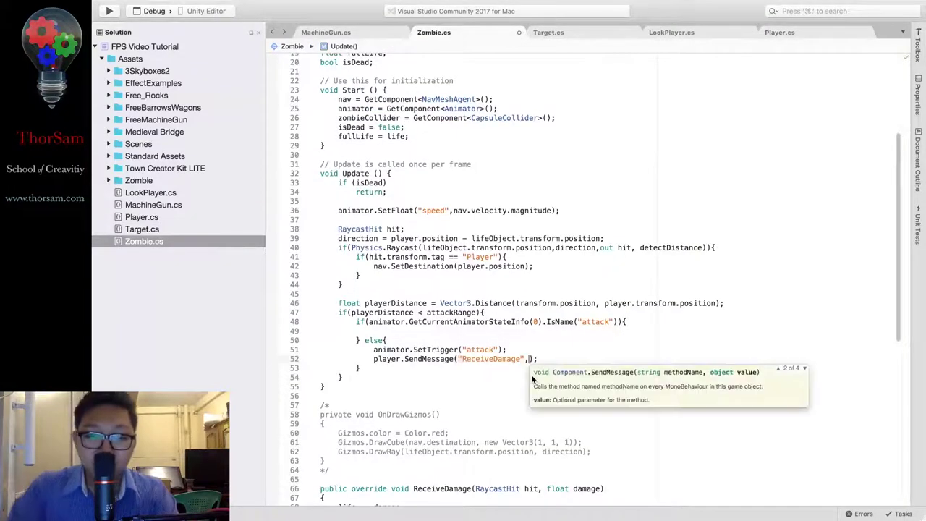
{"action": "type", "text": "damage"}
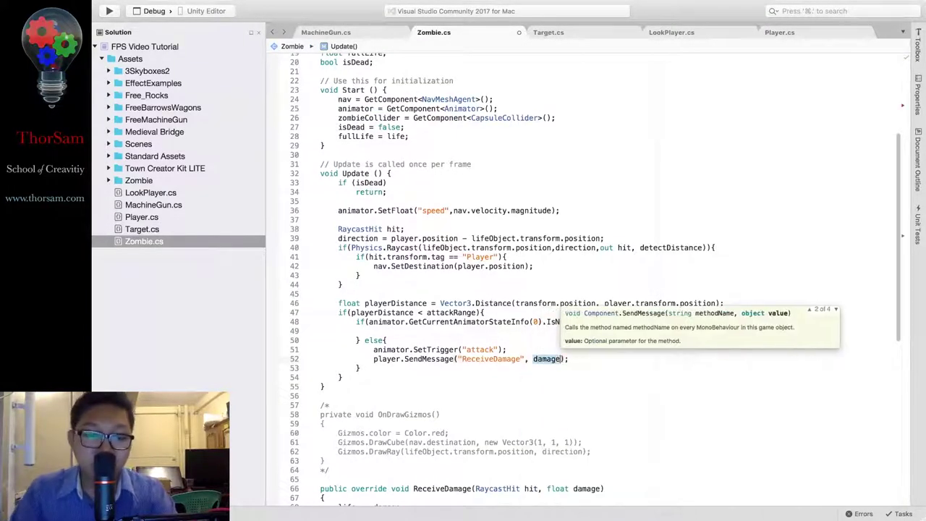
{"action": "key", "text": "super+s"}
{"action": "left_click", "coordinate": [447, 341]}
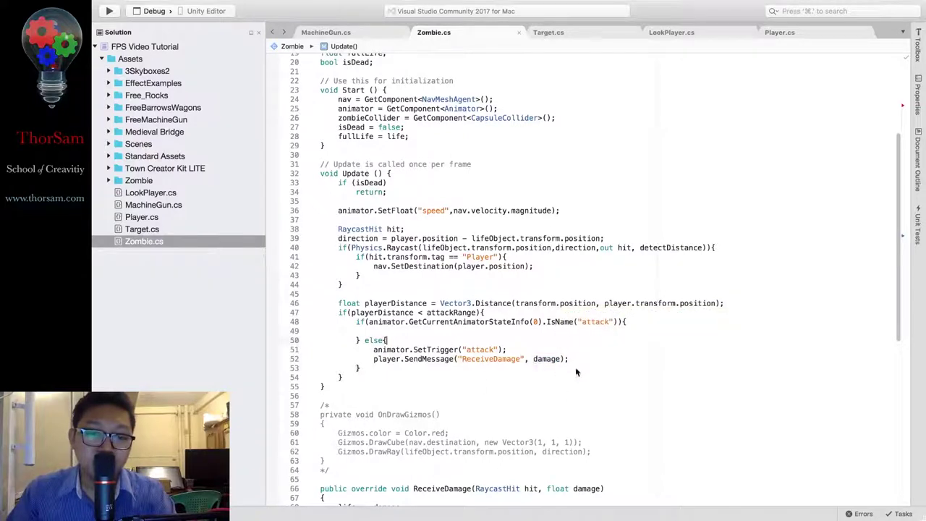
Move the attack trigger and SendMessage lines into the if block and negate its animator check with !
{"action": "left_click_drag", "start_coordinate": [560, 357], "coordinate": [373, 349]}
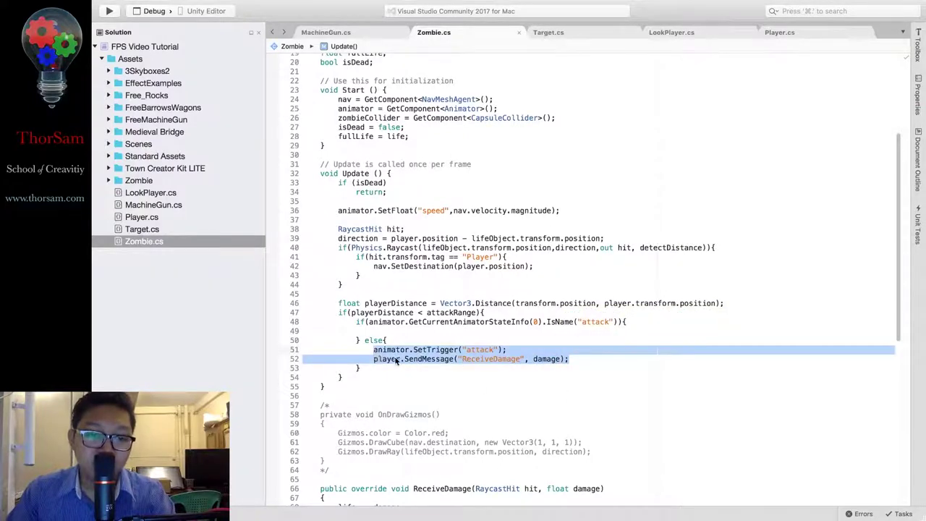
{"action": "key", "text": "BackSpace"}
{"action": "type", "text": "animator.SetTrigger(\"attack\"); player.SendMessage(\"ReceiveDamage\", damage);"}
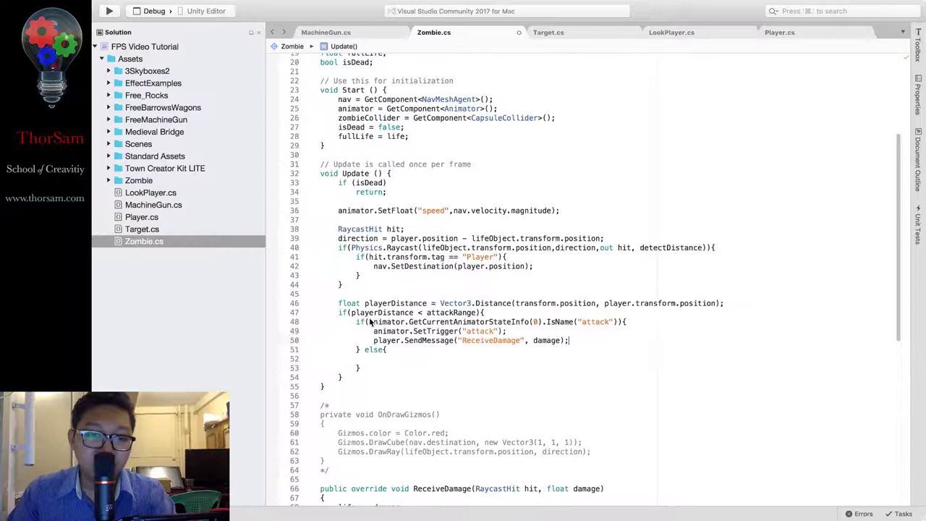
{"action": "double_click", "coordinate": [371, 322]}
{"action": "left_click", "coordinate": [367, 322]}
{"action": "type", "text": "!"}
Remove the leftover empty else block, close the if with a brace, and save Zombie.cs
{"action": "left_click", "coordinate": [355, 359]}
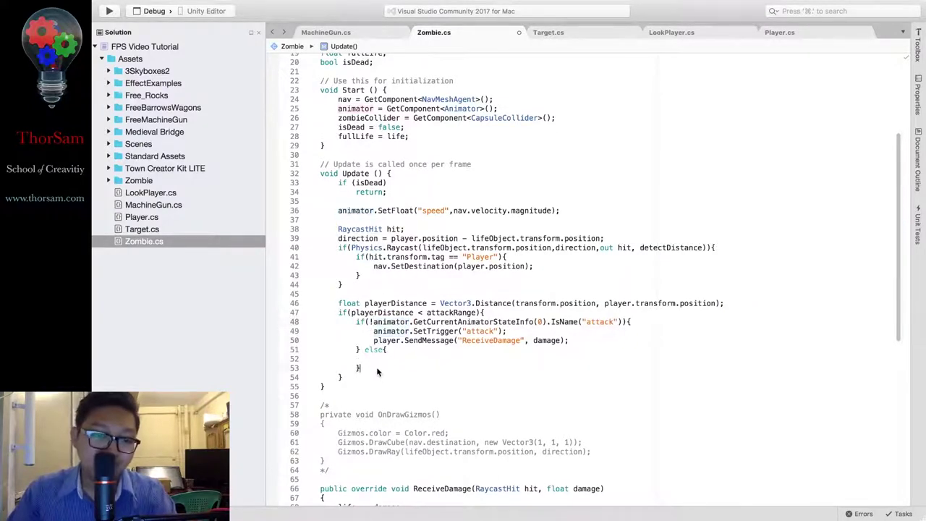
{"action": "left_click_drag", "start_coordinate": [377, 368], "coordinate": [278, 349]}
{"action": "key", "text": "BackSpace"}
{"action": "key", "text": "BackSpace"}
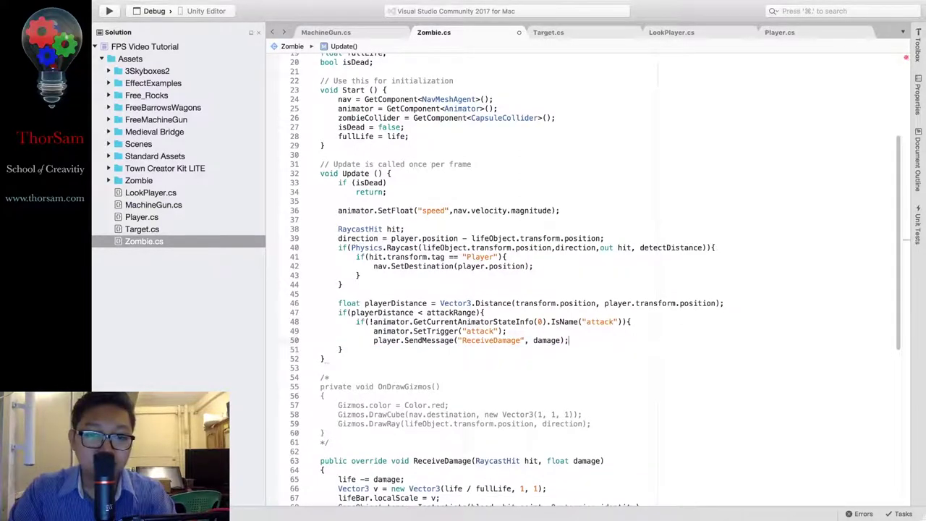
{"action": "key", "text": "Return"}
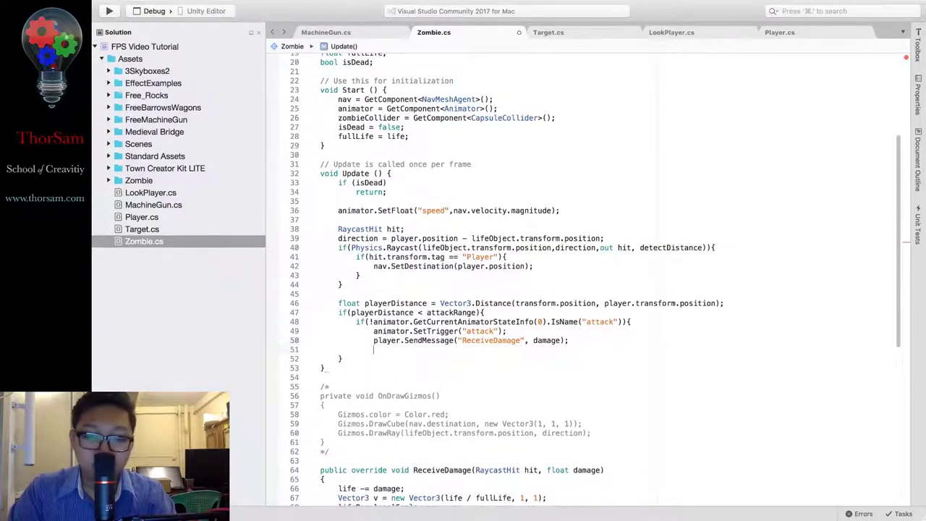
{"action": "type", "text": "}"}
{"action": "key", "text": "super+s"}
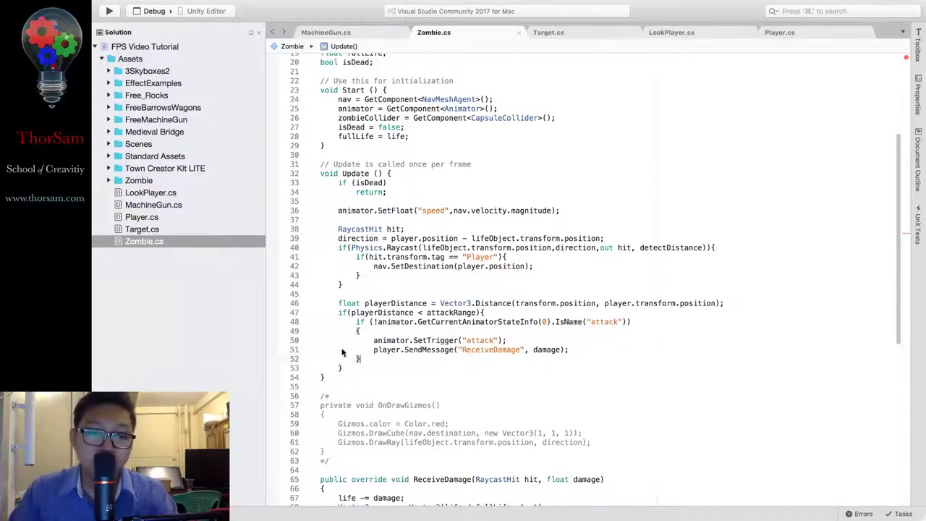
{"action": "double_click", "coordinate": [477, 321]}
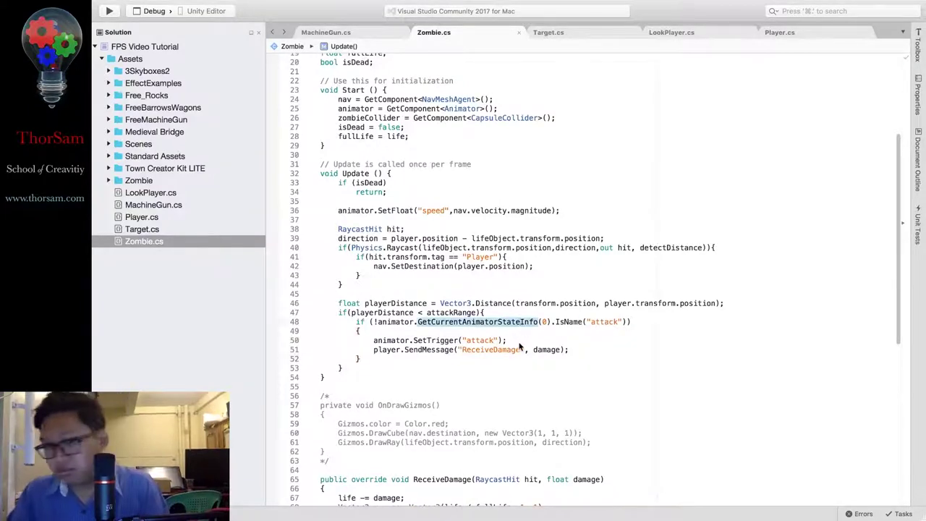
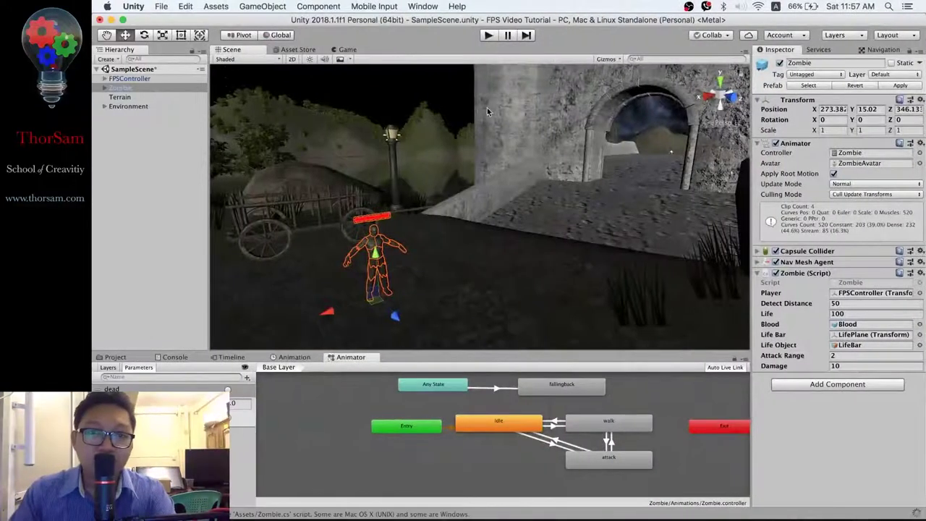
Play-test the game, walking the player through the lit archway toward the zombie, then stop
{"action": "left_click", "coordinate": [485, 37]}
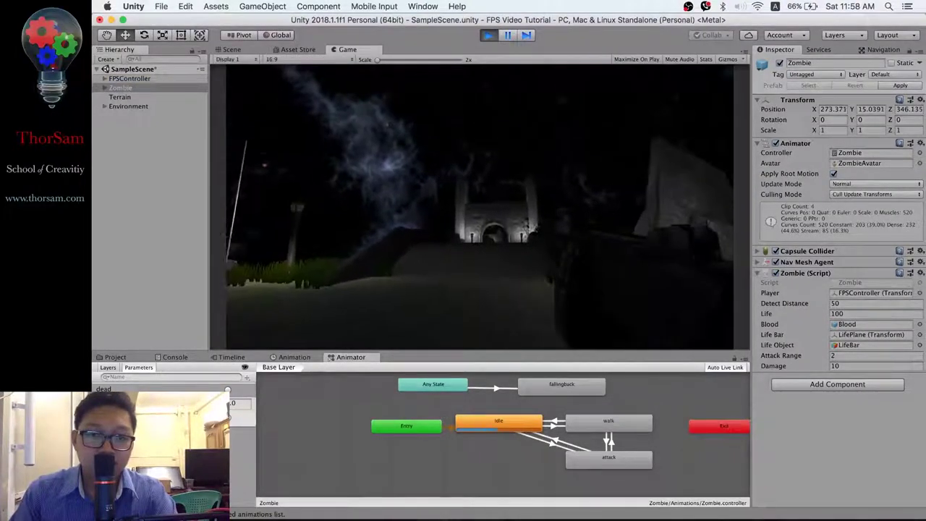
{"action": "key", "text": "w"}
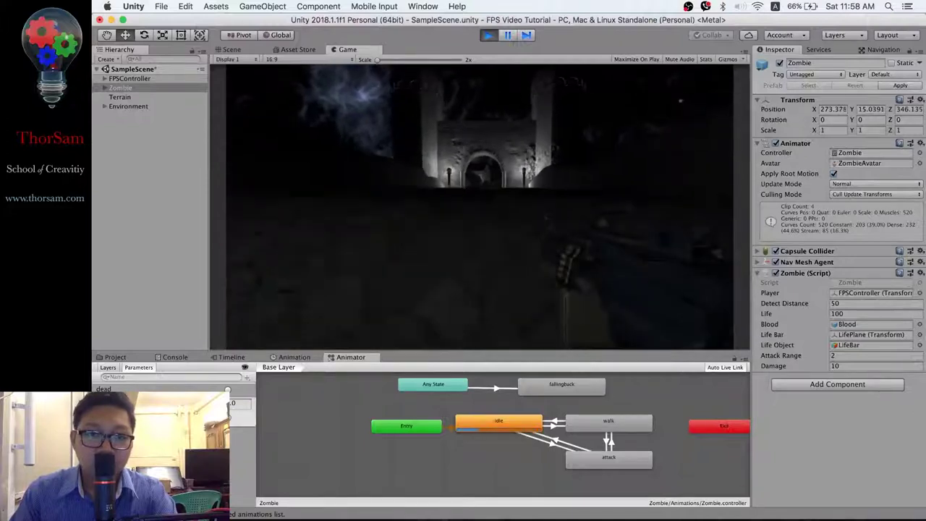
{"action": "key", "text": "w"}
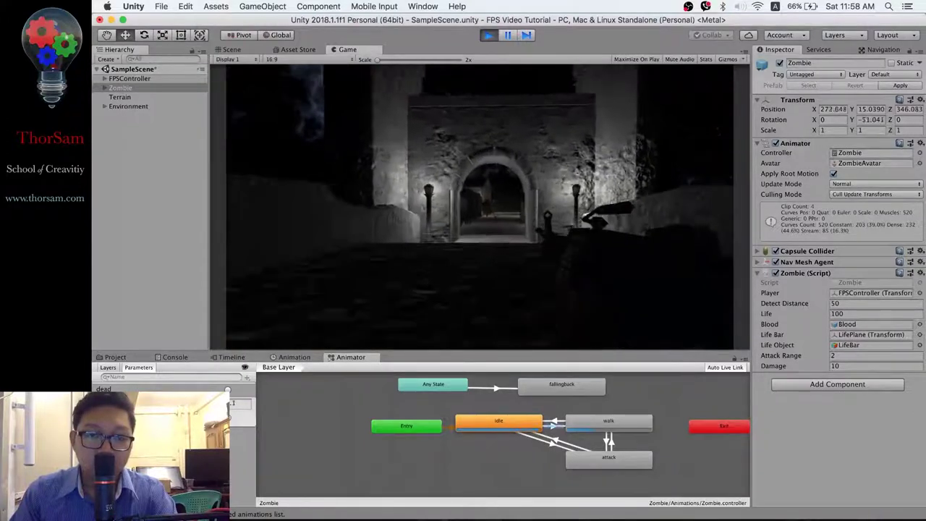
{"action": "key", "text": "w"}
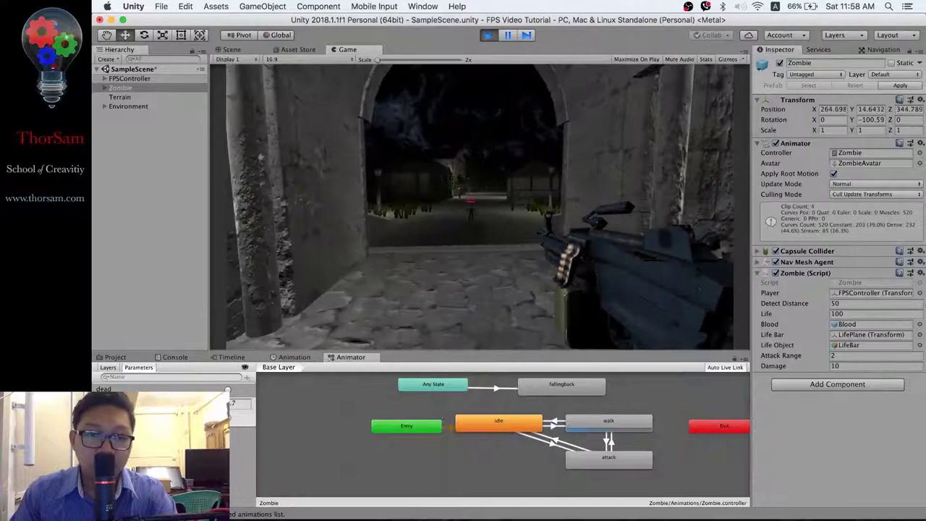
{"action": "key", "text": "w"}
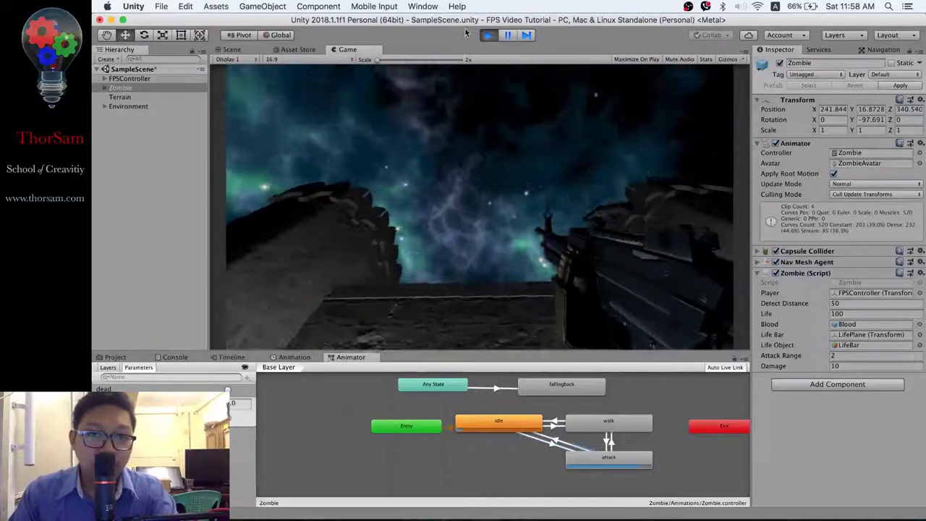
{"action": "left_click", "coordinate": [488, 35]}
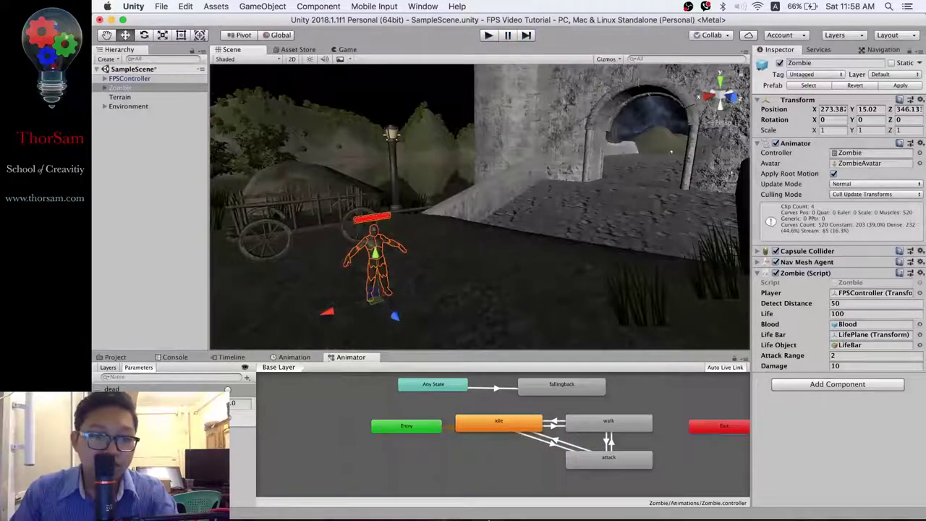
Show the Console and replay the game, watching the logged player life drop to -340
{"action": "mouse_move", "coordinate": [578, 515]}
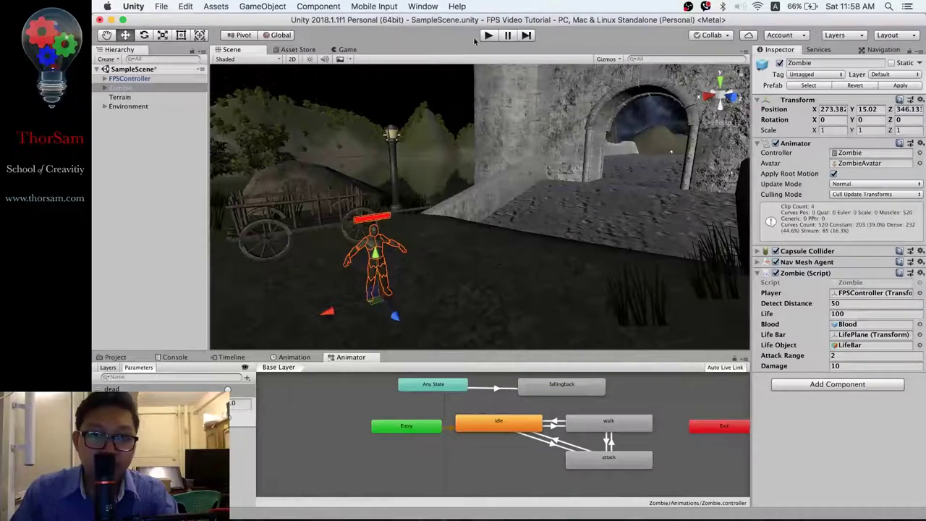
{"action": "left_click", "coordinate": [190, 358]}
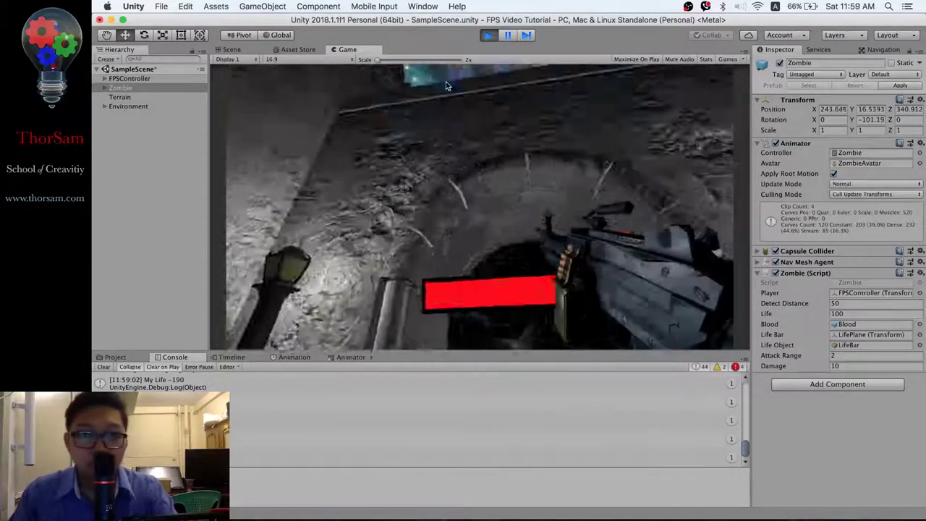
{"action": "left_click", "coordinate": [490, 36]}
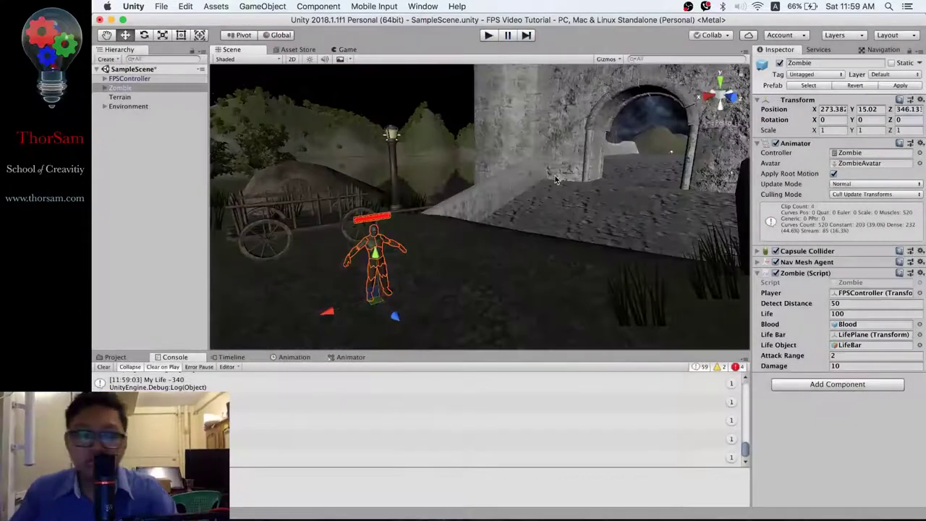
Declare a bool isAttack field below isDead in the Zombie script
{"action": "key", "text": "super+Tab"}
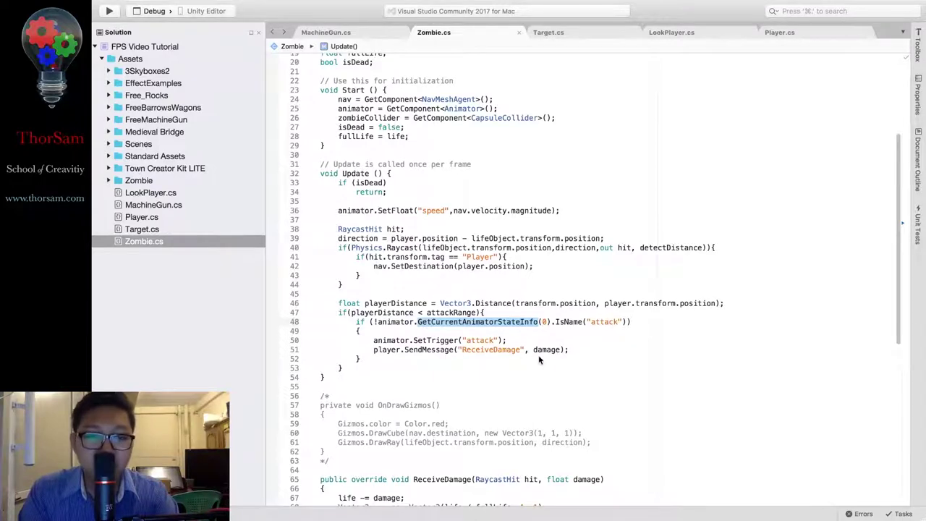
{"action": "scroll", "coordinate": [513, 266], "scroll_direction": "up", "scroll_amount": 5}
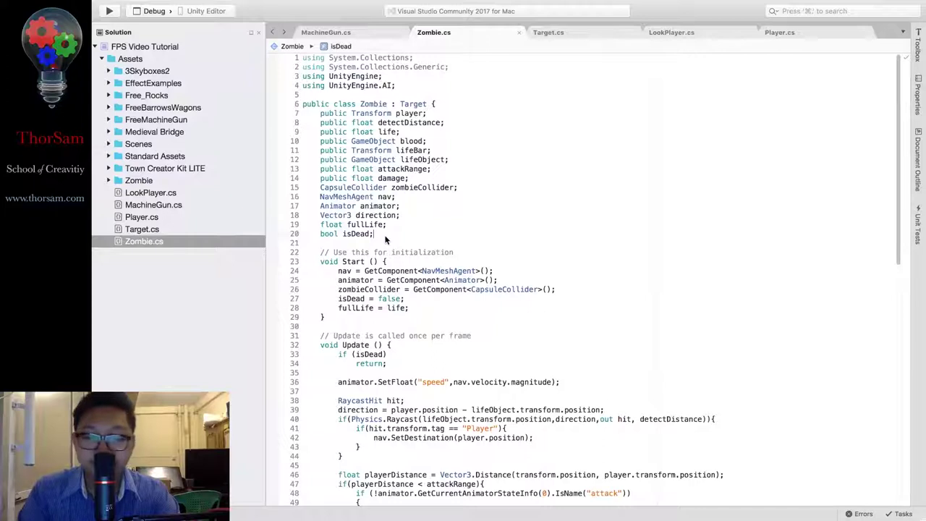
{"action": "key", "text": "Return"}
{"action": "type", "text": "bool isAttack;"}
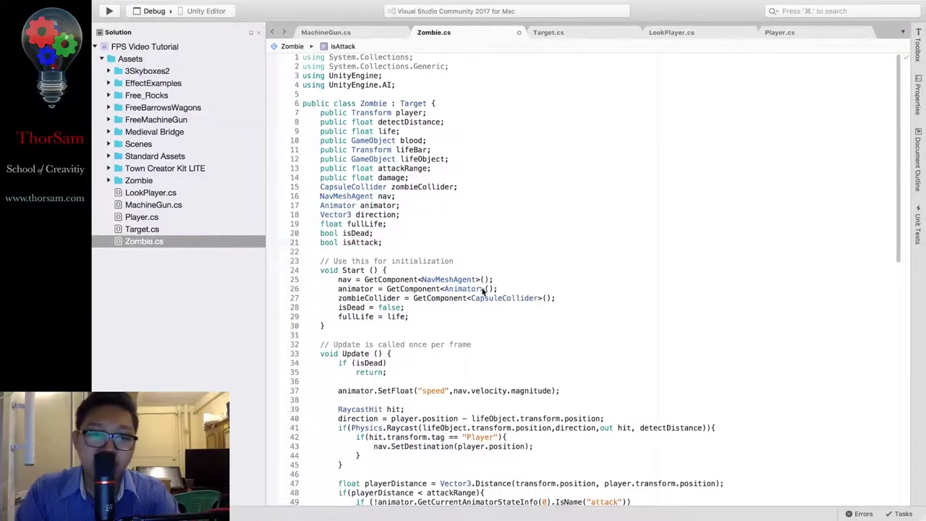
Add isAttack = true right after the SendMessage ReceiveDamage line in Update
{"action": "scroll", "coordinate": [485, 290], "scroll_direction": "down", "scroll_amount": 8}
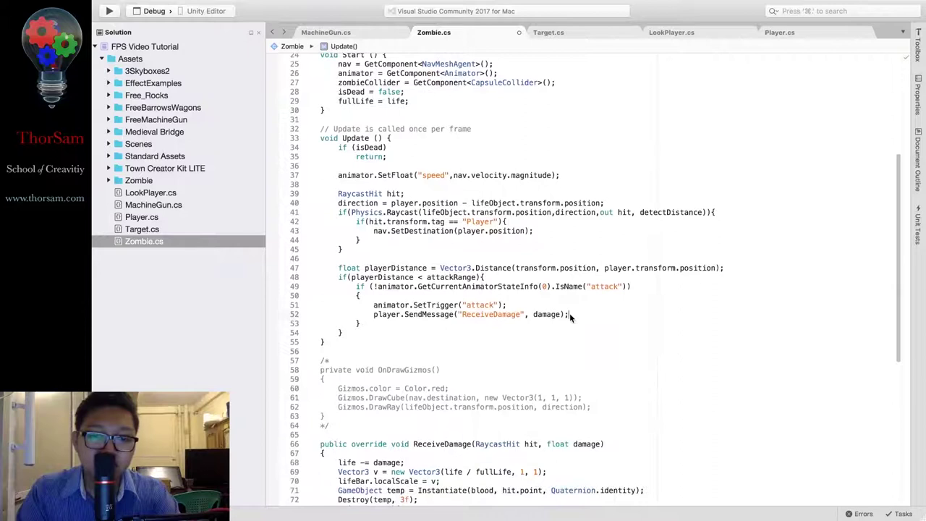
{"action": "key", "text": "Return"}
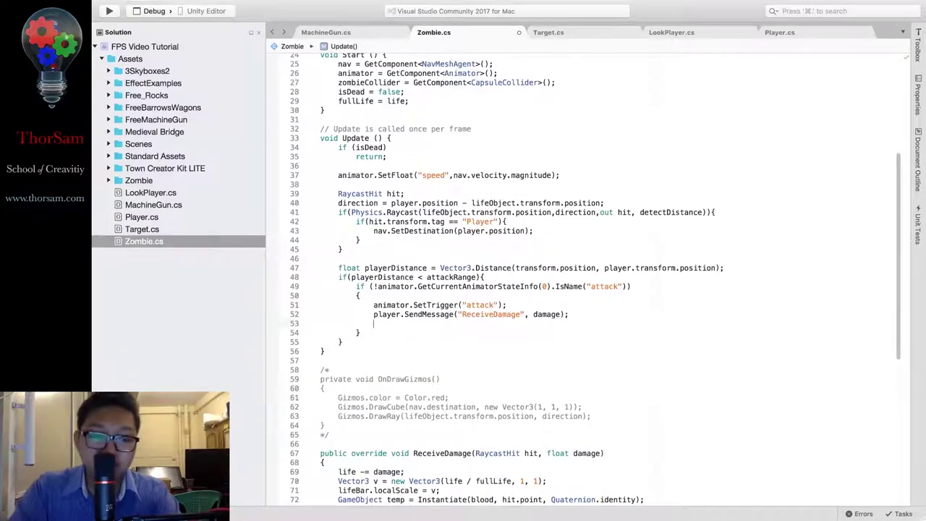
{"action": "type", "text": "is"}
{"action": "key", "text": "Down"}
{"action": "key", "text": "Return"}
{"action": "type", "text": "= t"}
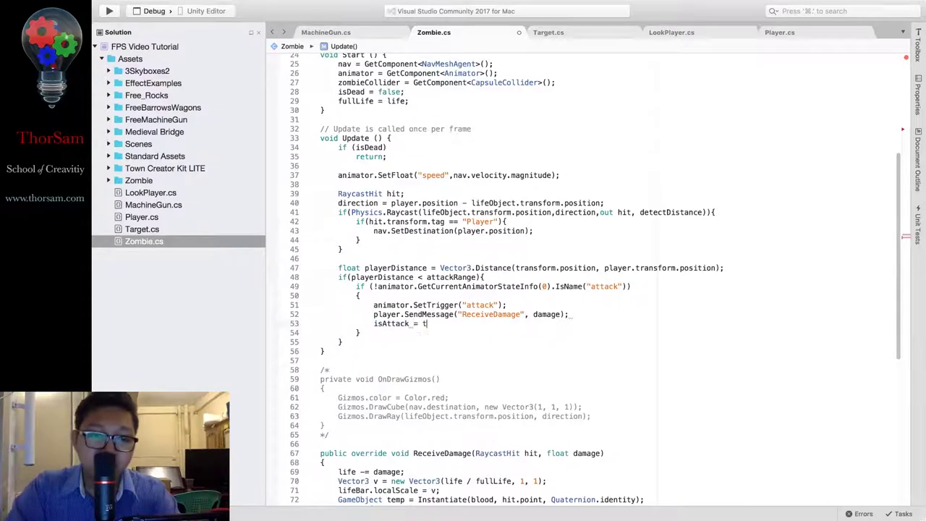
{"action": "type", "text": "rue;"}
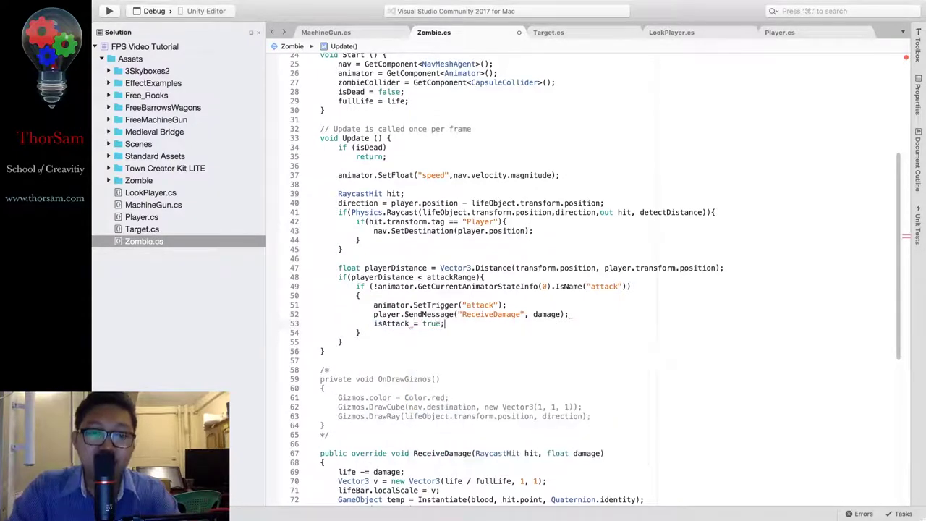
{"action": "scroll", "coordinate": [637, 311], "scroll_direction": "up", "scroll_amount": 5}
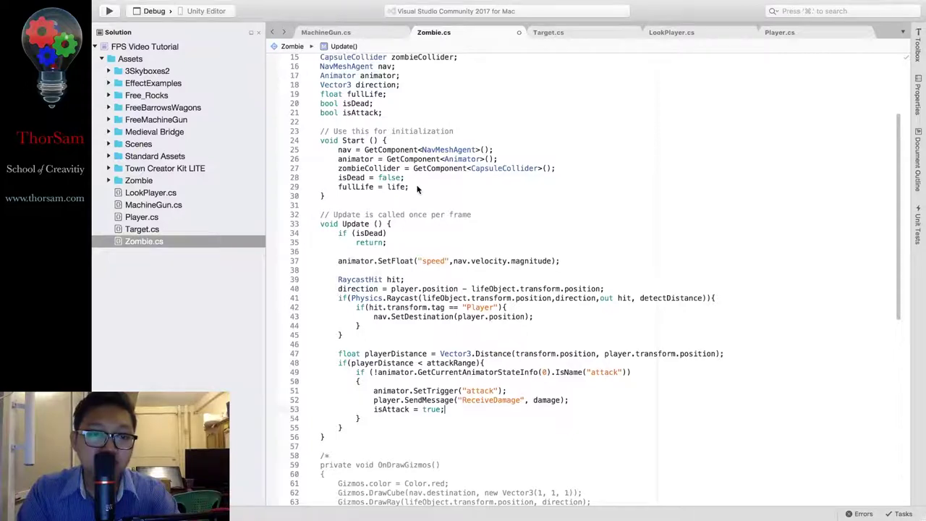
Initialize isAttack = false in Start after fullLife = life
{"action": "key", "text": "Return"}
{"action": "type", "text": "is"}
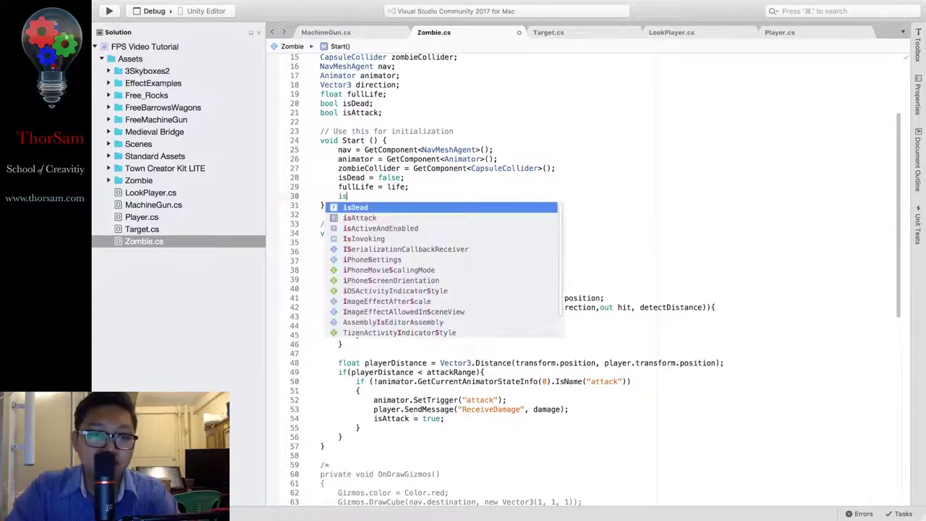
{"action": "key", "text": "Escape"}
{"action": "type", "text": "Attack = "}
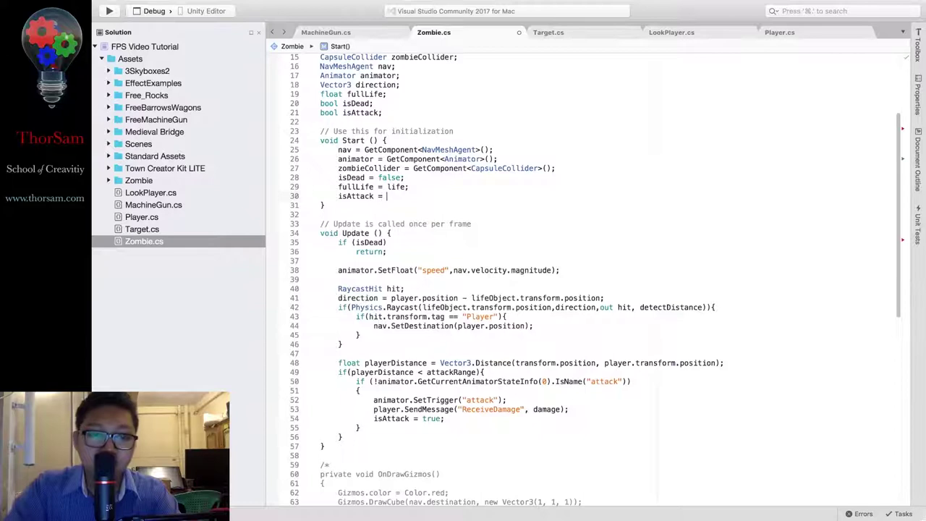
{"action": "type", "text": "false;"}
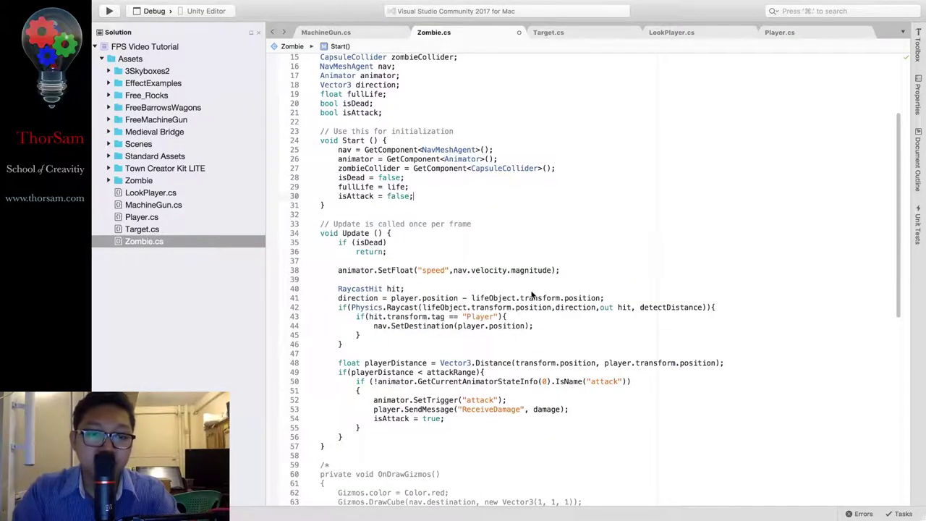
Add an else branch after the attack block that sets isAttack = false
{"action": "scroll", "coordinate": [531, 295], "scroll_direction": "down", "scroll_amount": 5}
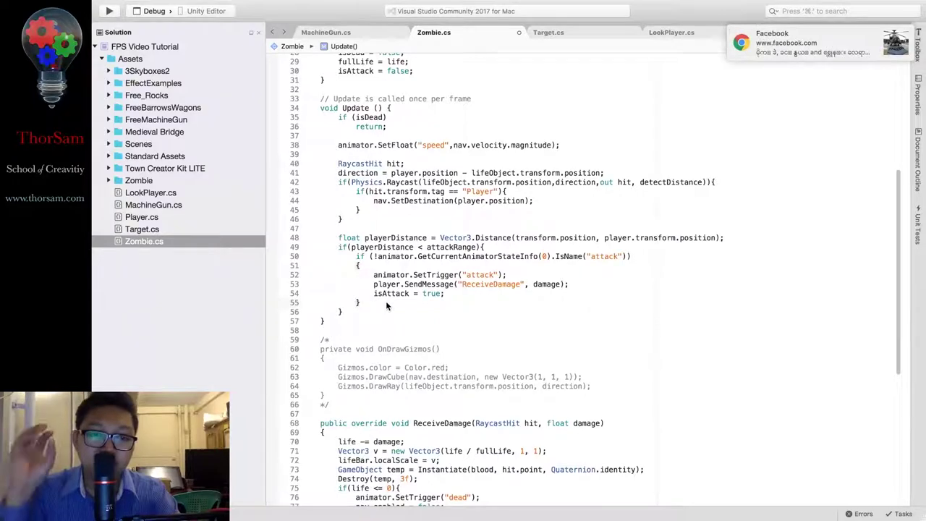
{"action": "type", "text": " e"}
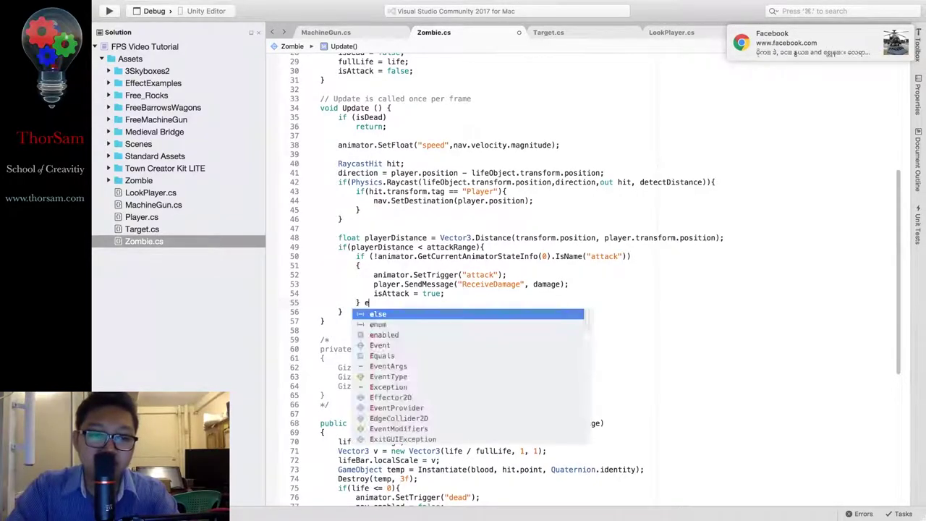
{"action": "type", "text": "lse {"}
{"action": "key", "text": "Return"}
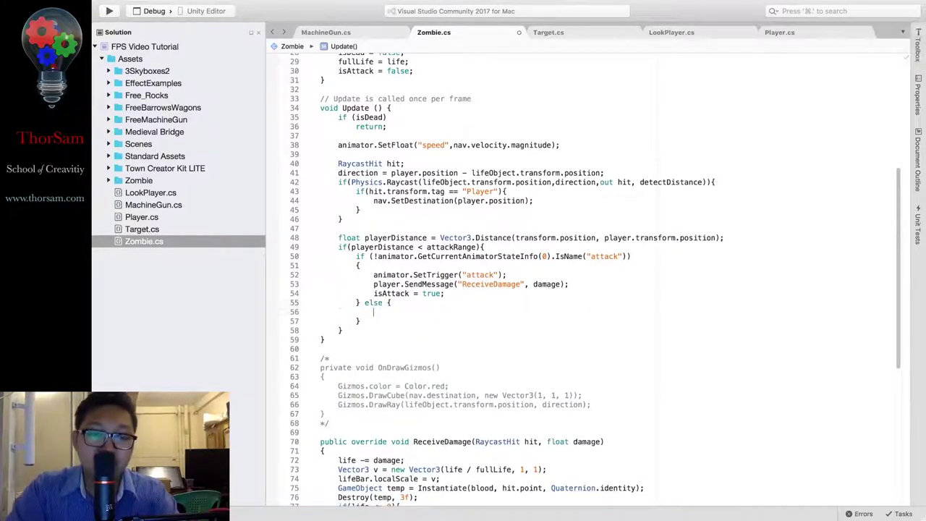
{"action": "type", "text": "isA"}
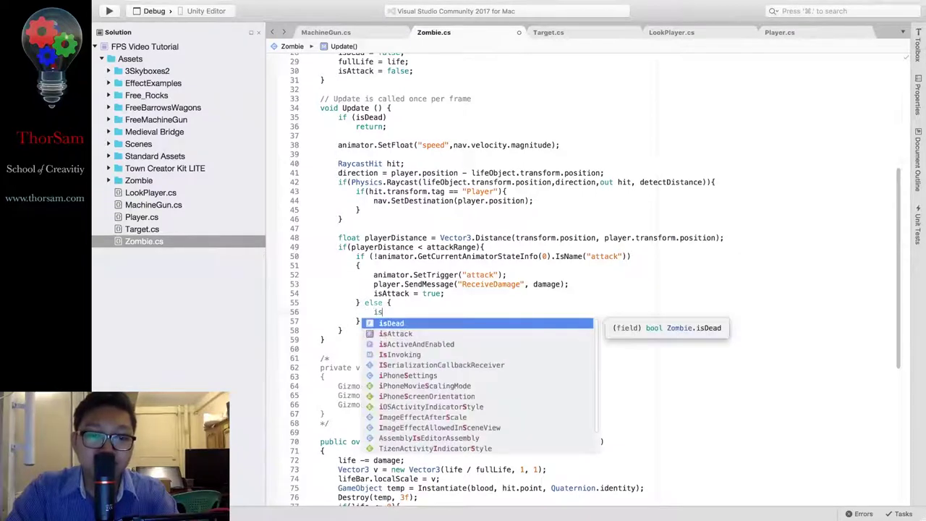
{"action": "key", "text": "Return"}
{"action": "type", "text": "= "}
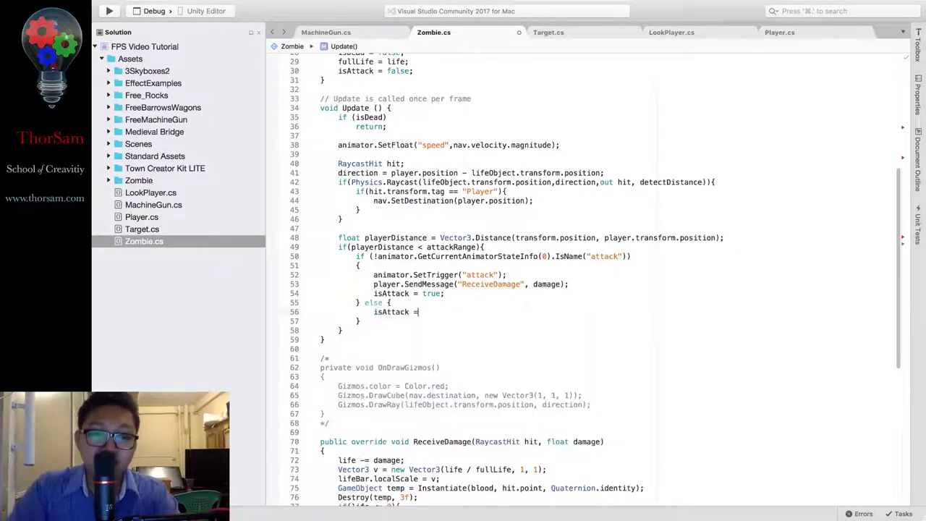
{"action": "type", "text": "f"}
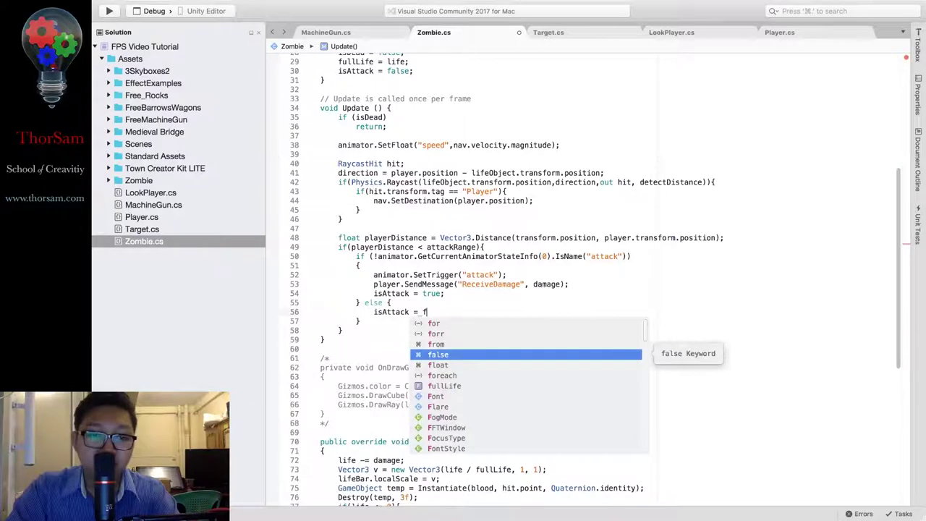
{"action": "key", "text": "Return"}
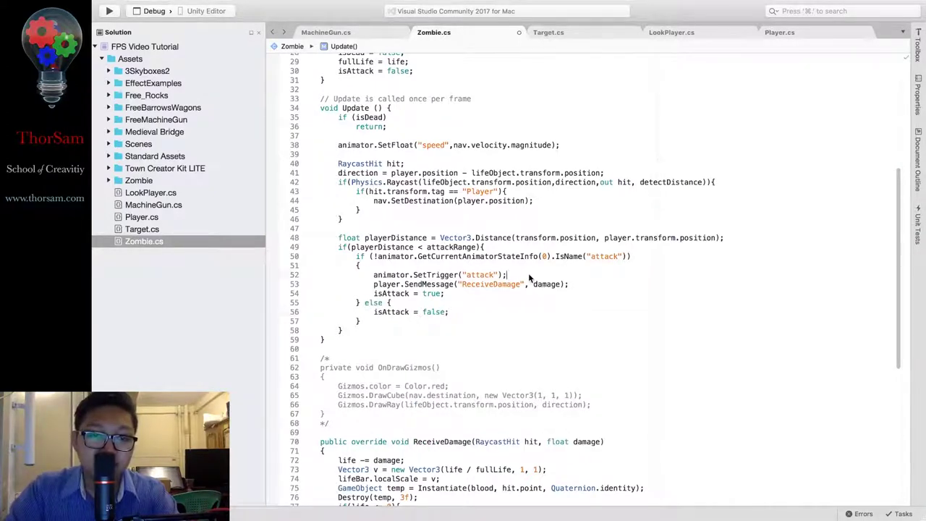
{"action": "key", "text": "Return"}
Wrap SendMessage and isAttack = true inside an if (!isAttack) { } block
{"action": "type", "text": "if("}
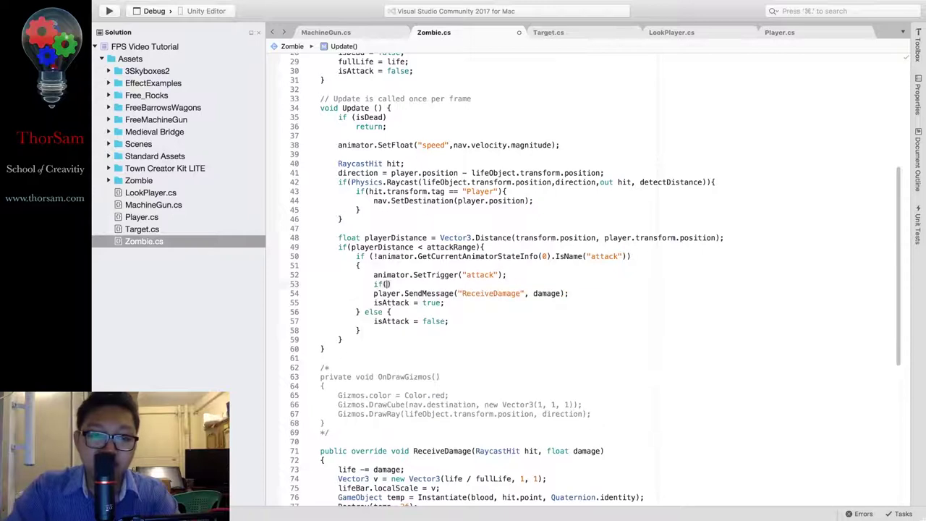
{"action": "type", "text": "isA"}
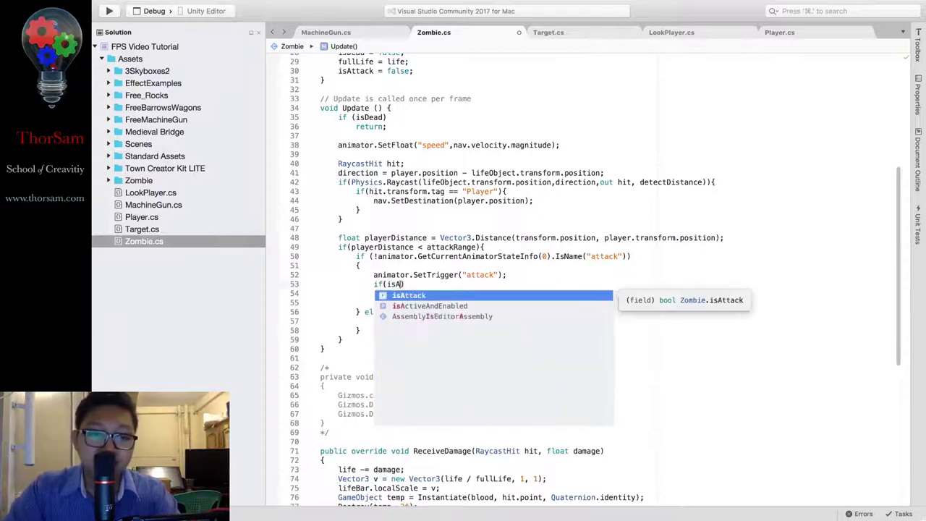
{"action": "key", "text": "Return"}
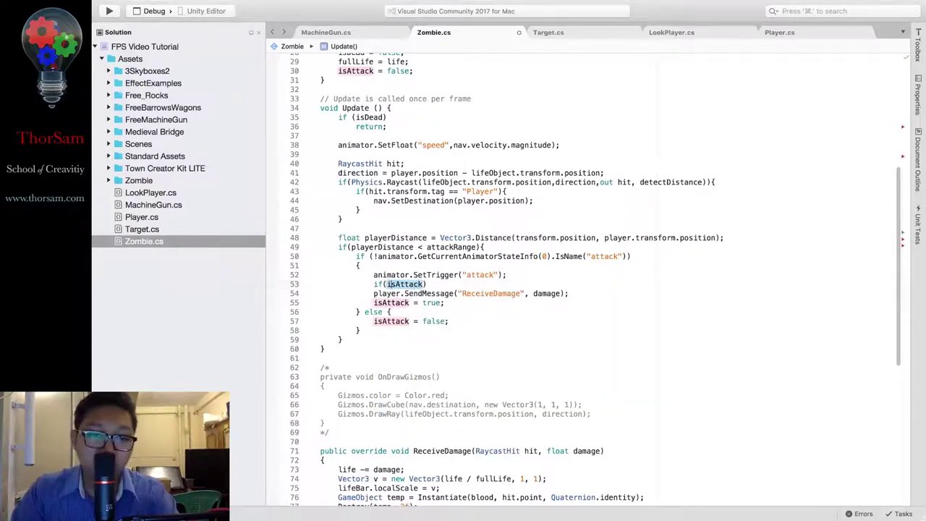
{"action": "type", "text": "!"}
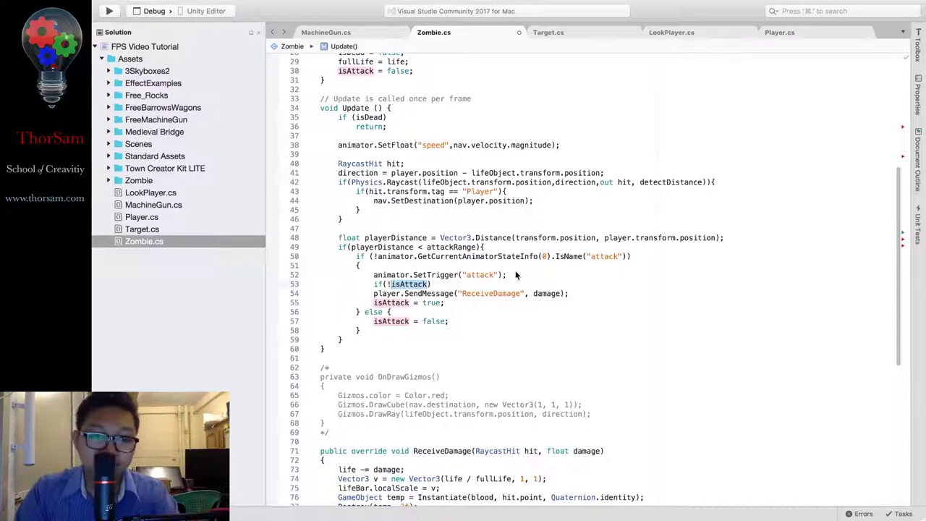
{"action": "left_click", "coordinate": [517, 284]}
{"action": "type", "text": "{"}
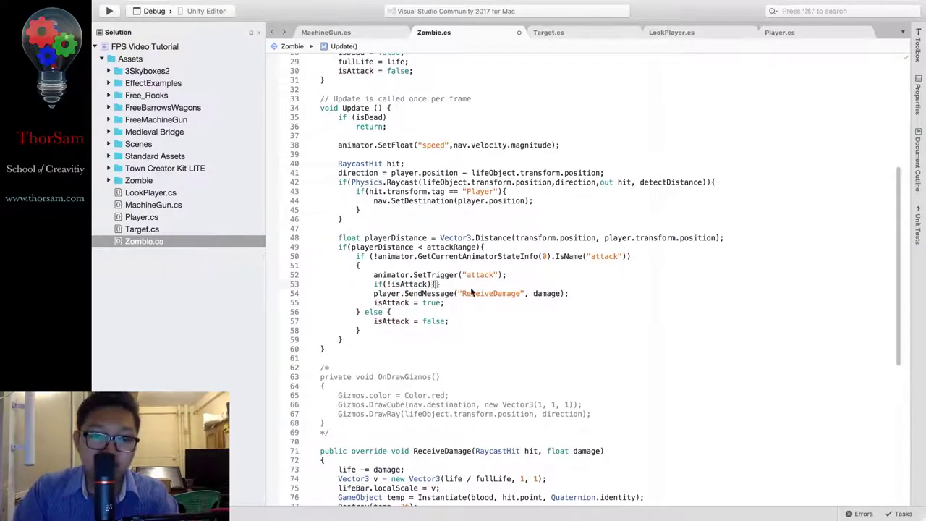
{"action": "key", "text": "BackSpace"}
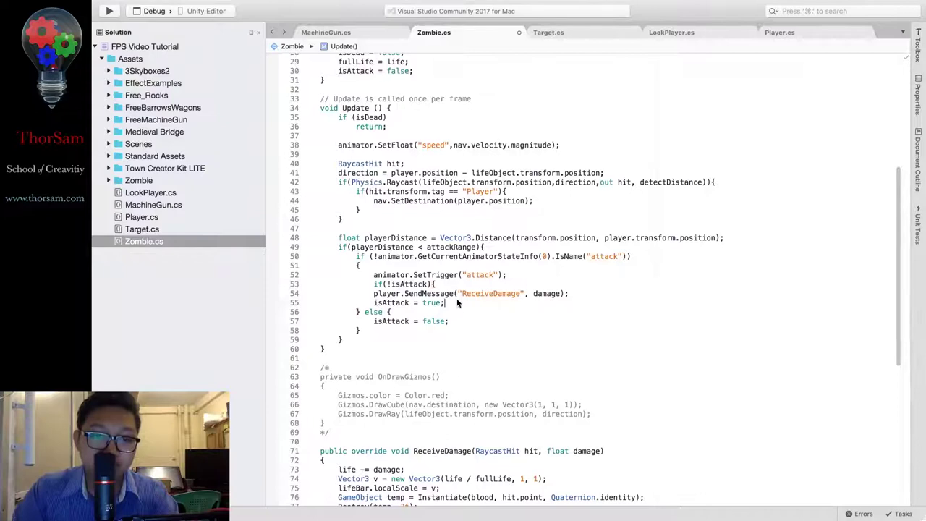
{"action": "key", "text": "Return"}
{"action": "type", "text": "}"}
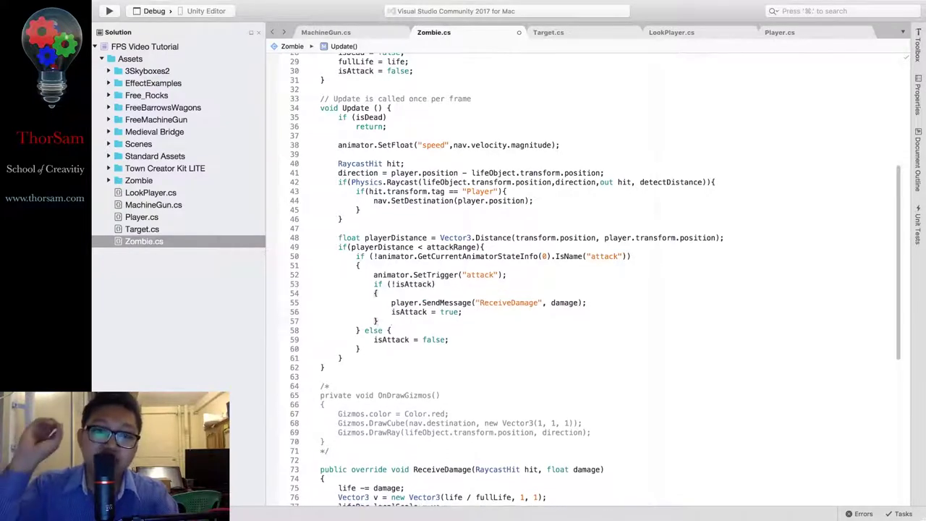
Move the animator.SetTrigger("attack") line inside the if (!isAttack) block
{"action": "left_click_drag", "start_coordinate": [506, 275], "coordinate": [374, 275]}
{"action": "key", "text": "super+c"}
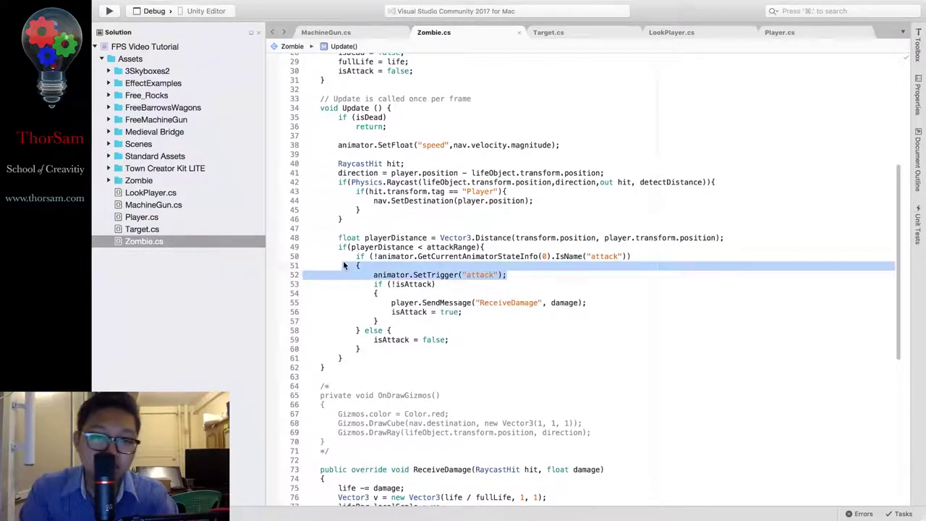
{"action": "key", "text": "BackSpace"}
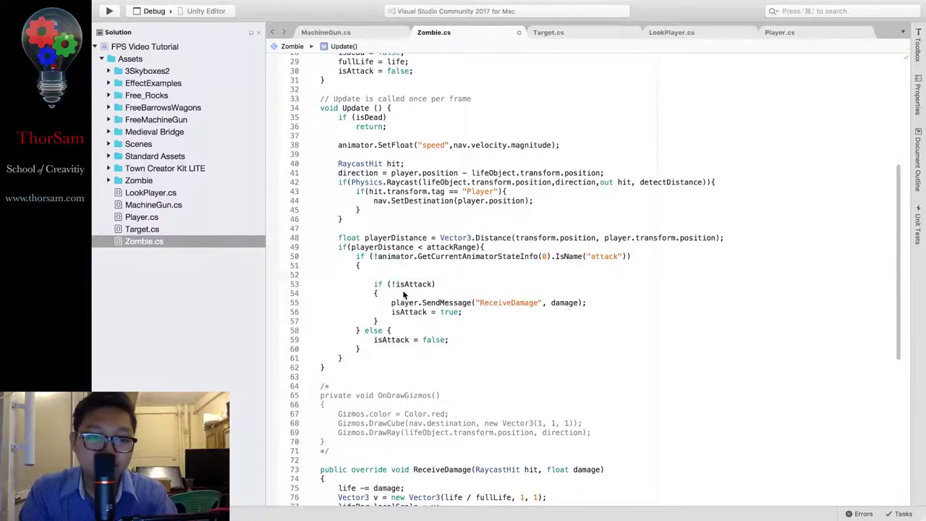
{"action": "key", "text": "Return"}
{"action": "key", "text": "super+v"}
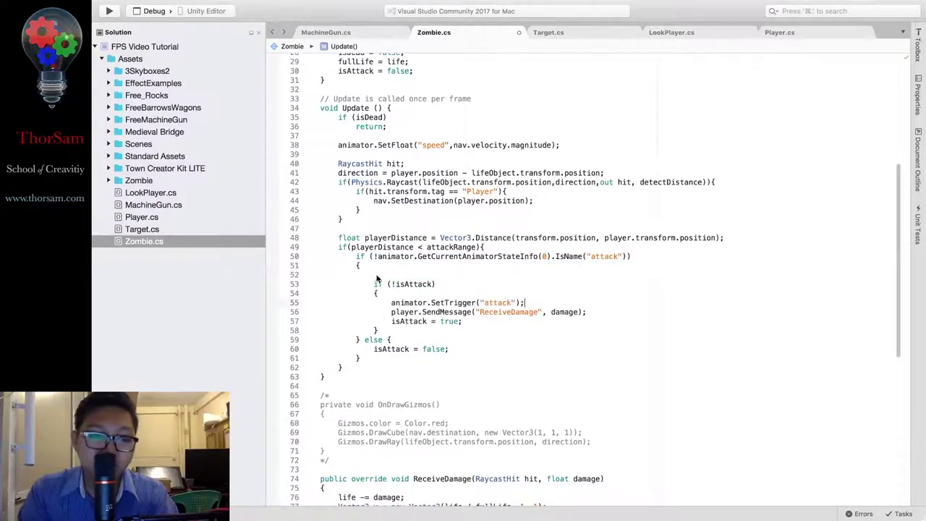
{"action": "key", "text": "BackSpace"}
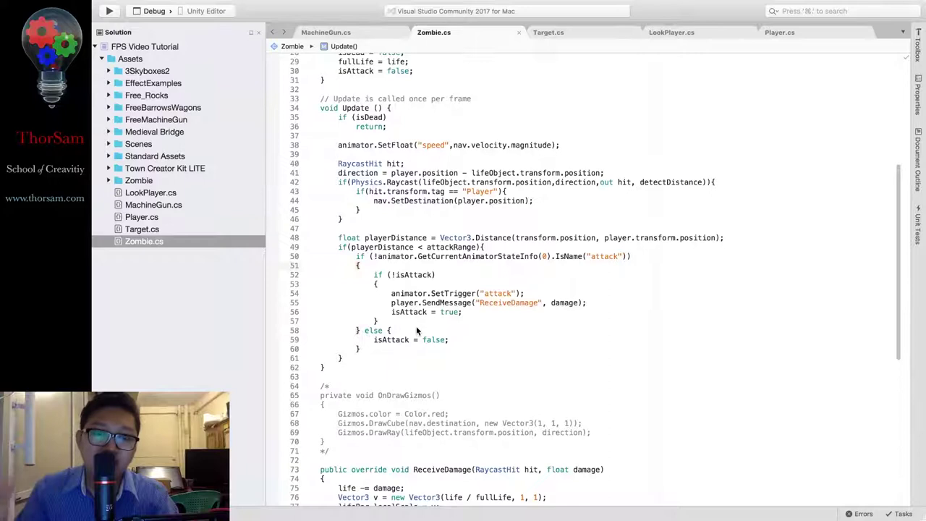
{"action": "key", "text": "ctrl+Left"}
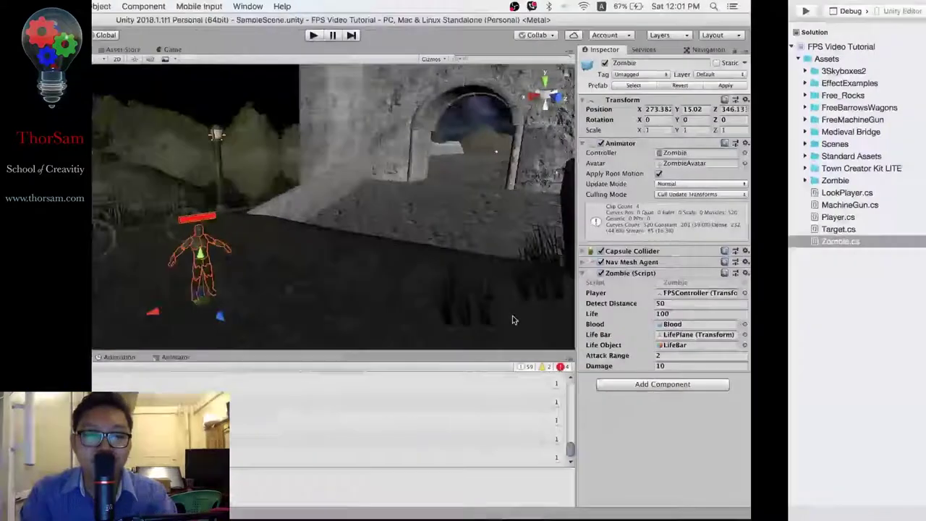
Play the game, walk through the castle gate, and shoot the zombie five times until it dies
{"action": "left_click", "coordinate": [488, 34]}
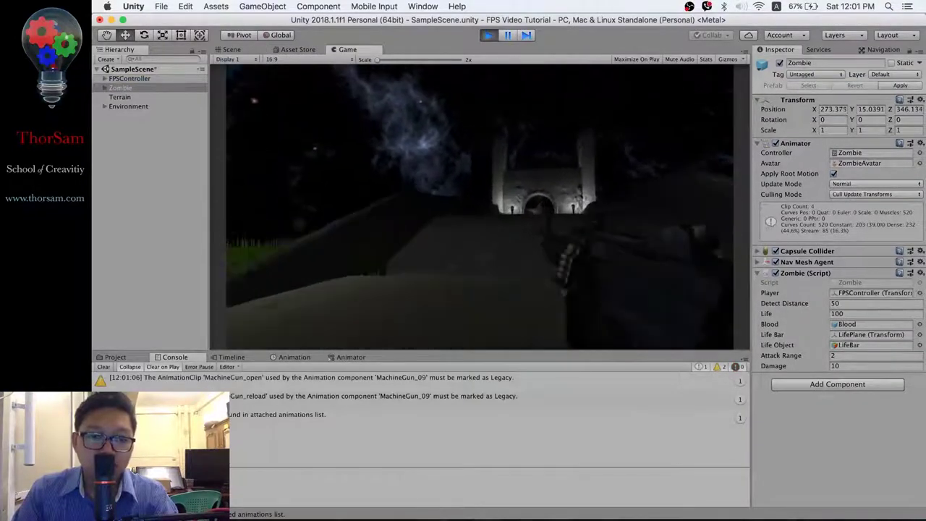
{"action": "key", "text": "w"}
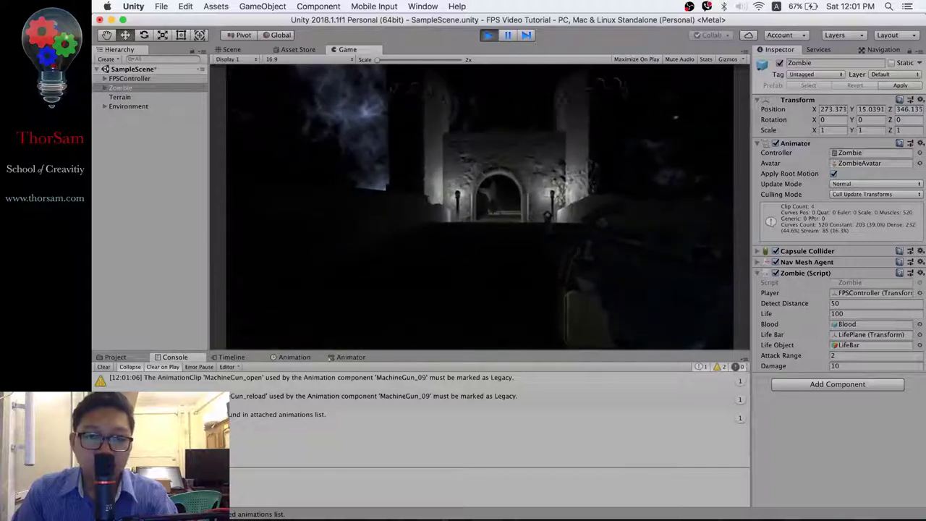
{"action": "key", "text": "w"}
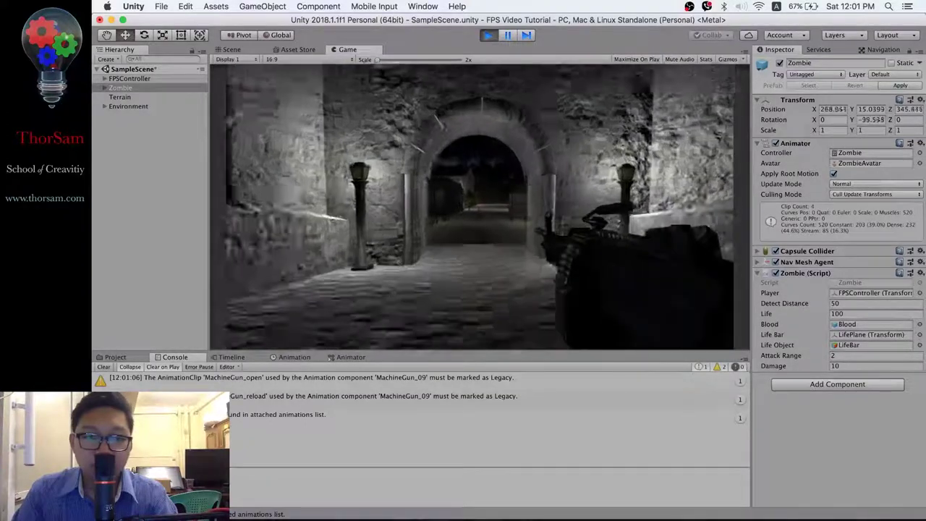
{"action": "left_click", "coordinate": [478, 206]}
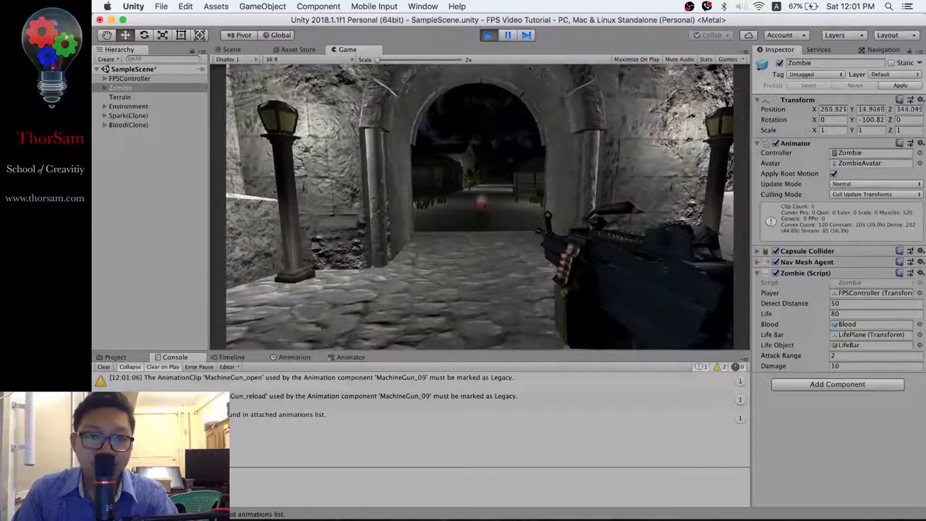
{"action": "left_click", "coordinate": [479, 206]}
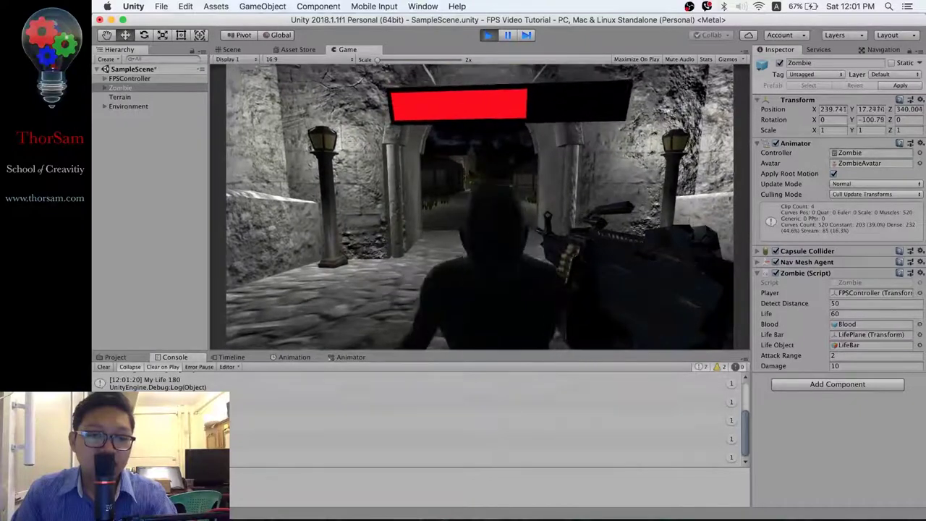
{"action": "left_click", "coordinate": [472, 207]}
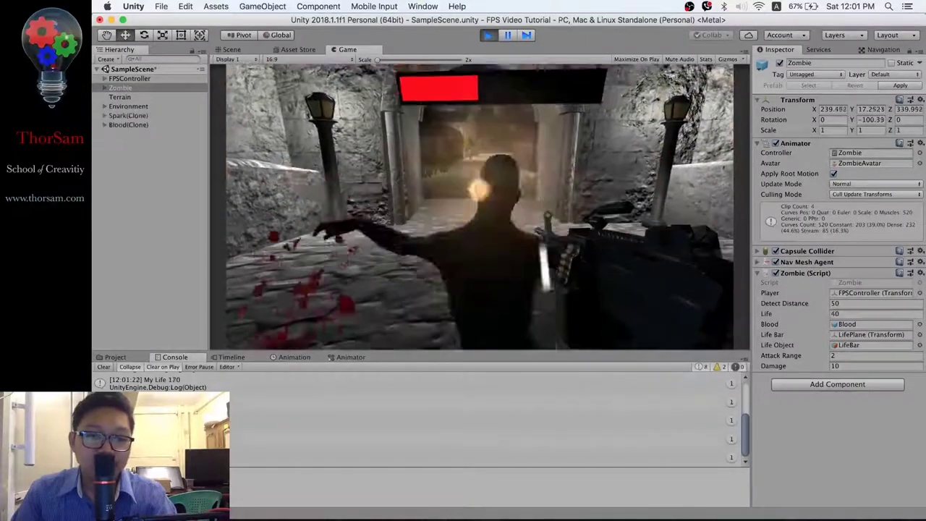
{"action": "left_click", "coordinate": [473, 207]}
{"action": "left_click", "coordinate": [473, 207]}
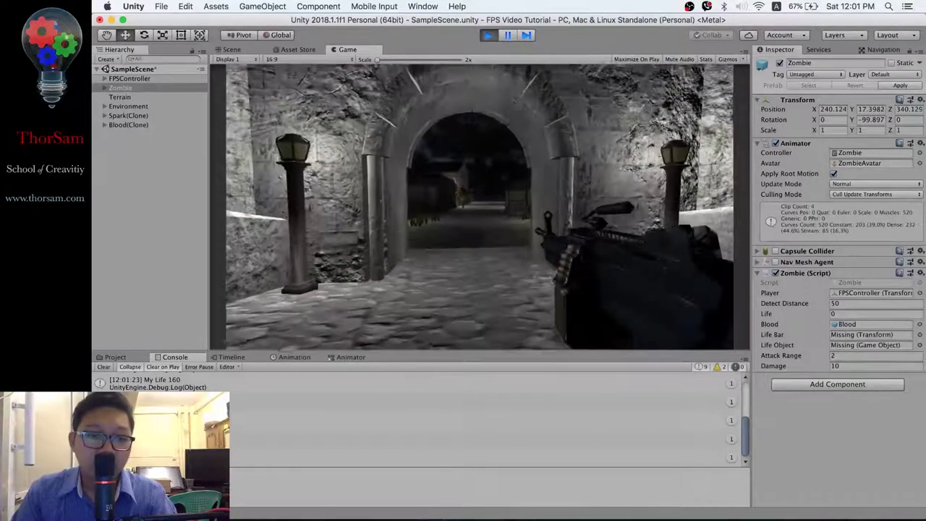
{"action": "key", "text": "Escape"}
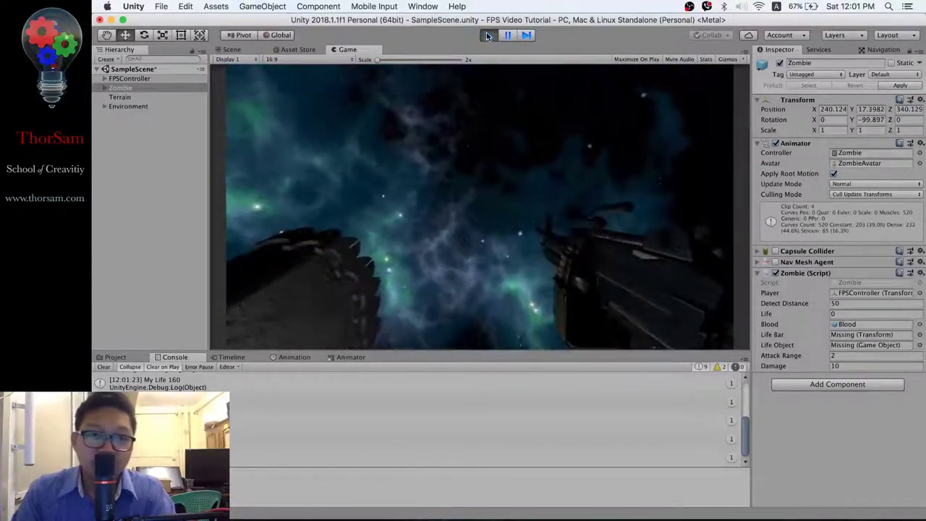
{"action": "left_click", "coordinate": [487, 35]}
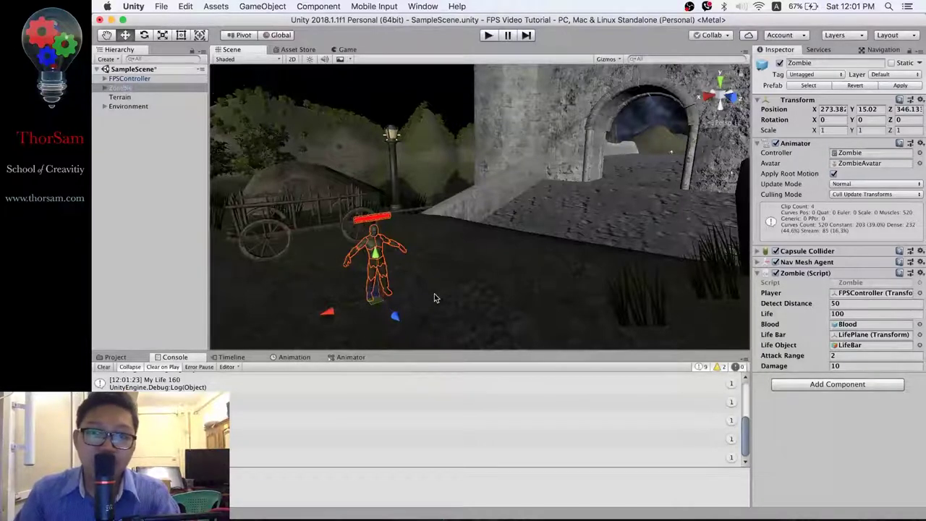
Show the Project panel and save the scene
{"action": "scroll", "coordinate": [448, 203], "scroll_direction": "up", "scroll_amount": 1}
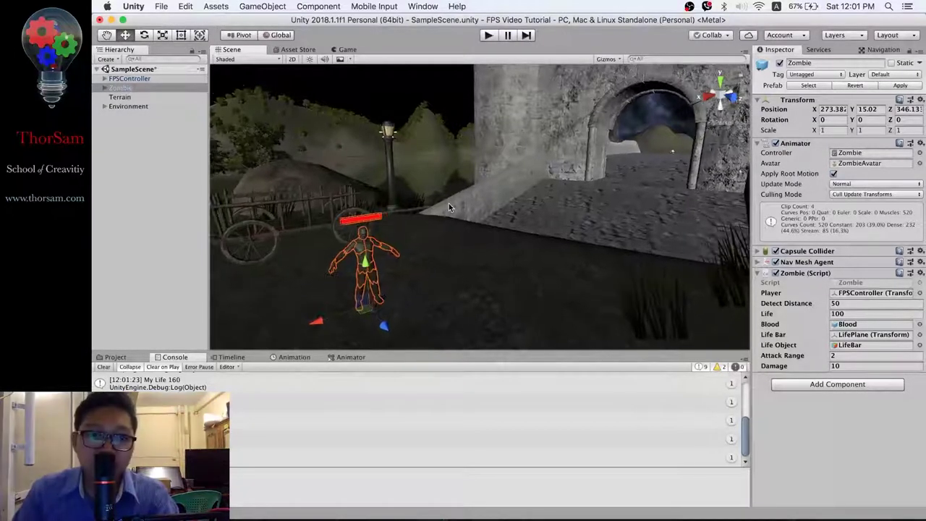
{"action": "scroll", "coordinate": [448, 204], "scroll_direction": "down", "scroll_amount": 2}
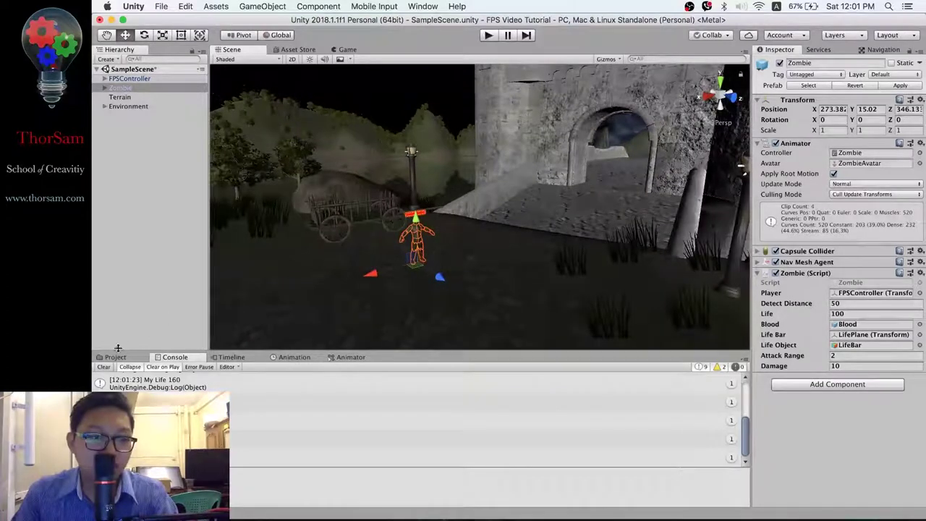
{"action": "left_click", "coordinate": [115, 357]}
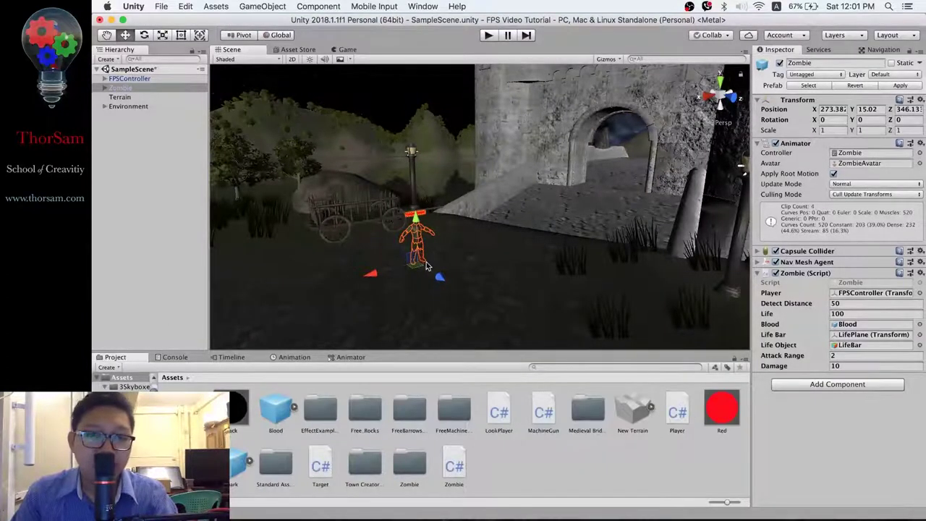
{"action": "key", "text": "super+s"}
Duplicate the Zombie as Zombie (1) beside the house and show the NavMesh in Navigation
{"action": "right_click_drag", "start_coordinate": [411, 261], "coordinate": [548, 223]}
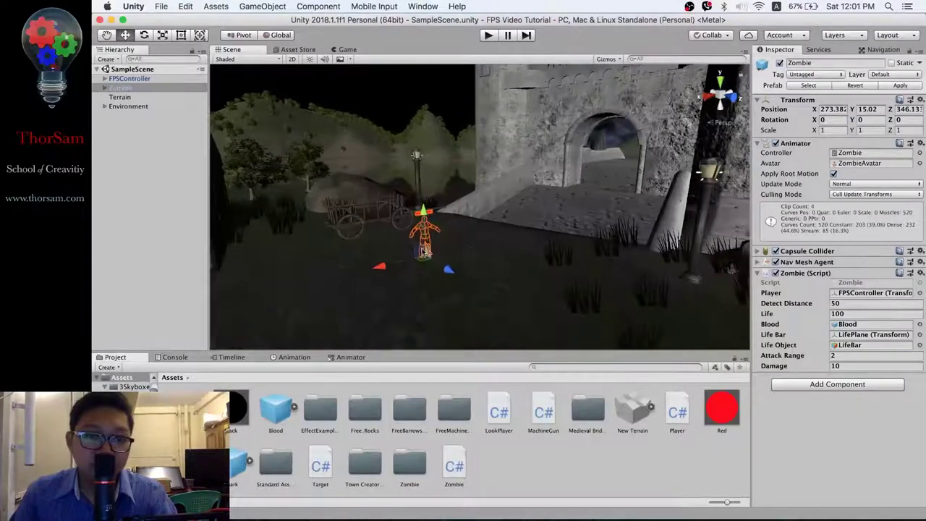
{"action": "middle_click_drag", "start_coordinate": [548, 223], "coordinate": [565, 224]}
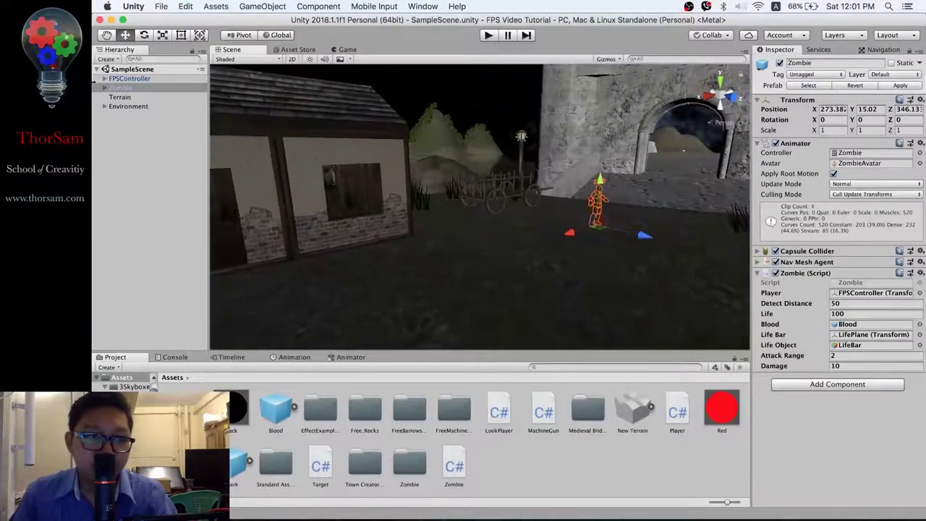
{"action": "left_click", "coordinate": [123, 89]}
{"action": "key", "text": "super+d"}
{"action": "mouse_move", "coordinate": [558, 244]}
{"action": "left_mouse_down"}
{"action": "mouse_move", "coordinate": [428, 272]}
{"action": "mouse_move", "coordinate": [502, 265]}
{"action": "left_mouse_up"}
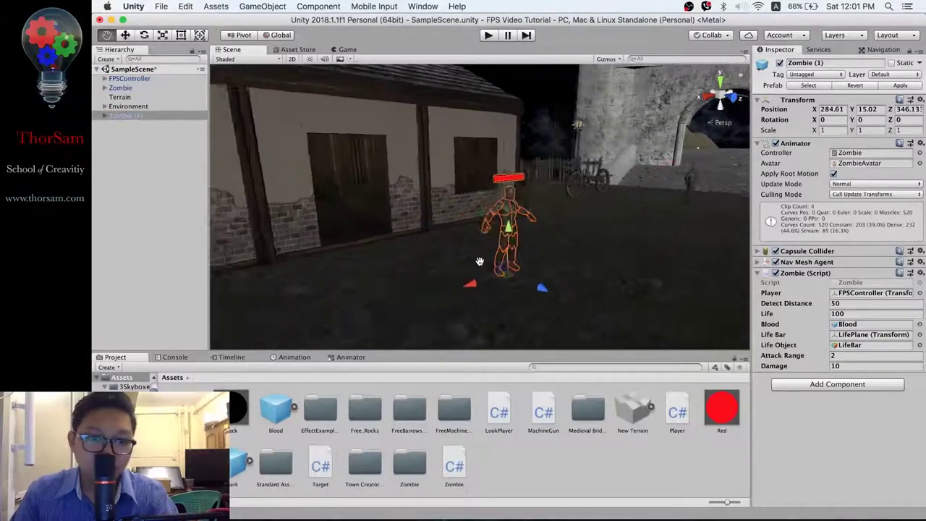
{"action": "left_click", "coordinate": [883, 51]}
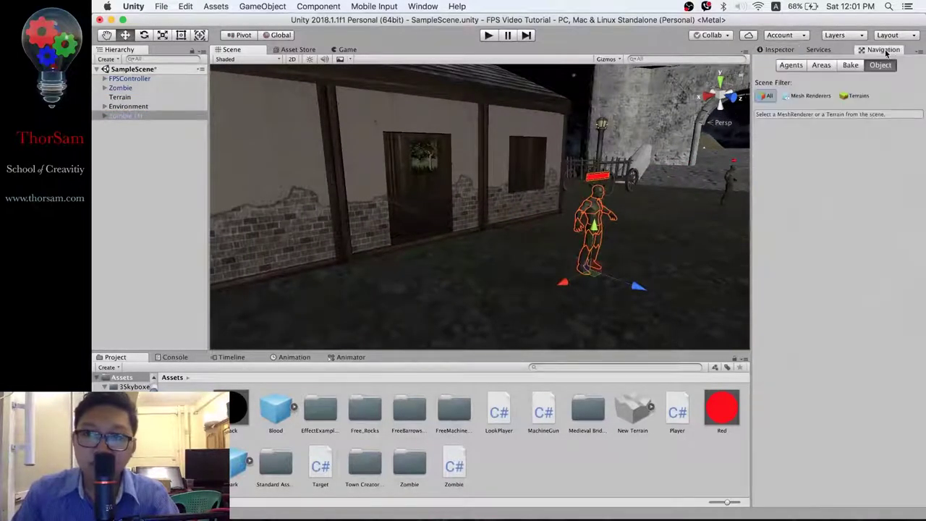
{"action": "right_click_drag", "start_coordinate": [612, 177], "coordinate": [548, 217]}
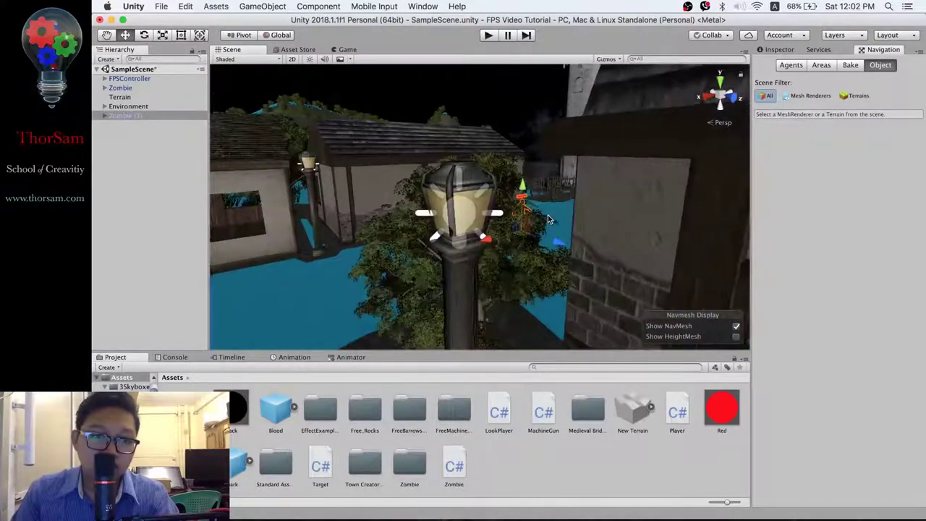
{"action": "scroll", "coordinate": [548, 217], "scroll_direction": "up", "scroll_amount": 8}
{"action": "scroll", "coordinate": [548, 219], "scroll_direction": "down", "scroll_amount": 8}
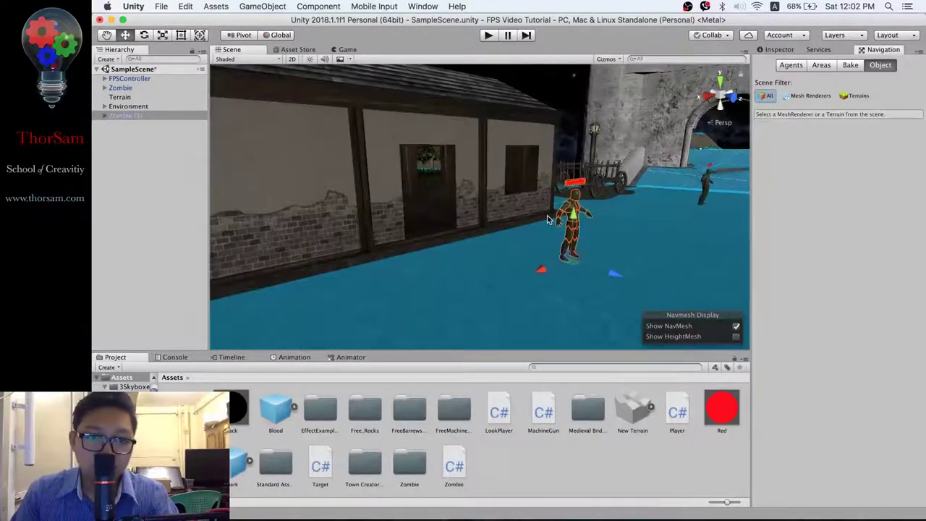
{"action": "mouse_move", "coordinate": [518, 230]}
{"action": "left_mouse_down", "text": "alt"}
{"action": "mouse_move", "coordinate": [407, 267]}
{"action": "mouse_move", "coordinate": [528, 255]}
{"action": "left_mouse_up", "text": "alt"}
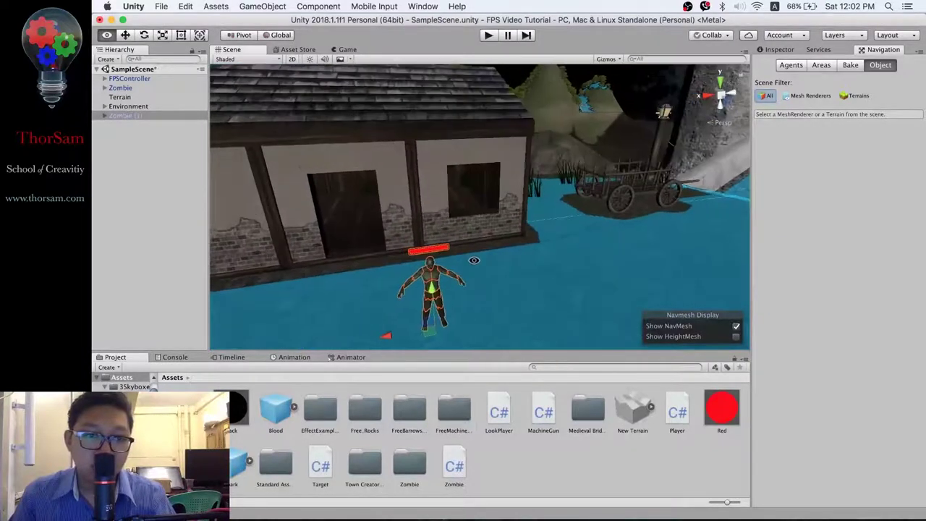
{"action": "left_click", "coordinate": [403, 226]}
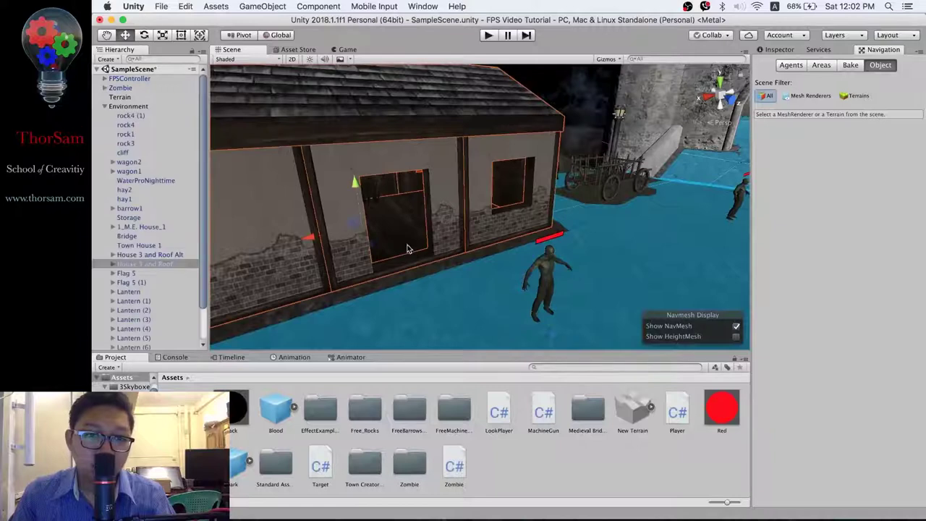
{"action": "left_click", "coordinate": [424, 260]}
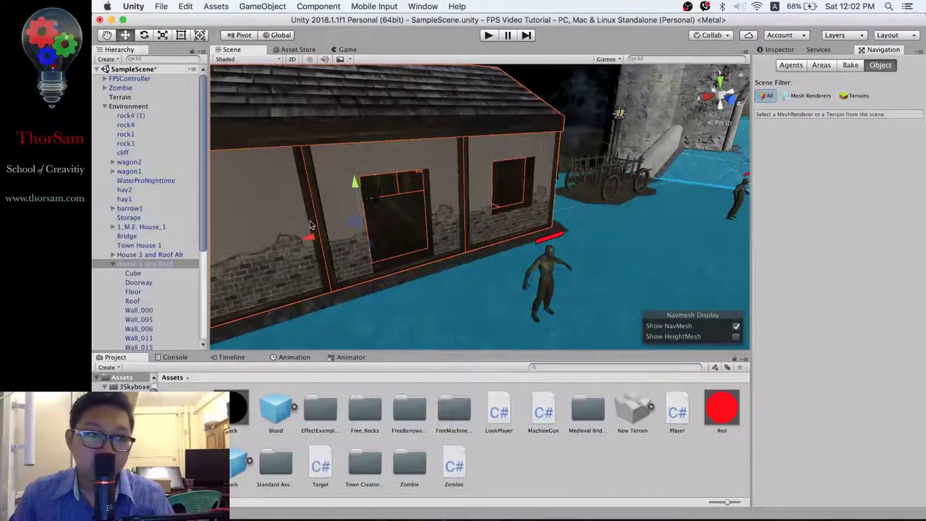
{"action": "left_click", "coordinate": [116, 267]}
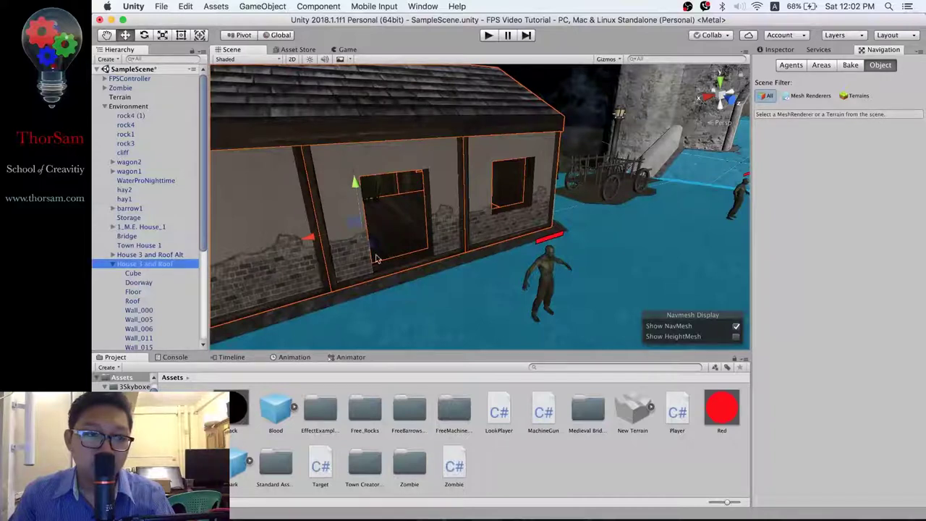
{"action": "left_click", "coordinate": [113, 263]}
{"action": "left_click_drag", "start_coordinate": [469, 261], "coordinate": [507, 234], "text": "alt"}
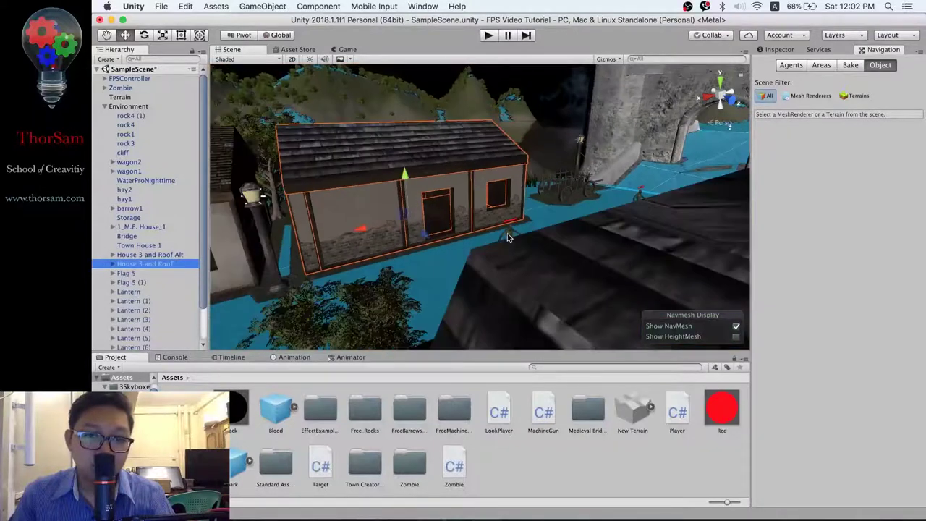
{"action": "left_click", "coordinate": [506, 234]}
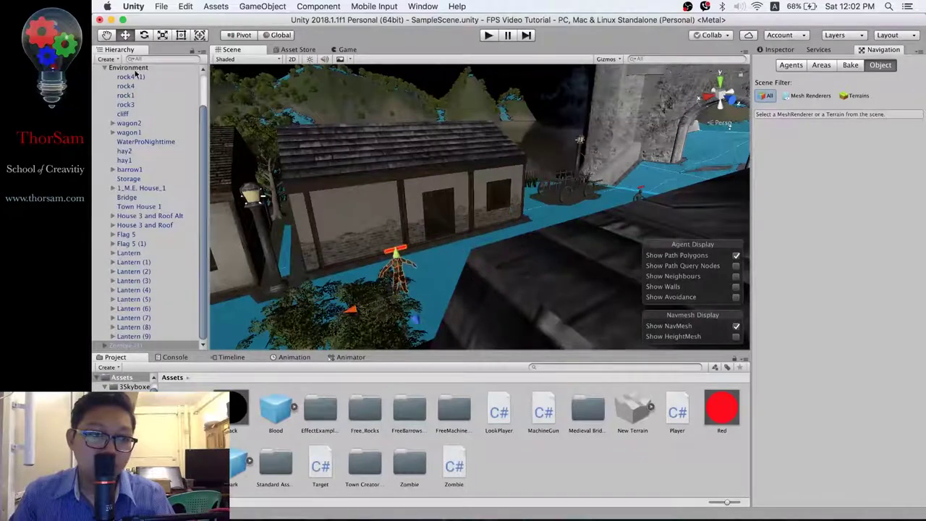
{"action": "left_click", "coordinate": [104, 68]}
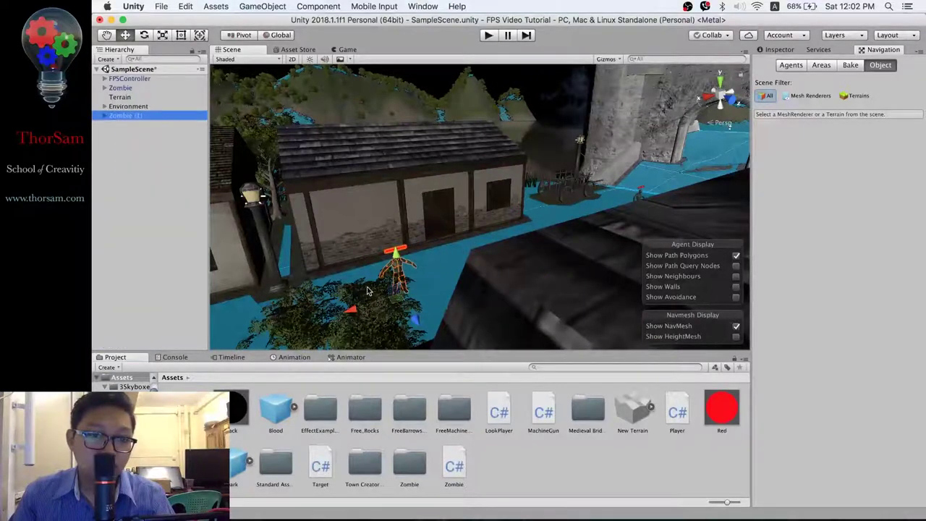
Frame the selected zombie and duplicate it as Zombie (2)
{"action": "left_click_drag", "start_coordinate": [367, 290], "coordinate": [497, 264], "text": "alt"}
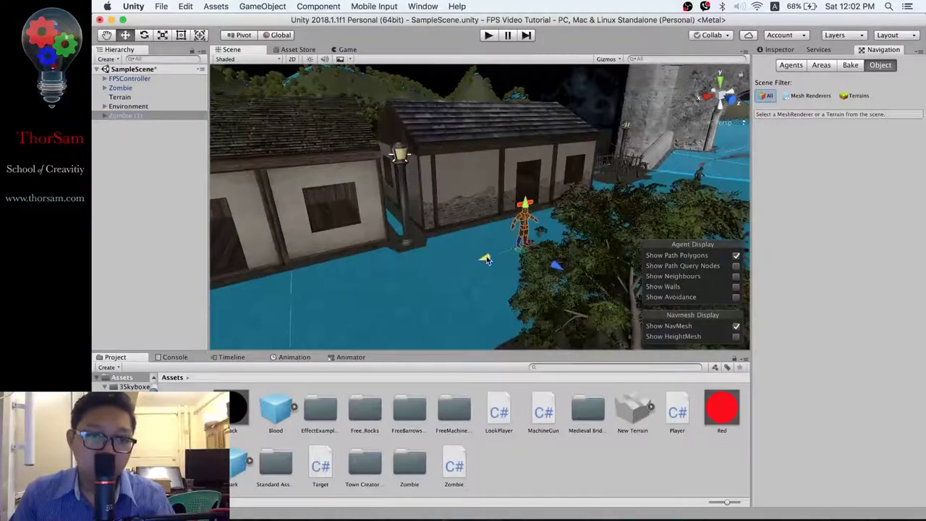
{"action": "mouse_move", "coordinate": [416, 271]}
{"action": "left_mouse_down", "text": "alt"}
{"action": "mouse_move", "coordinate": [658, 255]}
{"action": "mouse_move", "coordinate": [582, 220]}
{"action": "left_mouse_up", "text": "alt"}
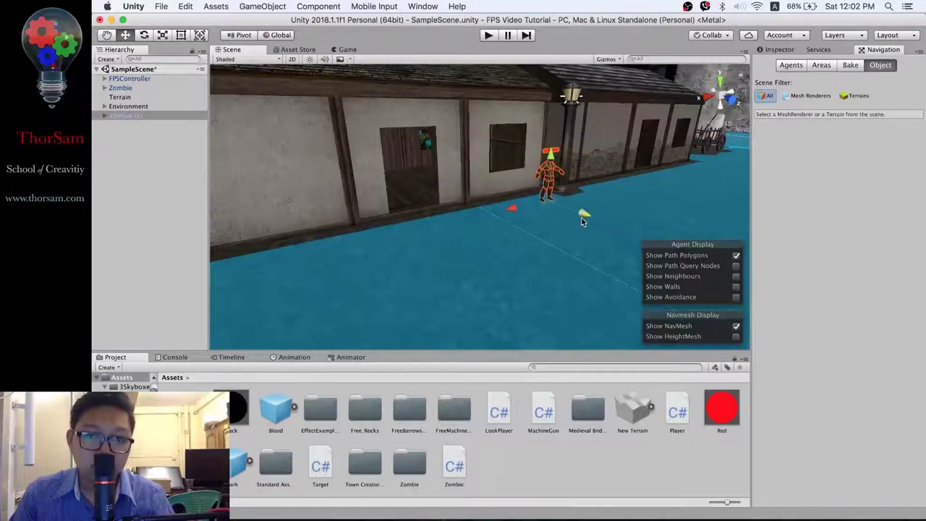
{"action": "key", "text": "f"}
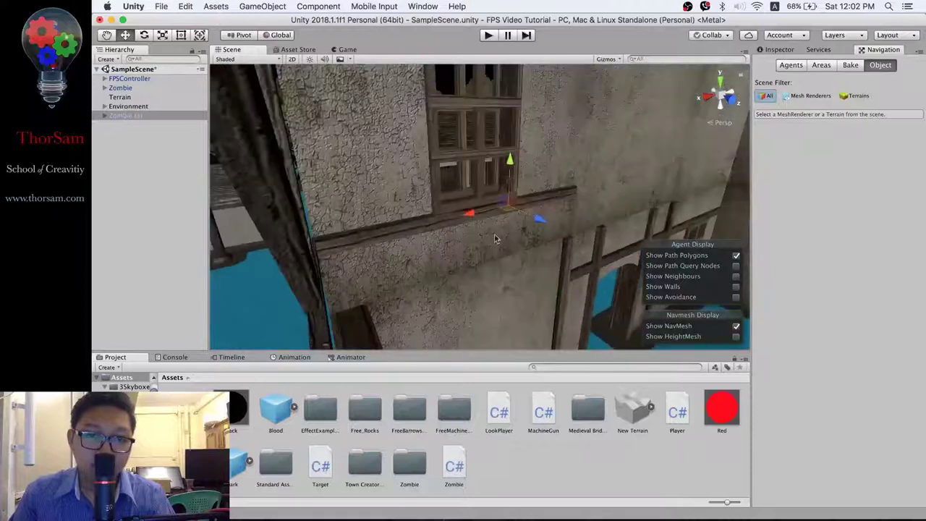
{"action": "mouse_move", "coordinate": [449, 224]}
{"action": "left_mouse_down", "text": "alt"}
{"action": "mouse_move", "coordinate": [601, 212]}
{"action": "mouse_move", "coordinate": [566, 212]}
{"action": "mouse_move", "coordinate": [570, 230]}
{"action": "mouse_move", "coordinate": [595, 192]}
{"action": "mouse_move", "coordinate": [630, 195]}
{"action": "left_mouse_up", "text": "alt"}
{"action": "key", "text": "super+d"}
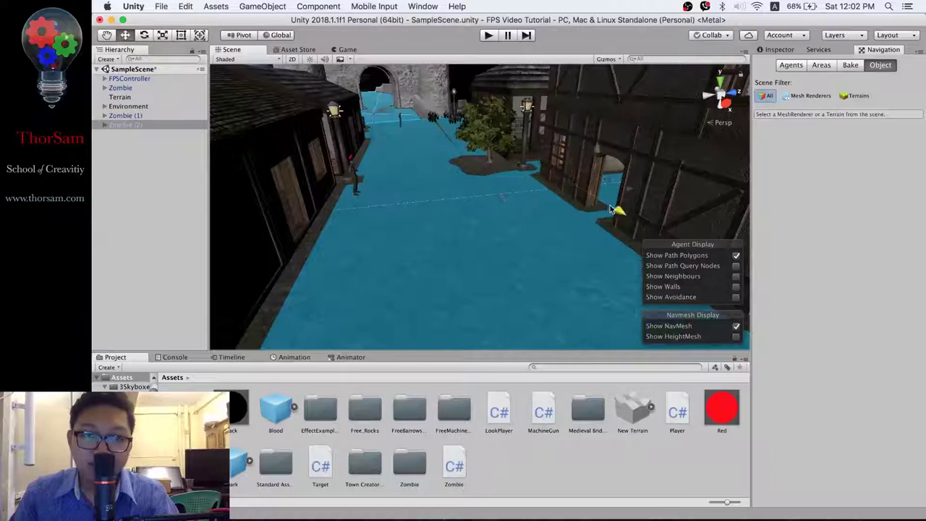
{"action": "mouse_move", "coordinate": [629, 196]}
{"action": "left_mouse_down", "text": "alt"}
{"action": "mouse_move", "coordinate": [611, 211]}
{"action": "mouse_move", "coordinate": [562, 224]}
{"action": "mouse_move", "coordinate": [650, 196]}
{"action": "left_mouse_up", "text": "alt"}
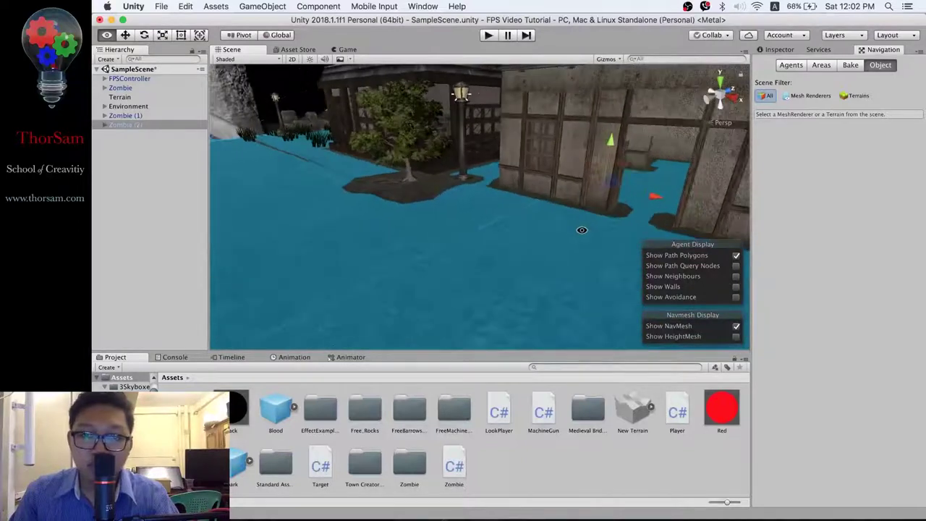
{"action": "left_click_drag", "start_coordinate": [651, 196], "coordinate": [645, 200], "text": "alt"}
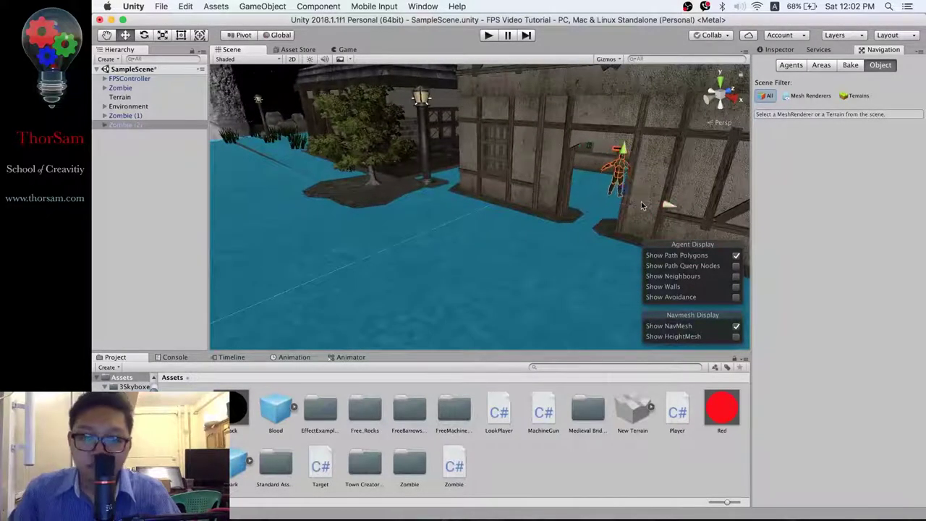
{"action": "scroll", "coordinate": [641, 201], "scroll_direction": "down", "scroll_amount": 3}
{"action": "scroll", "coordinate": [637, 205], "scroll_direction": "down", "scroll_amount": 5}
{"action": "mouse_move", "coordinate": [635, 206]}
{"action": "left_mouse_down", "text": "alt"}
{"action": "mouse_move", "coordinate": [487, 252]}
{"action": "mouse_move", "coordinate": [407, 200]}
{"action": "mouse_move", "coordinate": [509, 205]}
{"action": "left_mouse_up", "text": "alt"}
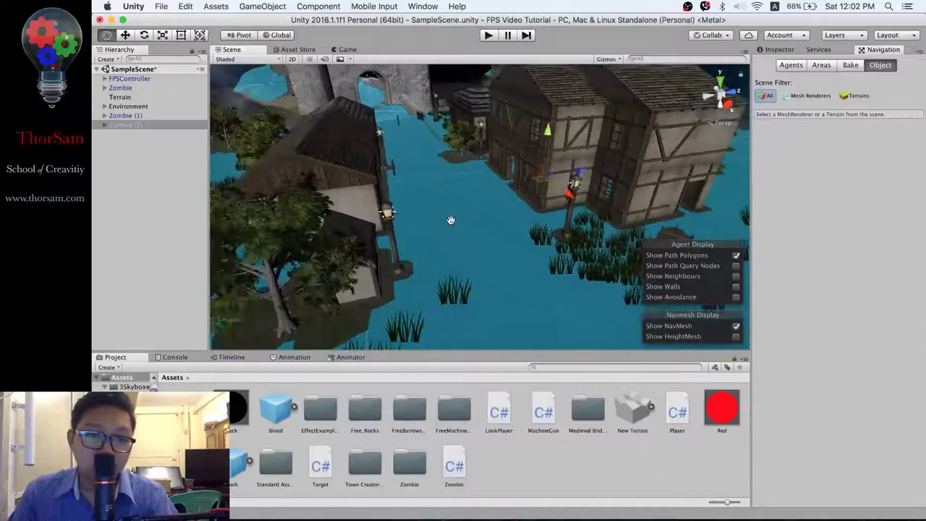
Add Zombie (3) and Zombie (4), placing them across the street toward the street lamp
{"action": "key", "text": "super+d"}
{"action": "mouse_move", "coordinate": [567, 187]}
{"action": "left_mouse_down"}
{"action": "mouse_move", "coordinate": [624, 201]}
{"action": "mouse_move", "coordinate": [618, 243]}
{"action": "left_mouse_up"}
{"action": "mouse_move", "coordinate": [625, 211]}
{"action": "left_mouse_down"}
{"action": "mouse_move", "coordinate": [587, 268]}
{"action": "mouse_move", "coordinate": [447, 249]}
{"action": "left_mouse_up"}
{"action": "key", "text": "super+d"}
{"action": "scroll", "coordinate": [447, 250], "scroll_direction": "up", "scroll_amount": 3}
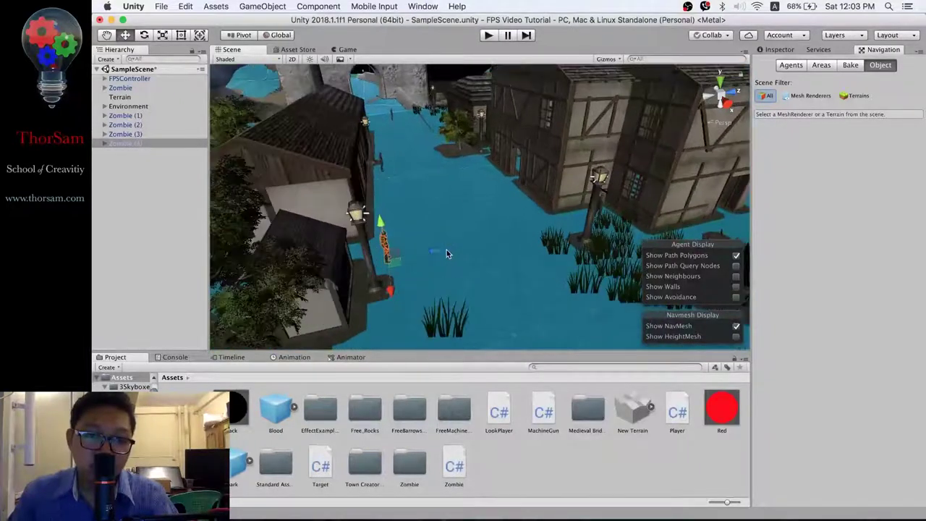
{"action": "scroll", "coordinate": [393, 269], "scroll_direction": "up", "scroll_amount": 3}
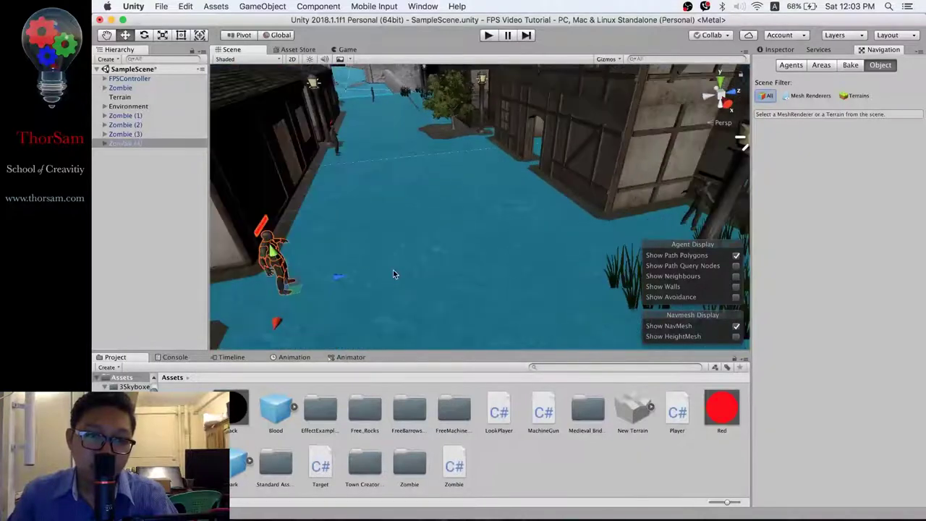
{"action": "mouse_move", "coordinate": [474, 277]}
{"action": "left_mouse_down", "text": "alt"}
{"action": "mouse_move", "coordinate": [327, 237]}
{"action": "mouse_move", "coordinate": [405, 233]}
{"action": "mouse_move", "coordinate": [343, 233]}
{"action": "left_mouse_up", "text": "alt"}
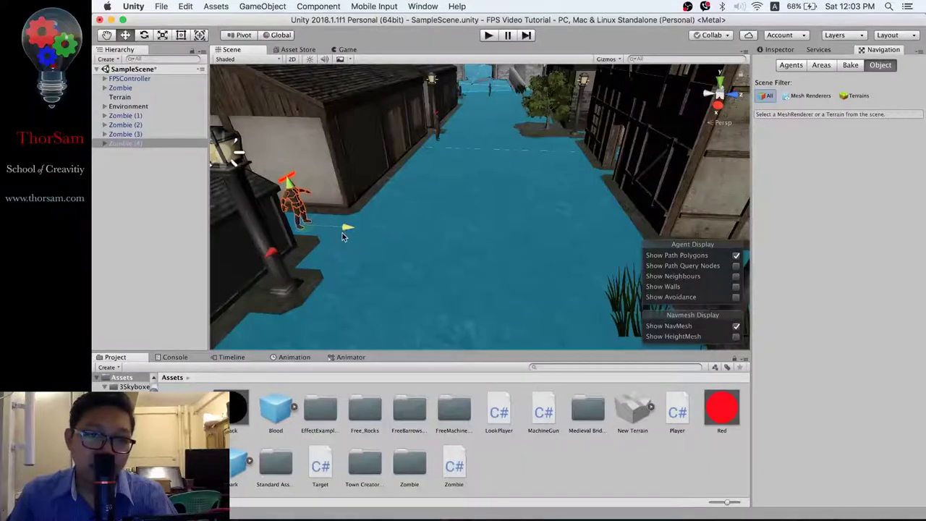
{"action": "mouse_move", "coordinate": [407, 202]}
{"action": "left_mouse_down", "text": "alt"}
{"action": "mouse_move", "coordinate": [527, 201]}
{"action": "mouse_move", "coordinate": [525, 209]}
{"action": "left_mouse_up", "text": "alt"}
{"action": "left_click_drag", "start_coordinate": [484, 239], "coordinate": [397, 234]}
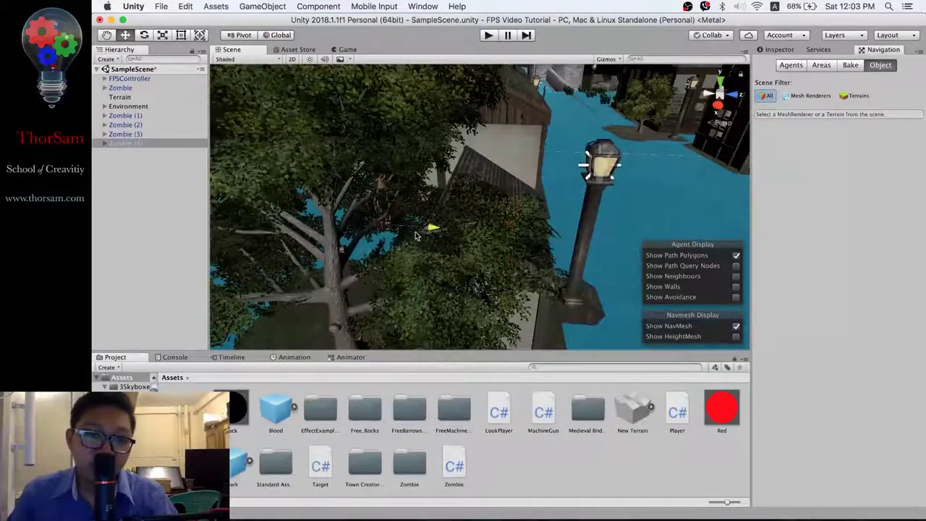
Duplicate Zombie (5) and slide it left across the water into the reeds
{"action": "left_click_drag", "start_coordinate": [583, 211], "coordinate": [447, 215], "text": "alt"}
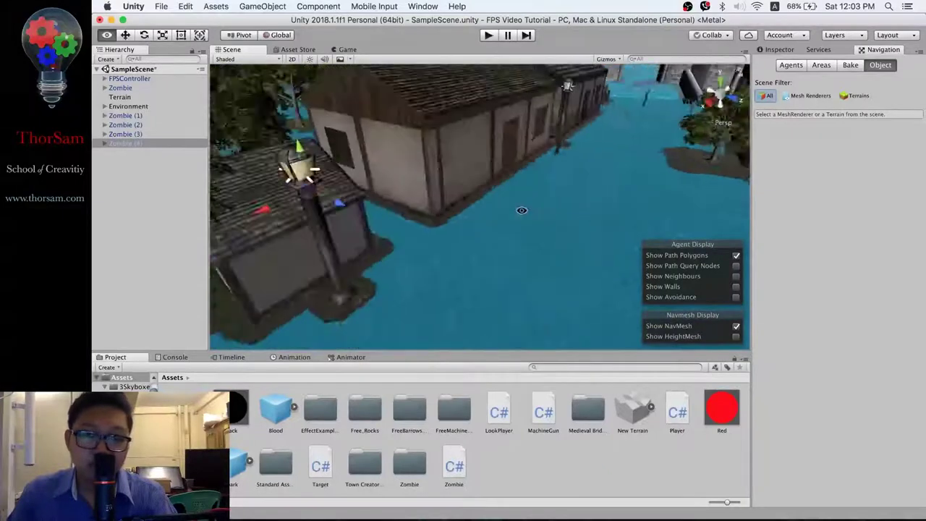
{"action": "middle_click_drag", "start_coordinate": [447, 215], "coordinate": [457, 194]}
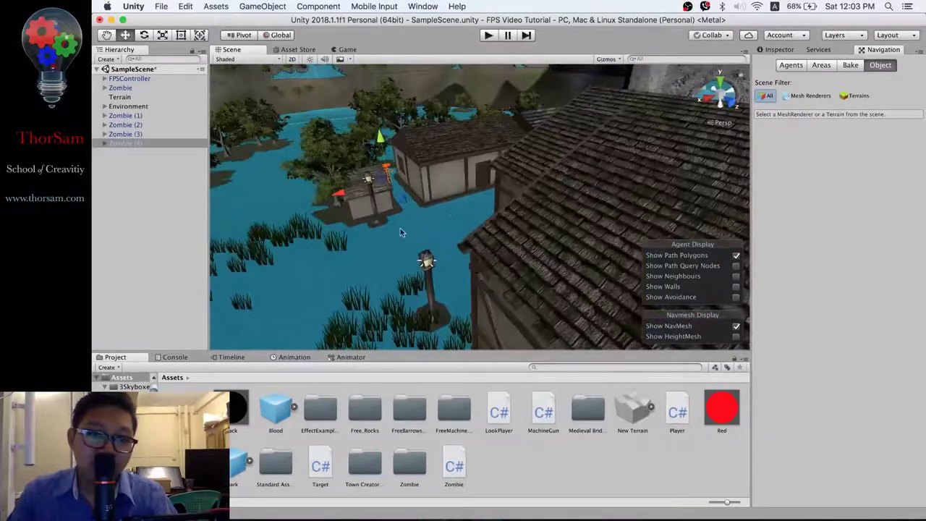
{"action": "left_click_drag", "start_coordinate": [457, 194], "coordinate": [460, 204], "text": "alt"}
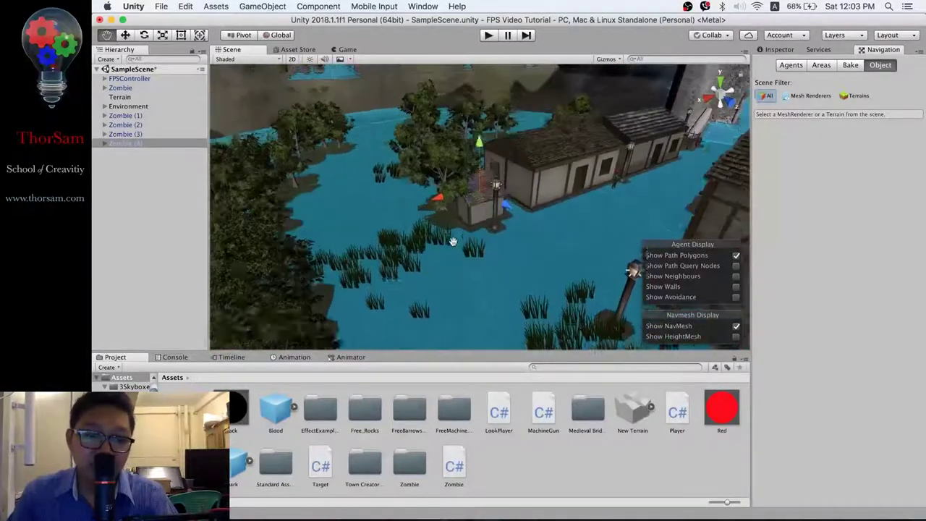
{"action": "key", "text": "super+d"}
{"action": "mouse_move", "coordinate": [460, 204]}
{"action": "left_mouse_down"}
{"action": "mouse_move", "coordinate": [323, 231]}
{"action": "mouse_move", "coordinate": [375, 278]}
{"action": "left_mouse_up"}
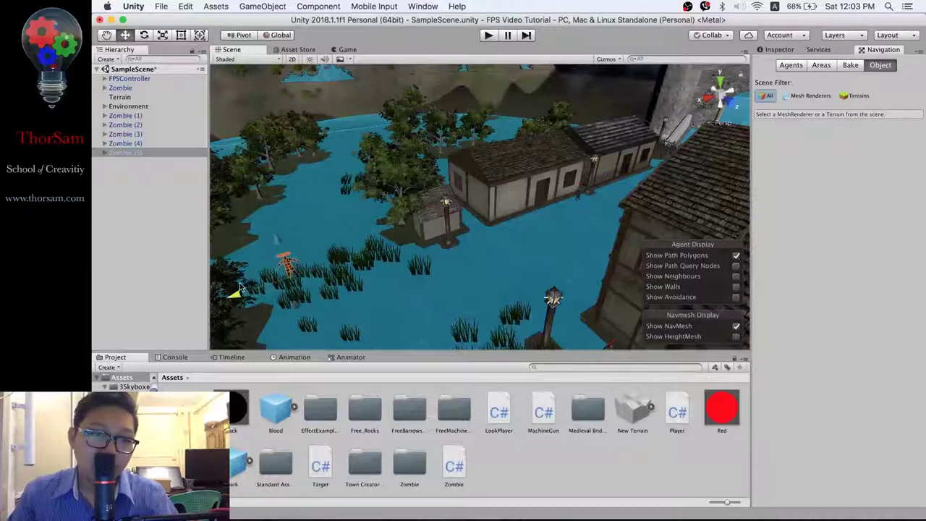
{"action": "left_click_drag", "start_coordinate": [374, 278], "coordinate": [273, 304]}
Show Zombie (5)'s properties in the Inspector, then bring back the navmesh overlay
{"action": "middle_click_drag", "start_coordinate": [618, 238], "coordinate": [461, 223]}
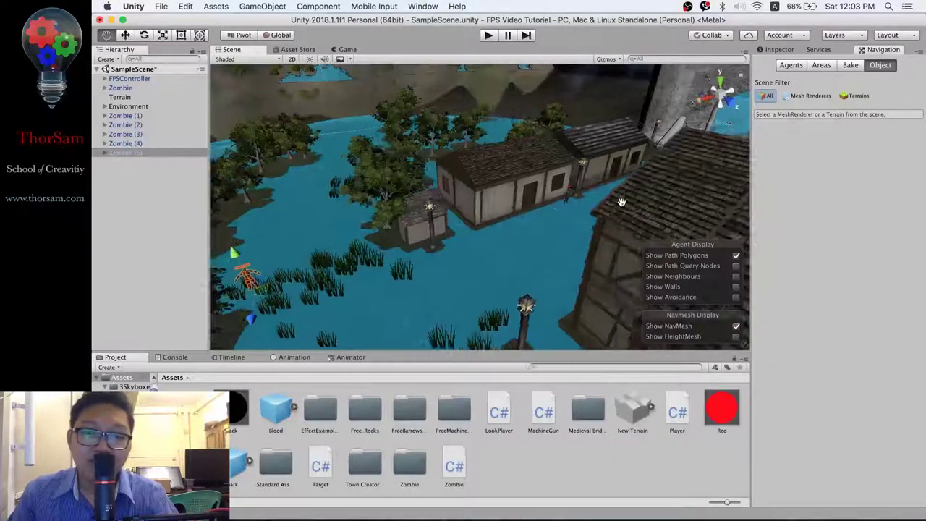
{"action": "scroll", "coordinate": [526, 222], "scroll_direction": "up", "scroll_amount": 1}
{"action": "scroll", "coordinate": [525, 221], "scroll_direction": "up", "scroll_amount": 1}
{"action": "scroll", "coordinate": [526, 221], "scroll_direction": "up", "scroll_amount": 1}
{"action": "scroll", "coordinate": [526, 221], "scroll_direction": "up", "scroll_amount": 1}
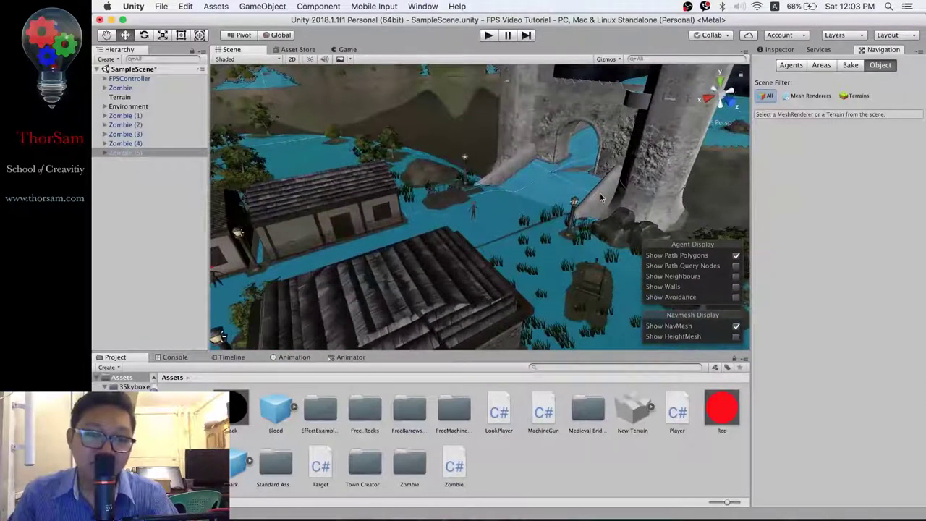
{"action": "scroll", "coordinate": [483, 201], "scroll_direction": "up", "scroll_amount": 2}
{"action": "mouse_move", "coordinate": [481, 201]}
{"action": "middle_mouse_down"}
{"action": "mouse_move", "coordinate": [620, 148]}
{"action": "mouse_move", "coordinate": [340, 171]}
{"action": "middle_mouse_up"}
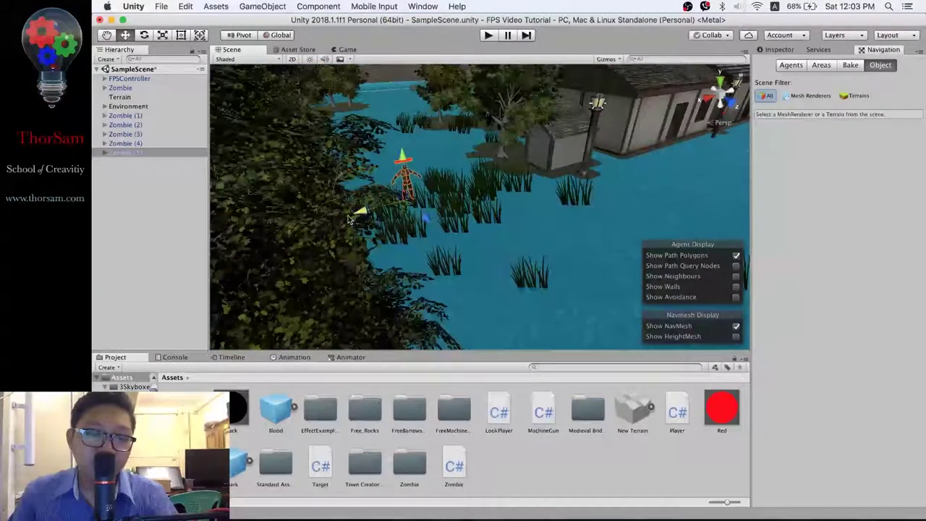
{"action": "left_click", "coordinate": [778, 49]}
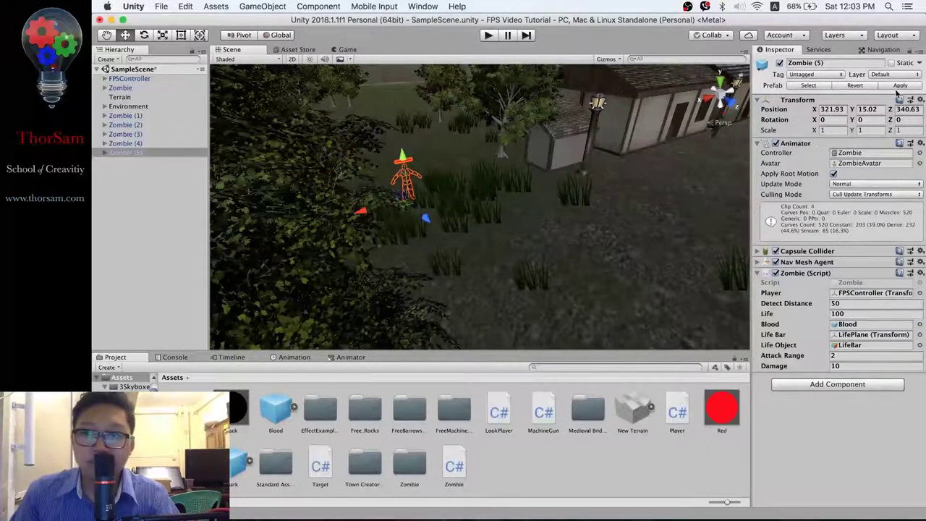
{"action": "left_click", "coordinate": [878, 51]}
Set Zombie (5)'s scale to 3 on every axis
{"action": "mouse_move", "coordinate": [463, 261]}
{"action": "left_mouse_down", "text": "alt"}
{"action": "mouse_move", "coordinate": [493, 262]}
{"action": "mouse_move", "coordinate": [398, 204]}
{"action": "left_mouse_up", "text": "alt"}
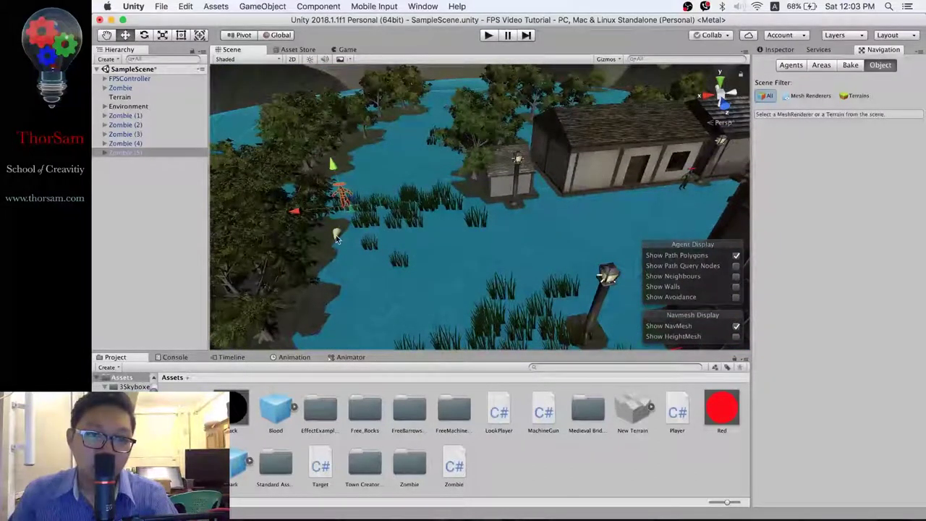
{"action": "left_click", "coordinate": [777, 50]}
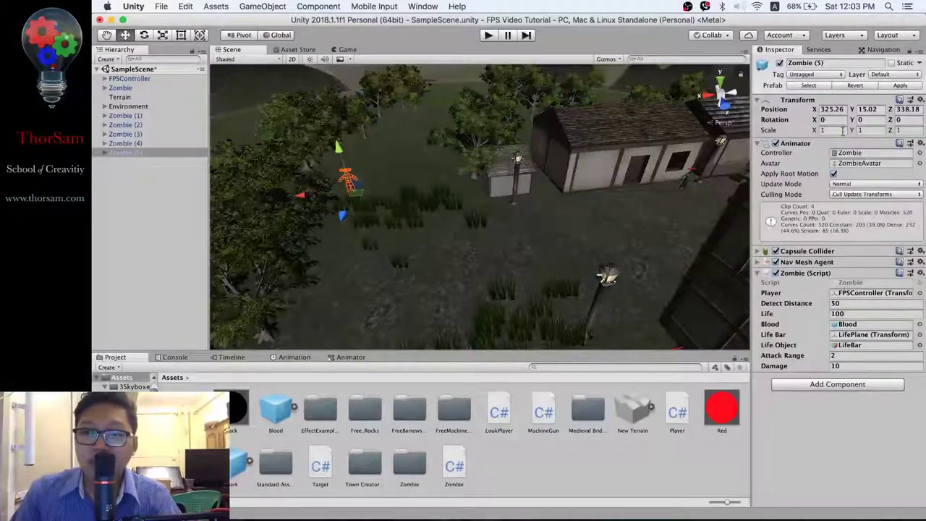
{"action": "type", "text": "33"}
{"action": "key", "text": "Tab"}
{"action": "type", "text": "3"}
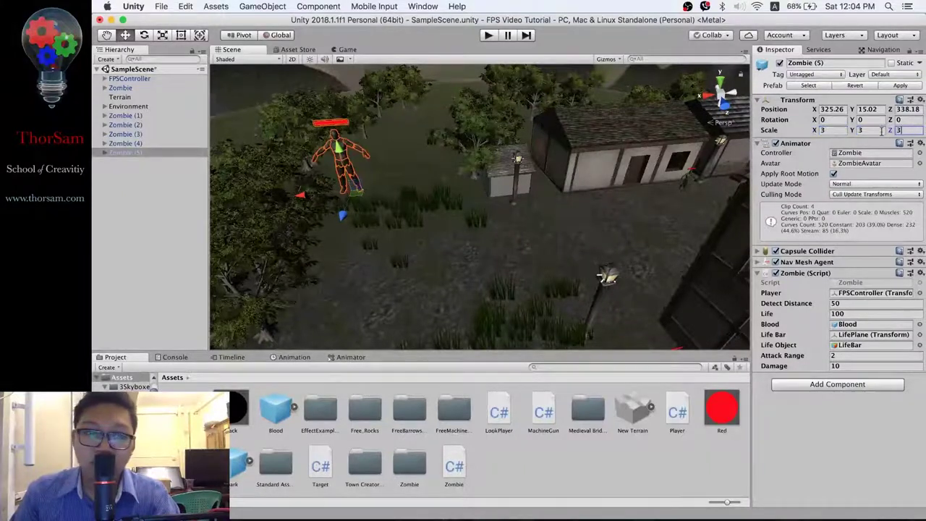
{"action": "left_click", "coordinate": [875, 50]}
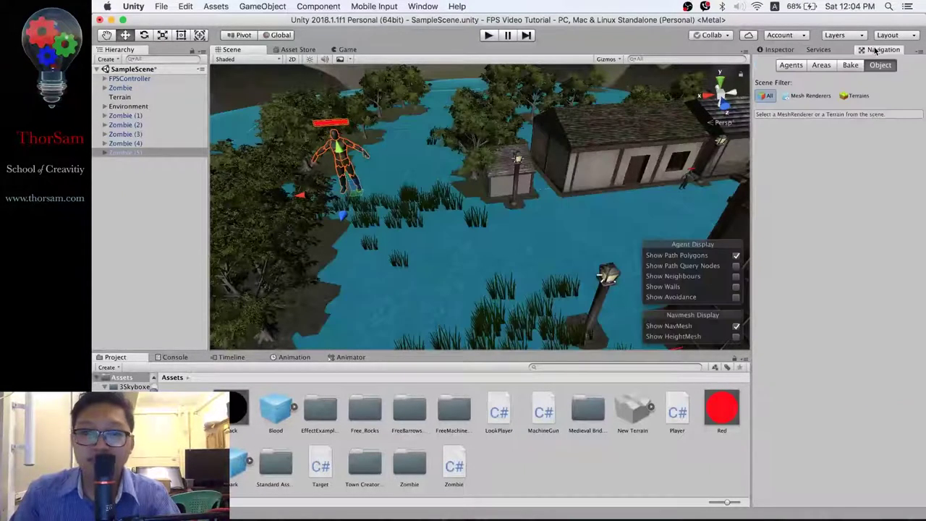
{"action": "left_click", "coordinate": [791, 51]}
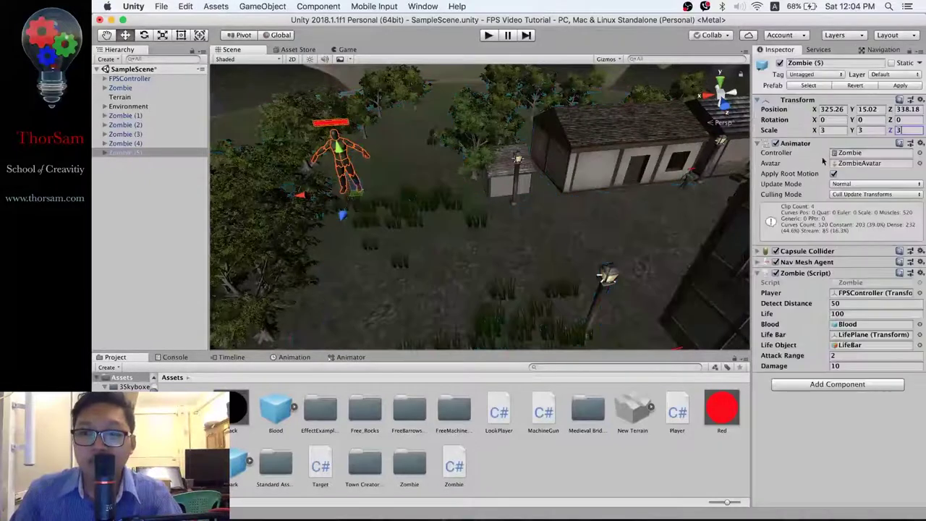
Set the Zombie script's Damage to 50, Detect Distance to 100 and Life to 300
{"action": "left_click", "coordinate": [852, 365]}
{"action": "type", "text": "50"}
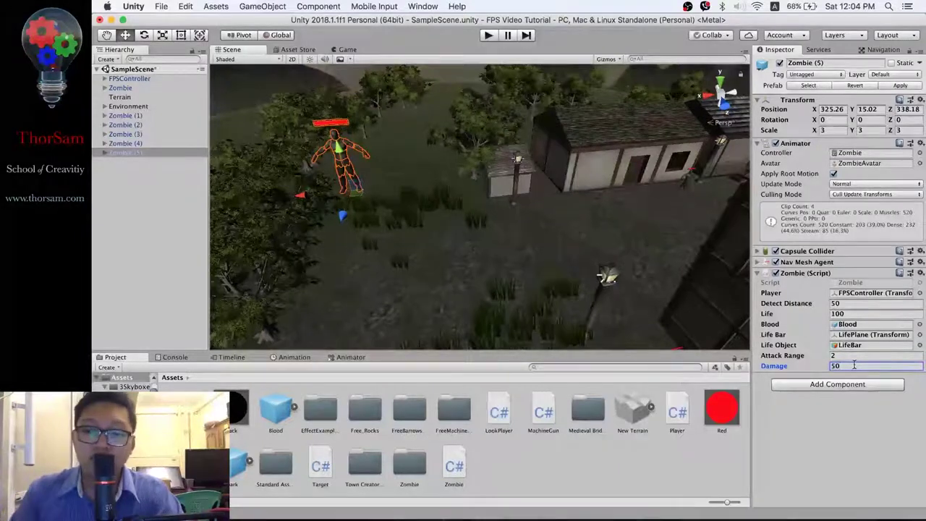
{"action": "left_click", "coordinate": [848, 303]}
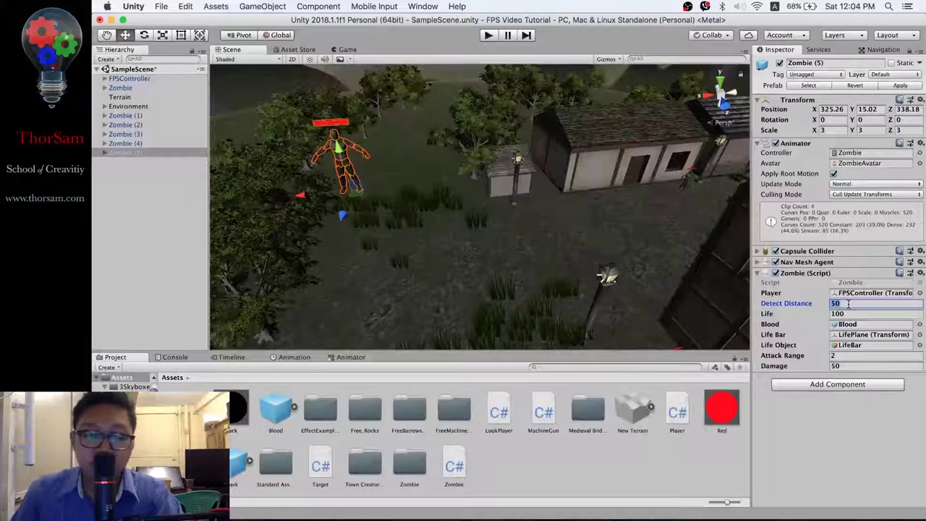
{"action": "type", "text": "100"}
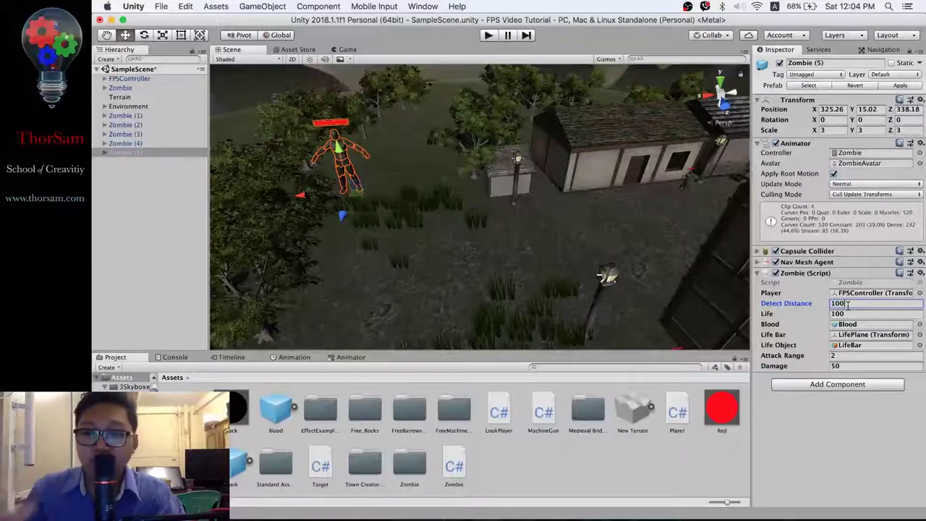
{"action": "left_click", "coordinate": [848, 312]}
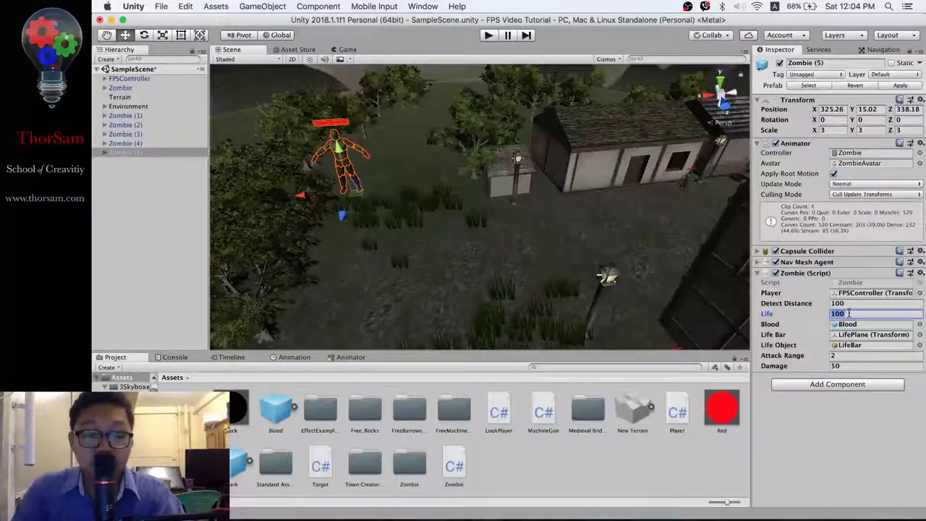
{"action": "type", "text": "300"}
{"action": "key", "text": "Tab"}
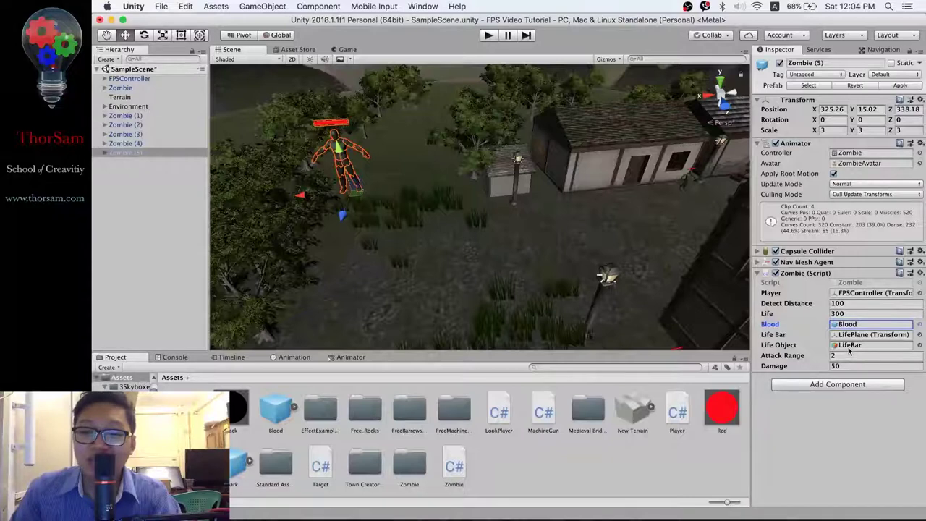
{"action": "left_click", "coordinate": [757, 274]}
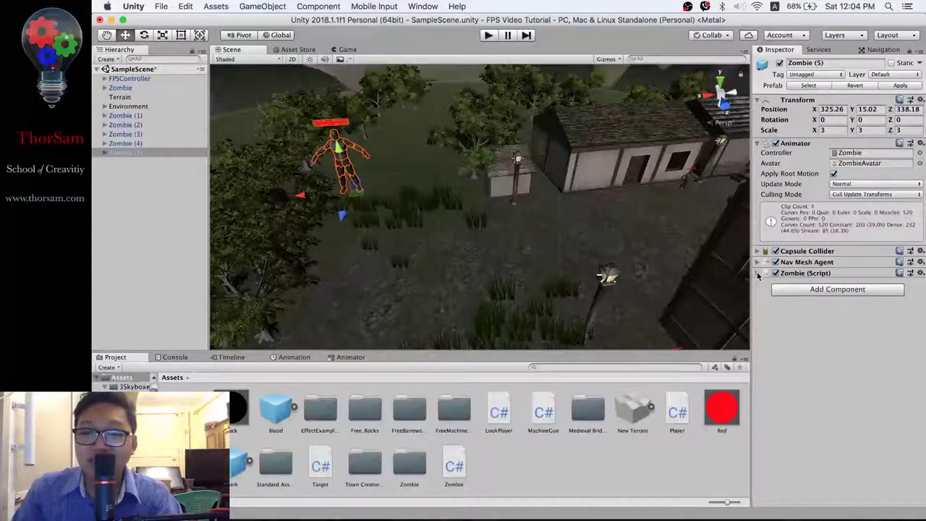
Set Zombie (5)'s Nav Mesh Agent Speed to 2 and Acceleration to 1, then play-test with Cmd+P
{"action": "left_click", "coordinate": [757, 264]}
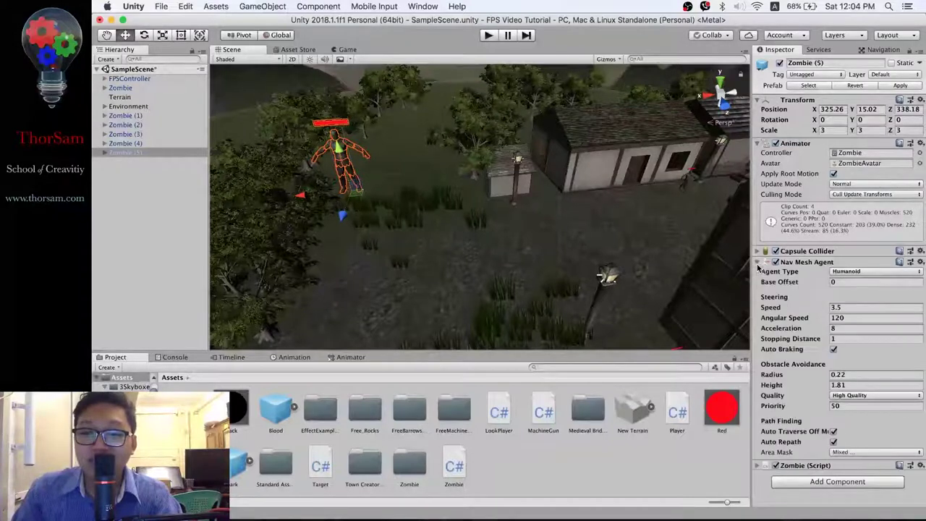
{"action": "left_click", "coordinate": [852, 308]}
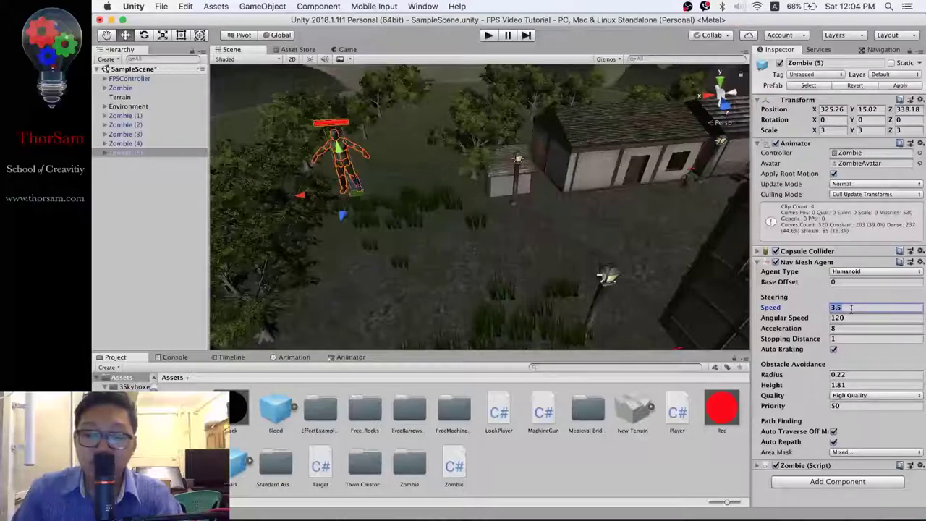
{"action": "type", "text": "6"}
{"action": "left_click", "coordinate": [851, 329]}
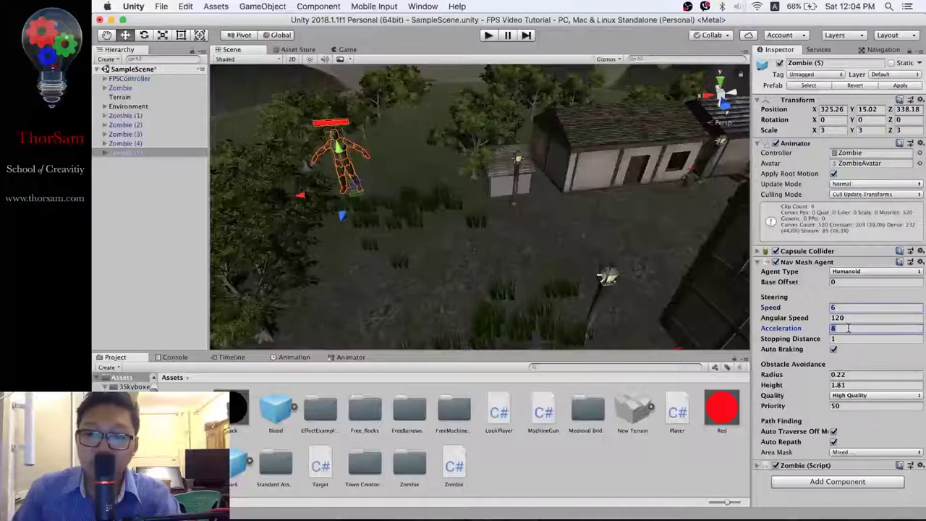
{"action": "left_click", "coordinate": [844, 306]}
{"action": "type", "text": "2"}
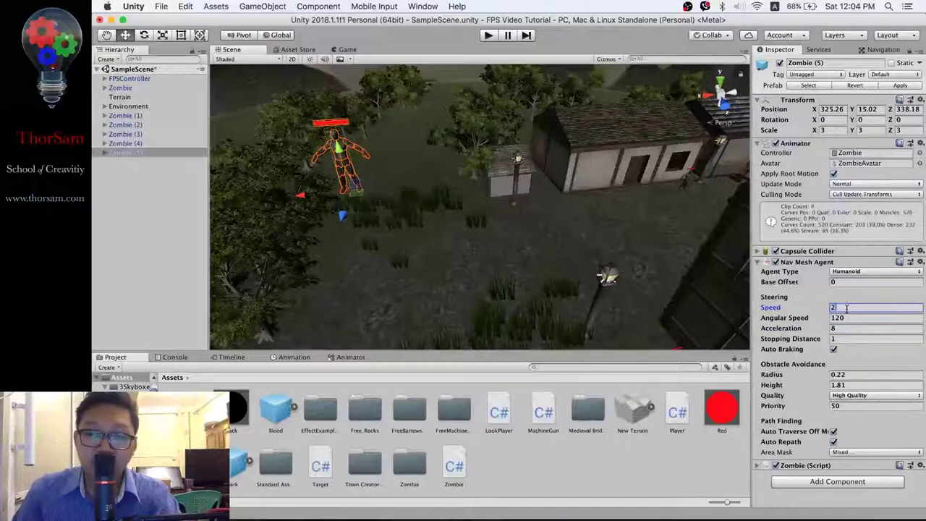
{"action": "left_click", "coordinate": [846, 329]}
{"action": "type", "text": "1"}
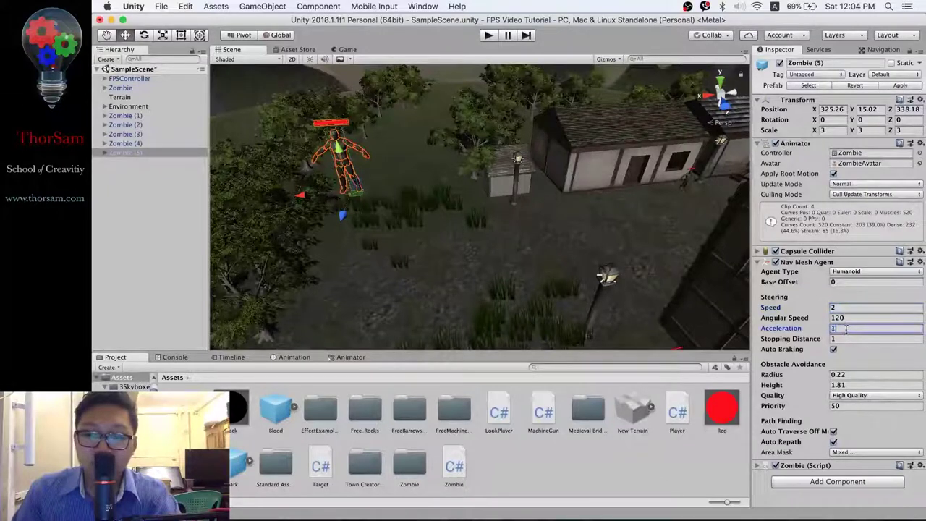
{"action": "key", "text": "Tab"}
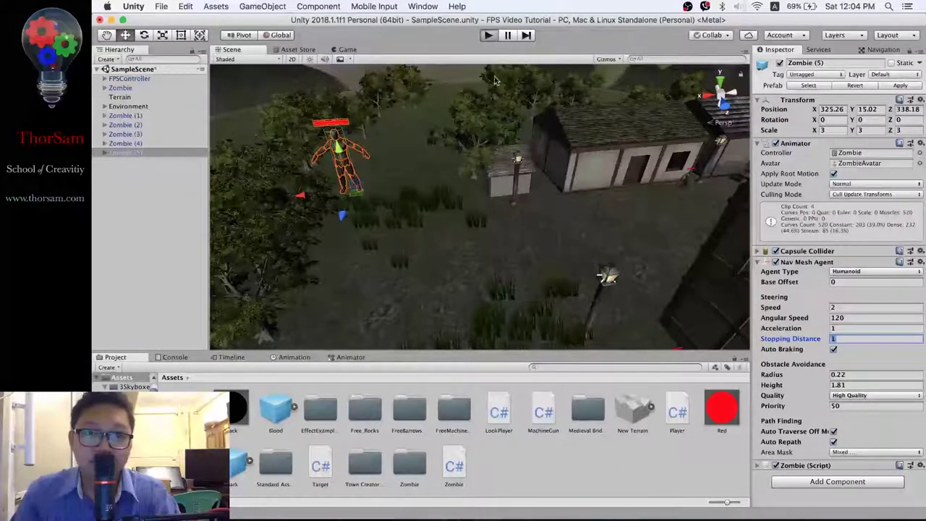
{"action": "key", "text": "super+p"}
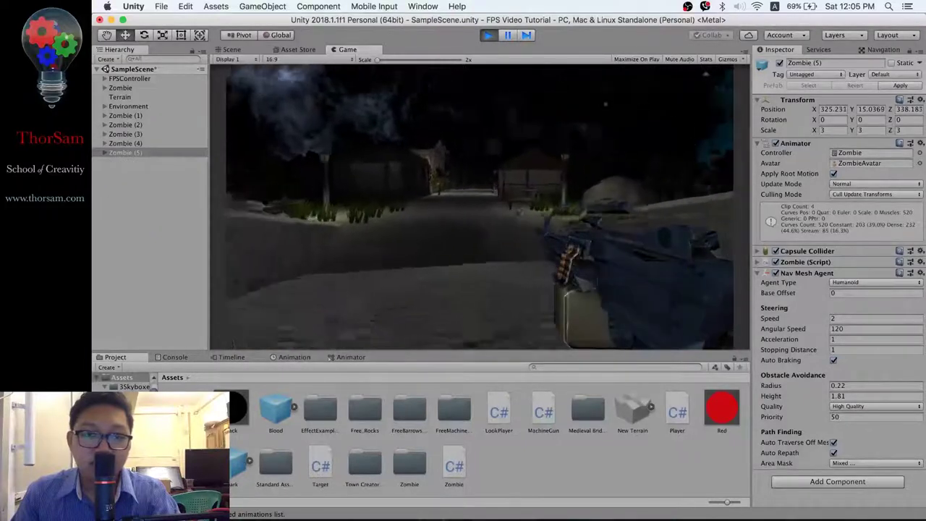
Shoot down a zombie on the town street, then stop the play test
{"action": "left_click", "coordinate": [470, 206]}
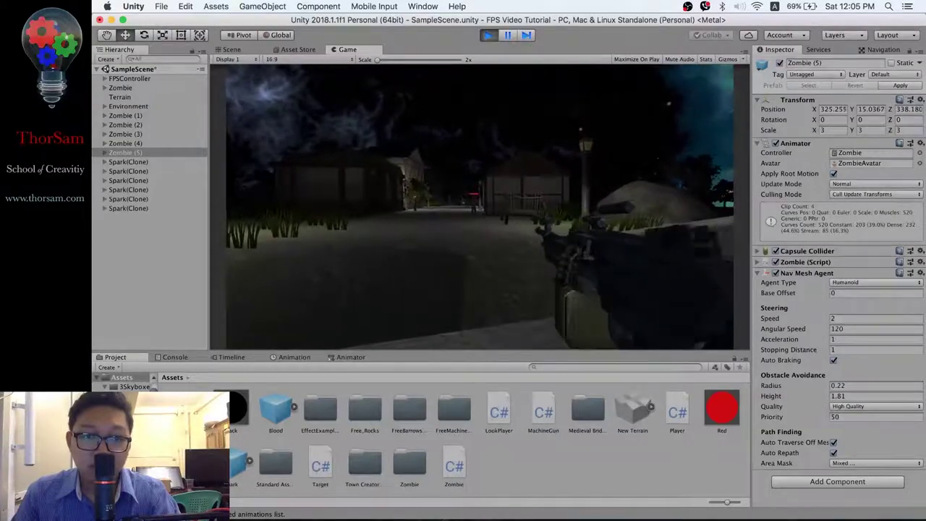
{"action": "left_click", "coordinate": [479, 207]}
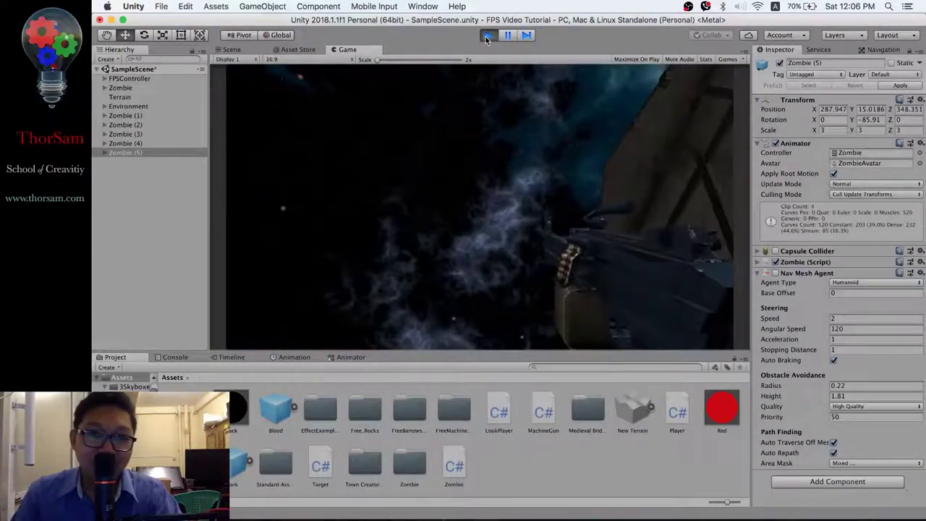
{"action": "left_click", "coordinate": [487, 34]}
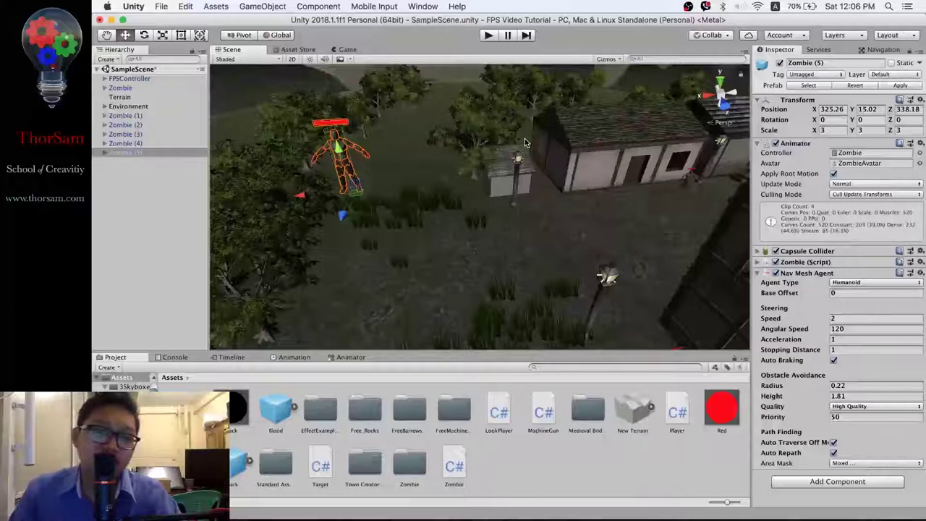
Fly the scene view to the village street and select the house 1_M.E. House_1
{"action": "mouse_move", "coordinate": [584, 196]}
{"action": "right_mouse_down"}
{"action": "mouse_move", "coordinate": [649, 161]}
{"action": "mouse_move", "coordinate": [560, 196]}
{"action": "mouse_move", "coordinate": [586, 191]}
{"action": "mouse_move", "coordinate": [611, 149]}
{"action": "right_mouse_up"}
{"action": "left_click", "coordinate": [624, 101]}
{"action": "left_click", "coordinate": [615, 95]}
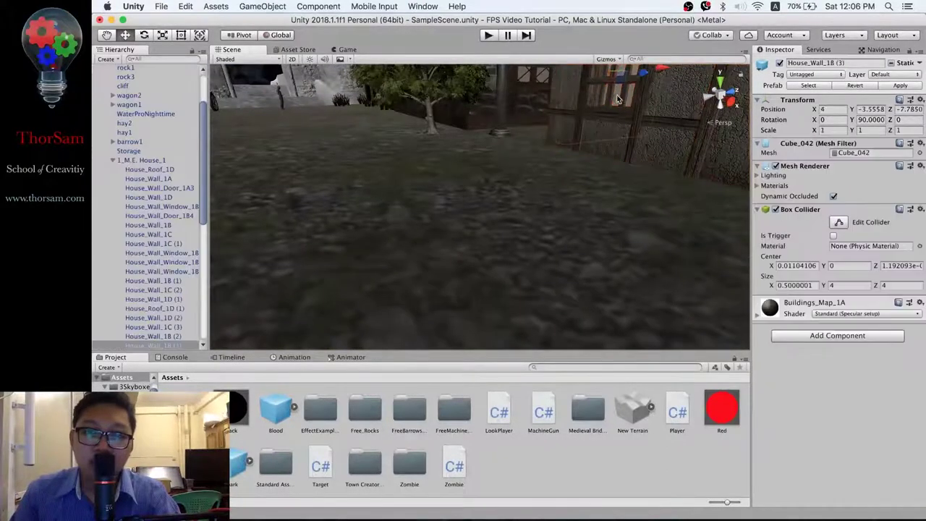
{"action": "right_click_drag", "start_coordinate": [620, 113], "coordinate": [638, 121]}
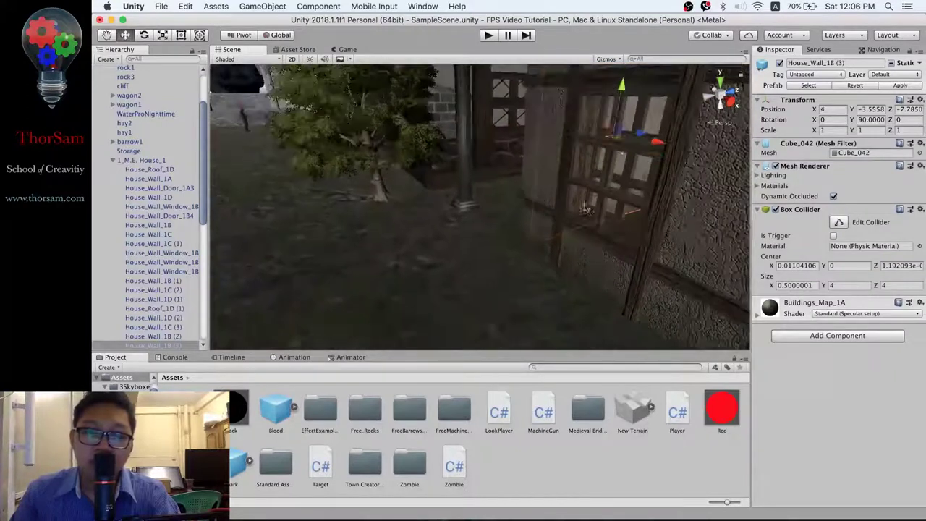
{"action": "left_click", "coordinate": [637, 117]}
Orbit and zoom around the house to frame the street beside the stone gate
{"action": "mouse_move", "coordinate": [488, 162]}
{"action": "middle_mouse_down"}
{"action": "mouse_move", "coordinate": [625, 220]}
{"action": "mouse_move", "coordinate": [579, 277]}
{"action": "middle_mouse_up"}
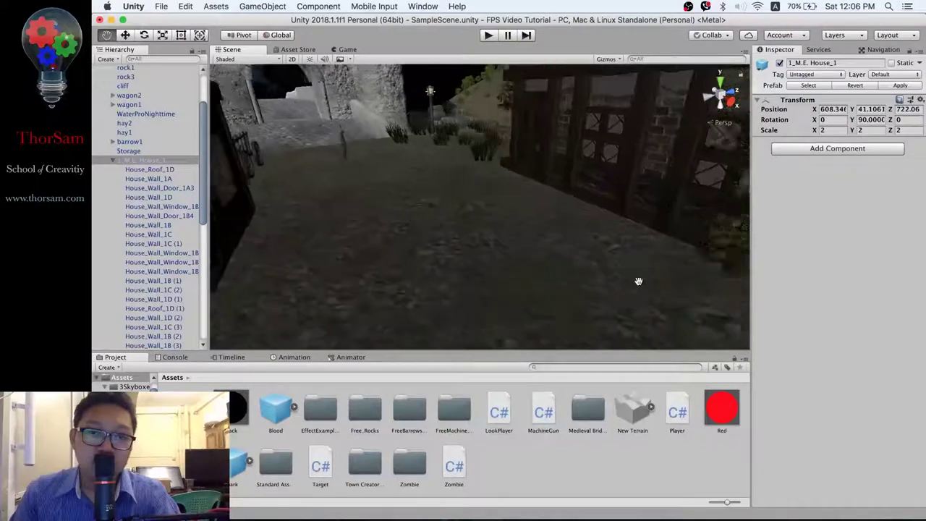
{"action": "left_click_drag", "start_coordinate": [579, 277], "coordinate": [343, 260], "text": "alt"}
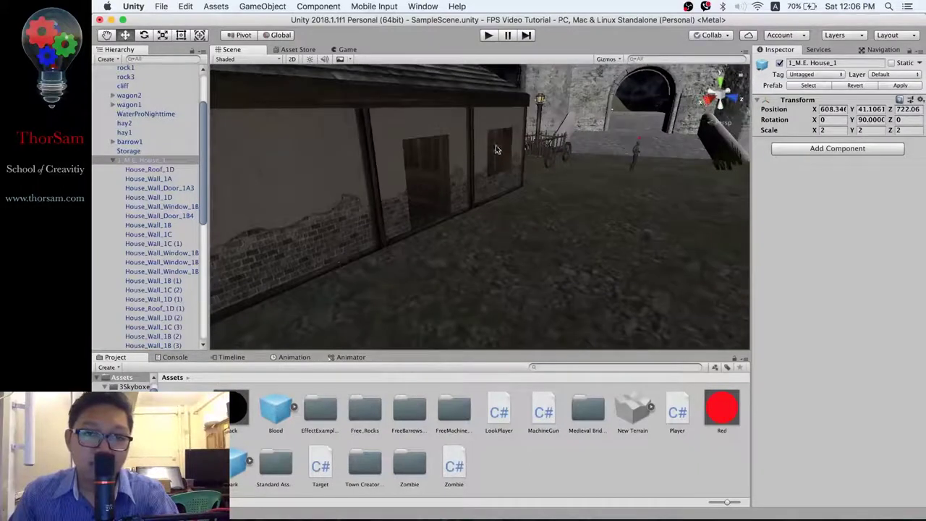
{"action": "scroll", "coordinate": [516, 225], "scroll_direction": "up", "scroll_amount": 3}
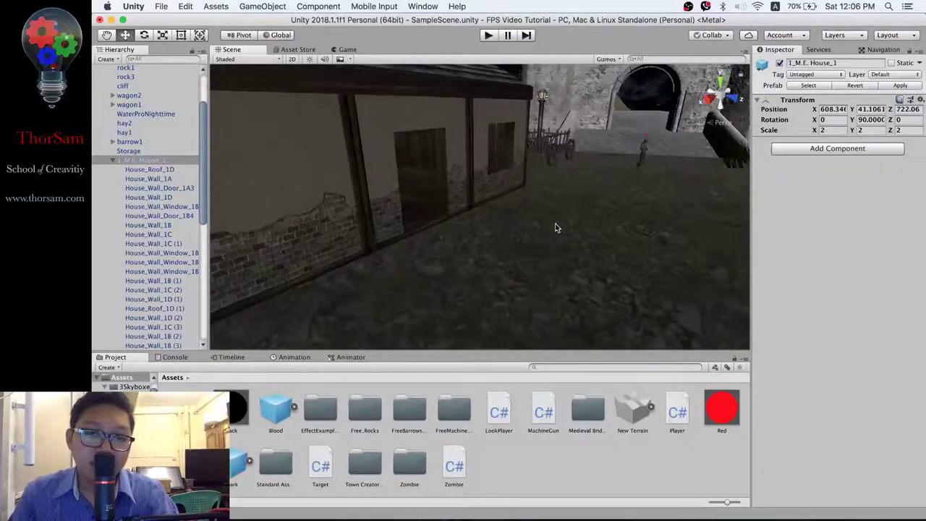
{"action": "left_click_drag", "start_coordinate": [556, 227], "coordinate": [499, 187], "text": "alt"}
{"action": "scroll", "coordinate": [540, 214], "scroll_direction": "down", "scroll_amount": 5}
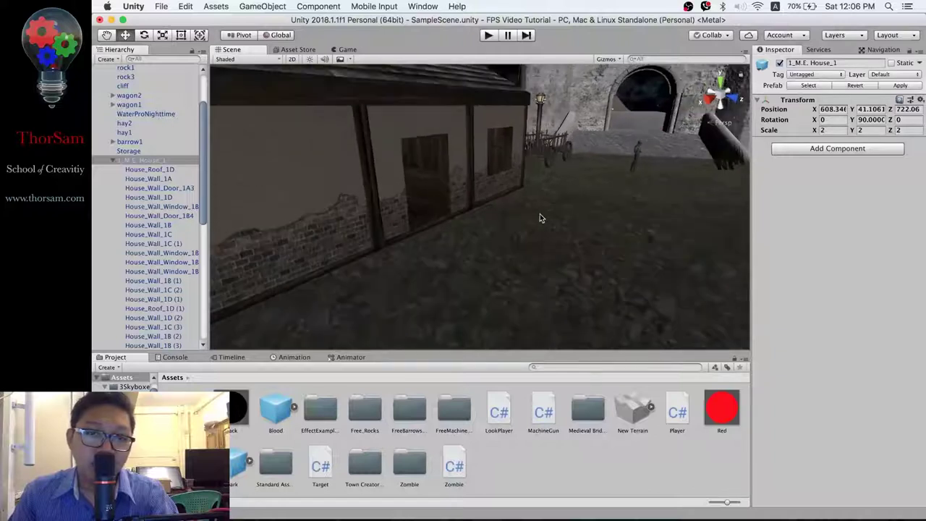
{"action": "scroll", "coordinate": [540, 215], "scroll_direction": "up", "scroll_amount": 5}
{"action": "scroll", "coordinate": [532, 214], "scroll_direction": "down", "scroll_amount": 5}
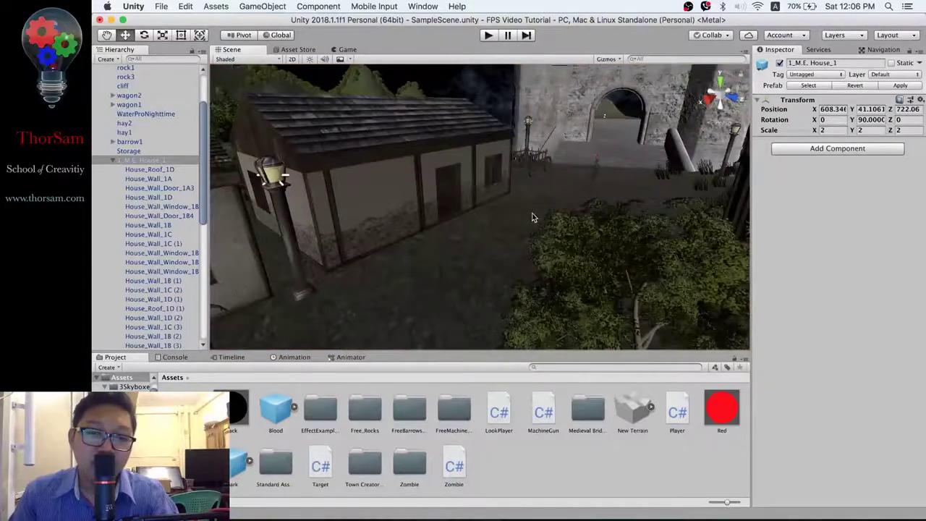
{"action": "middle_click_drag", "start_coordinate": [518, 221], "coordinate": [554, 213]}
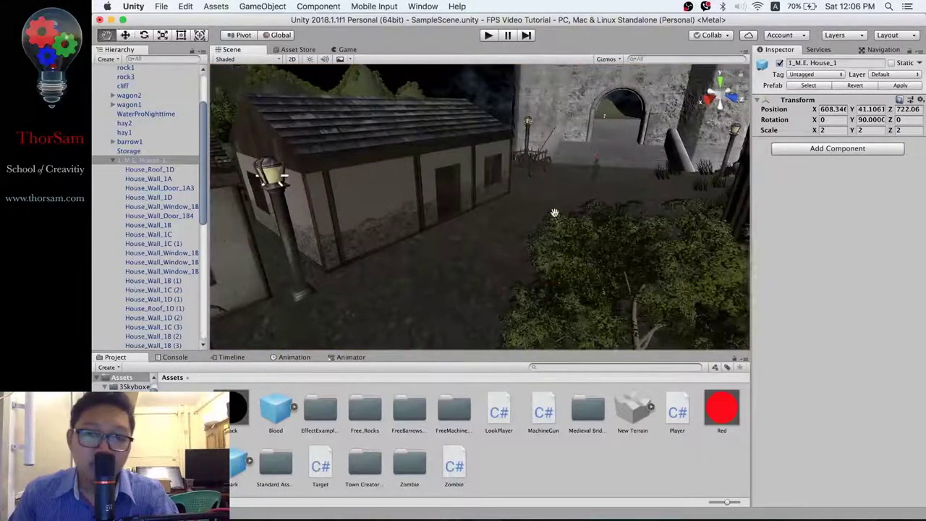
{"action": "scroll", "coordinate": [554, 212], "scroll_direction": "up", "scroll_amount": 3}
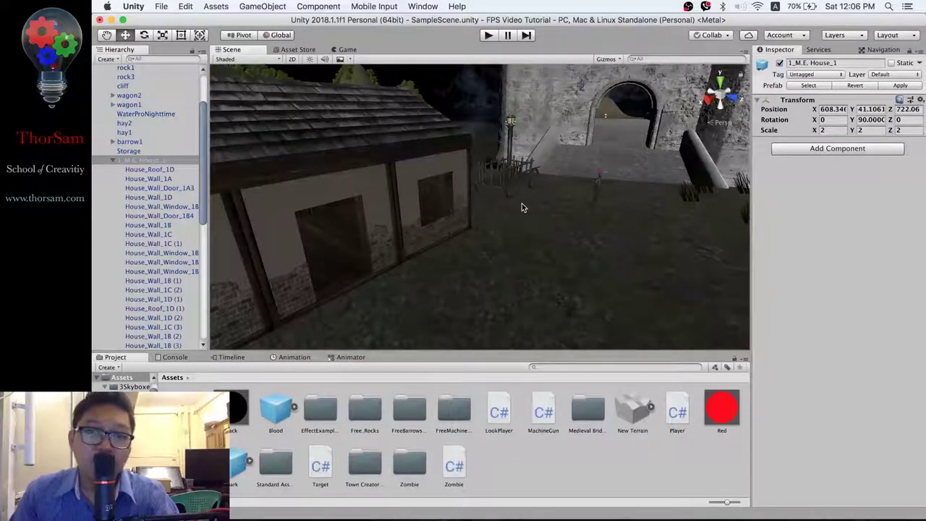
{"action": "mouse_move", "coordinate": [525, 208]}
{"action": "left_mouse_down", "text": "alt"}
{"action": "mouse_move", "coordinate": [644, 214]}
{"action": "mouse_move", "coordinate": [585, 209]}
{"action": "left_mouse_up", "text": "alt"}
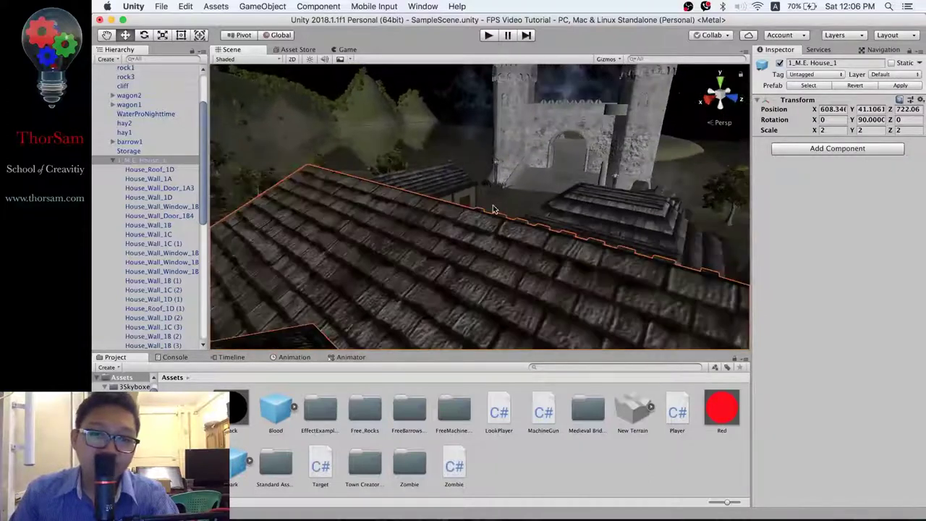
{"action": "scroll", "coordinate": [491, 209], "scroll_direction": "up", "scroll_amount": 5}
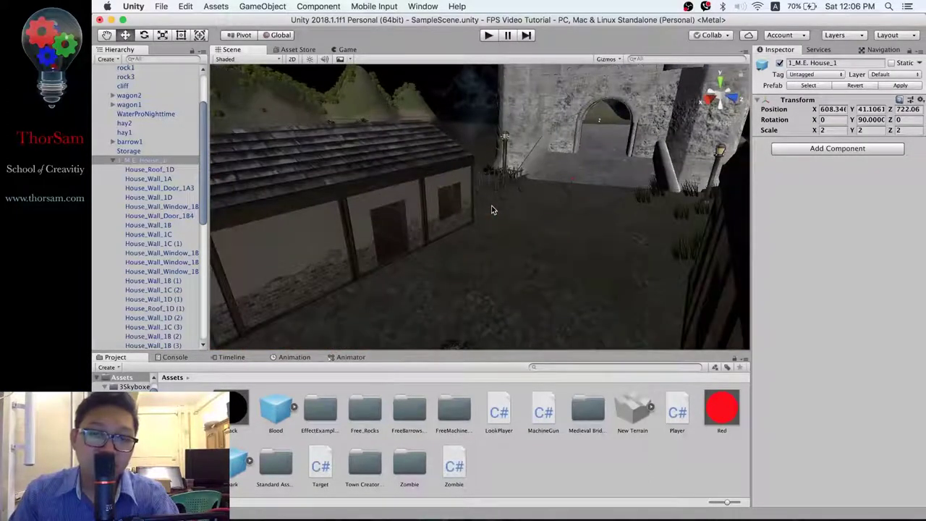